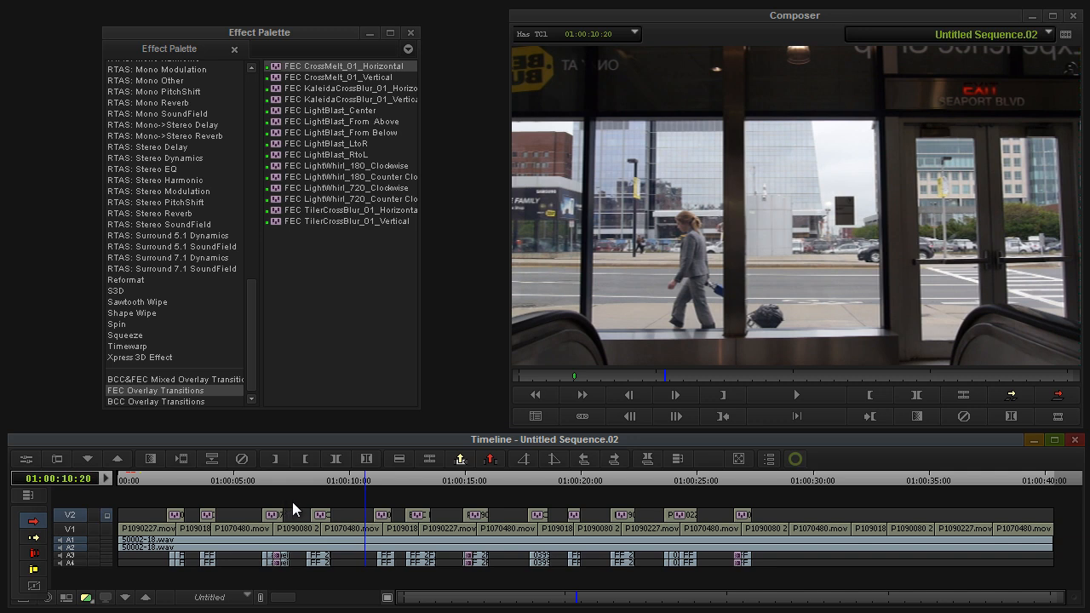
Play the sequence from near its beginning to review the existing overlay transitions
{"action": "left_click", "coordinate": [160, 480]}
{"action": "left_click_drag", "start_coordinate": [160, 480], "coordinate": [122, 489]}
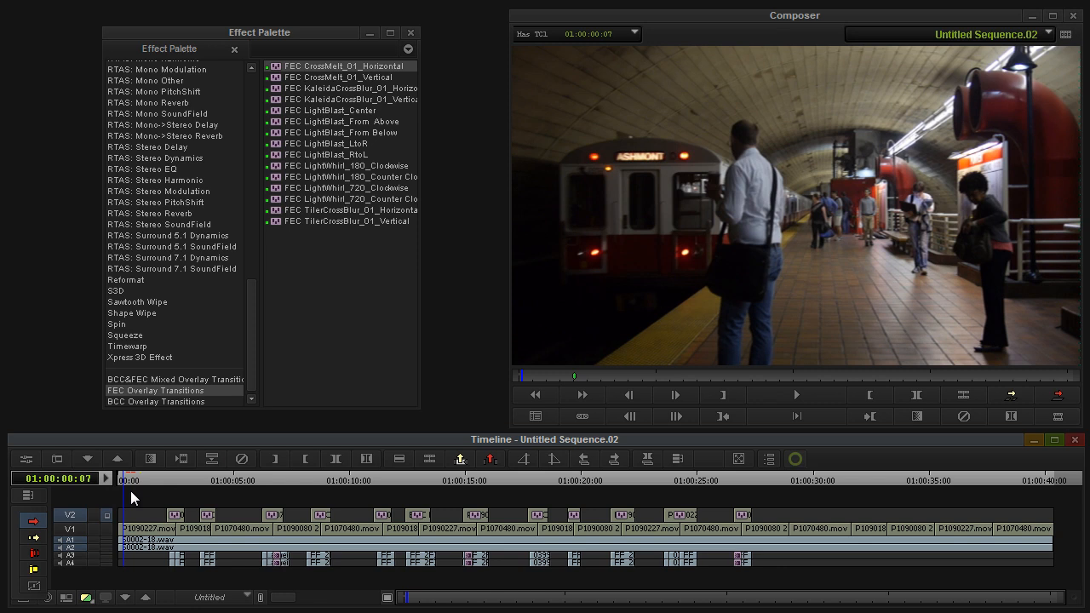
{"action": "left_click_drag", "start_coordinate": [137, 483], "coordinate": [139, 481]}
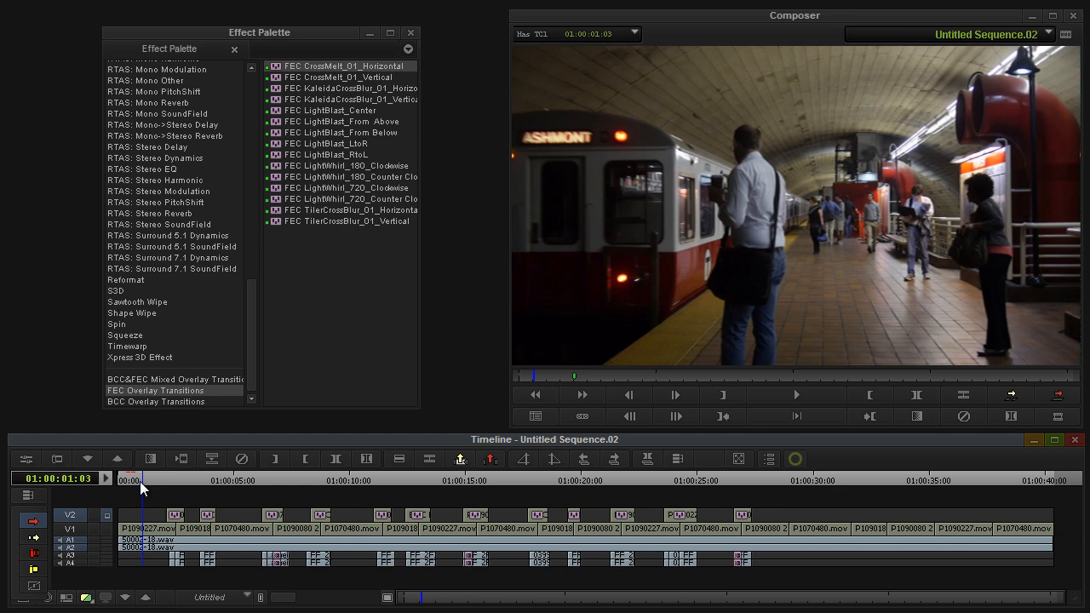
{"action": "left_click_drag", "start_coordinate": [139, 481], "coordinate": [146, 481]}
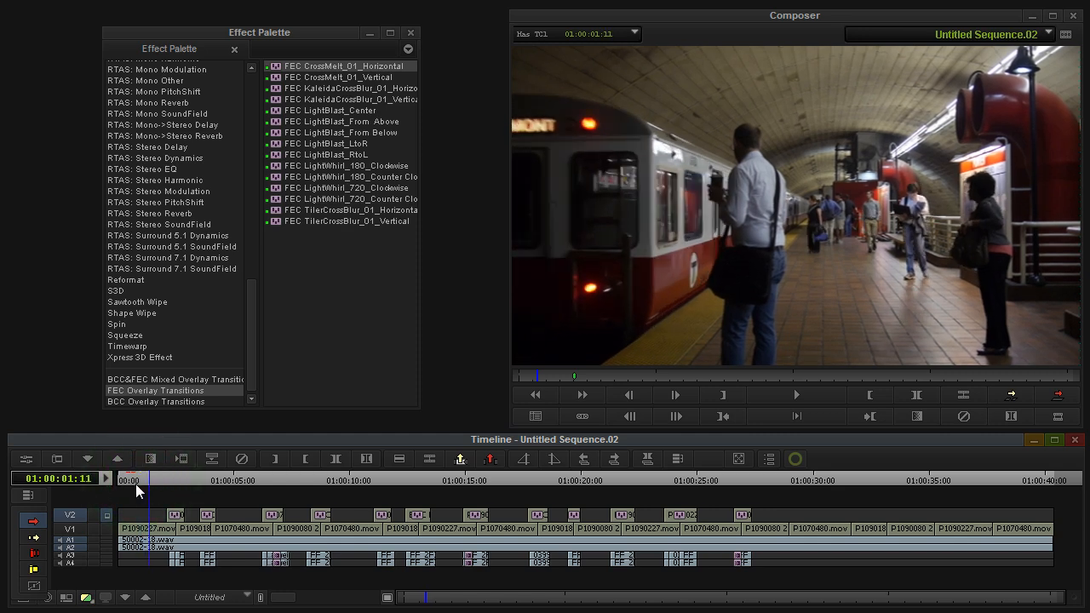
{"action": "key", "text": "space"}
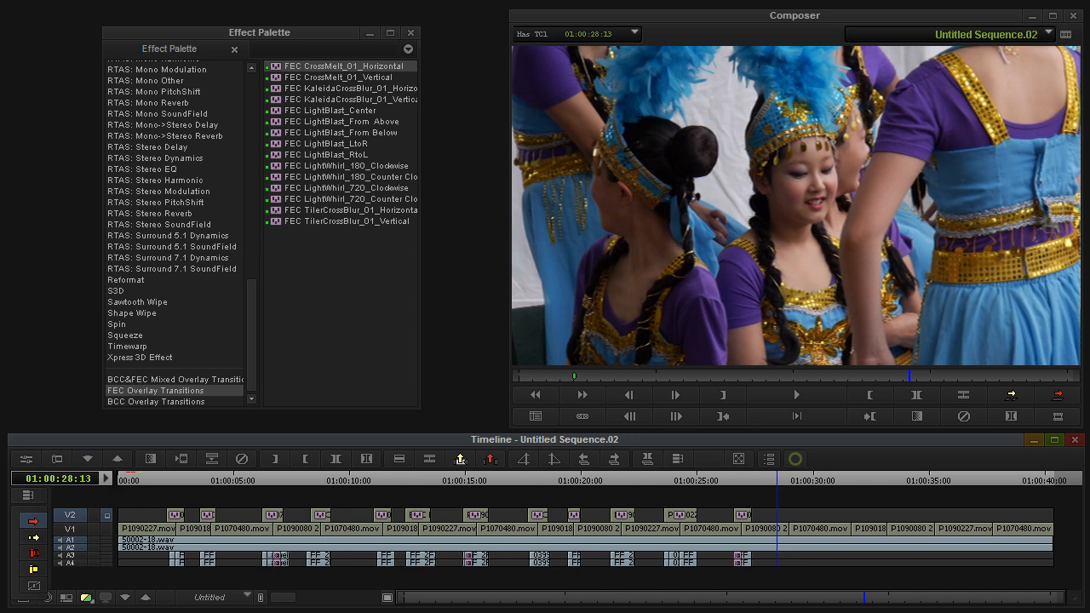
Look over the BCC, FEC and BCC&FEC Mixed Overlay Transitions bins, moving each into view and back out of the way
{"action": "left_click_drag", "start_coordinate": [0, 85], "coordinate": [109, 19]}
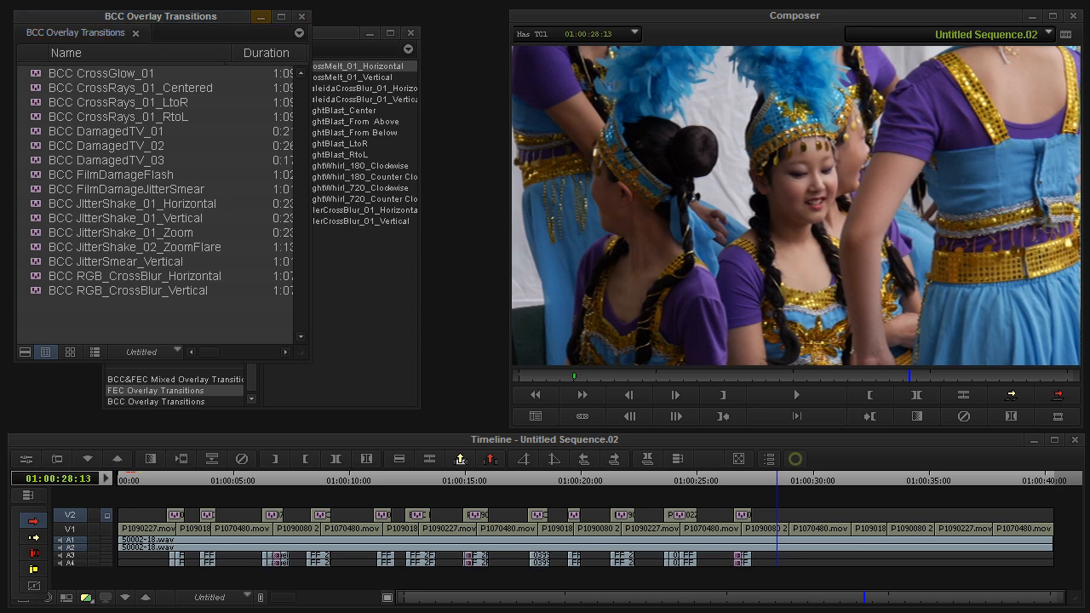
{"action": "left_click_drag", "start_coordinate": [0, 14], "coordinate": [343, 14]}
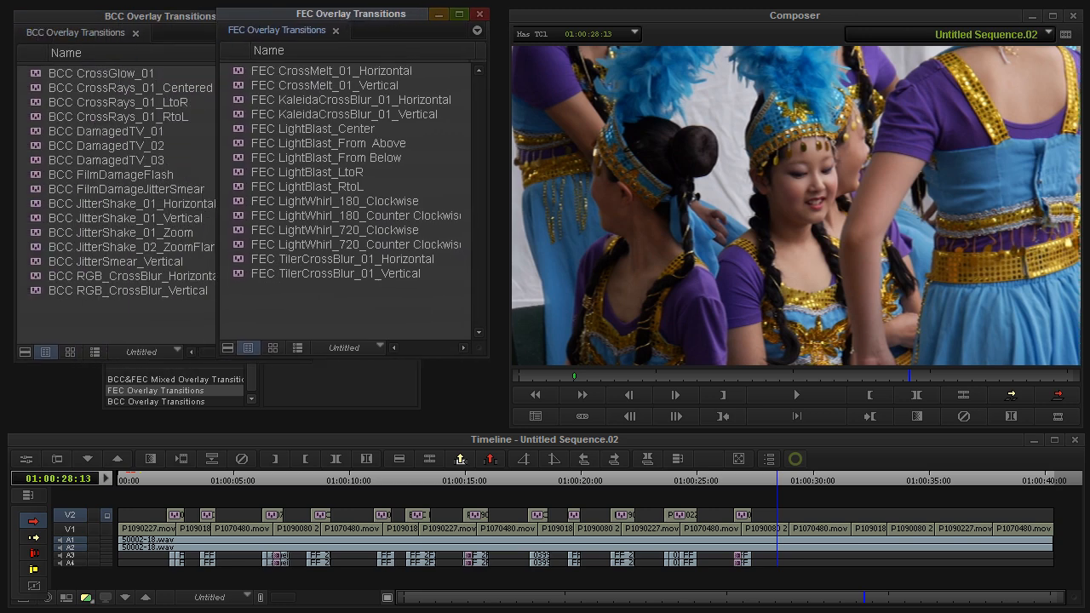
{"action": "left_click_drag", "start_coordinate": [0, 56], "coordinate": [298, 80]}
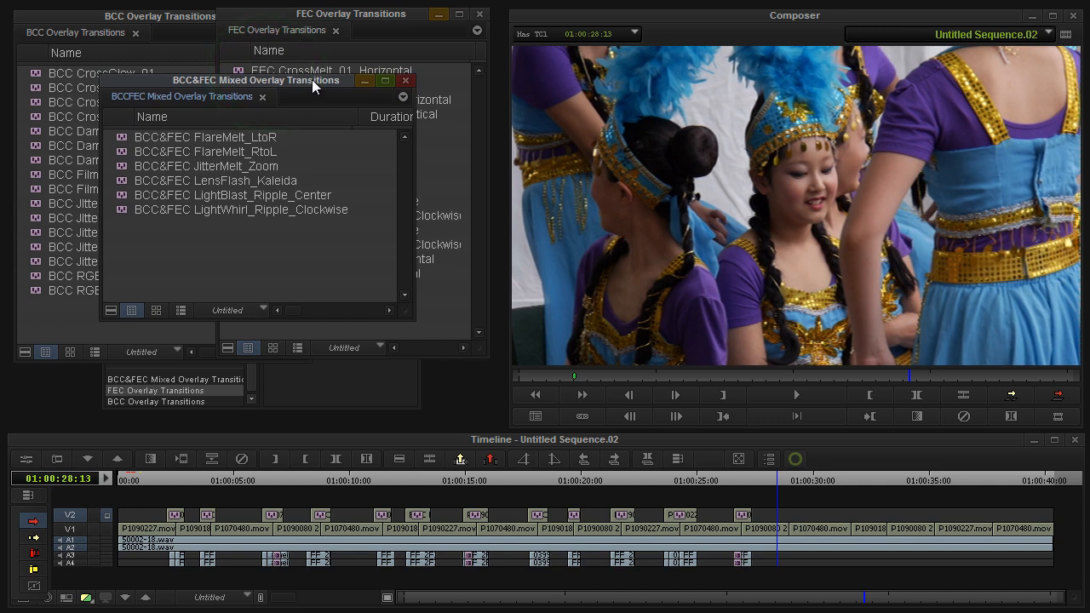
{"action": "left_click_drag", "start_coordinate": [314, 82], "coordinate": [0, 149]}
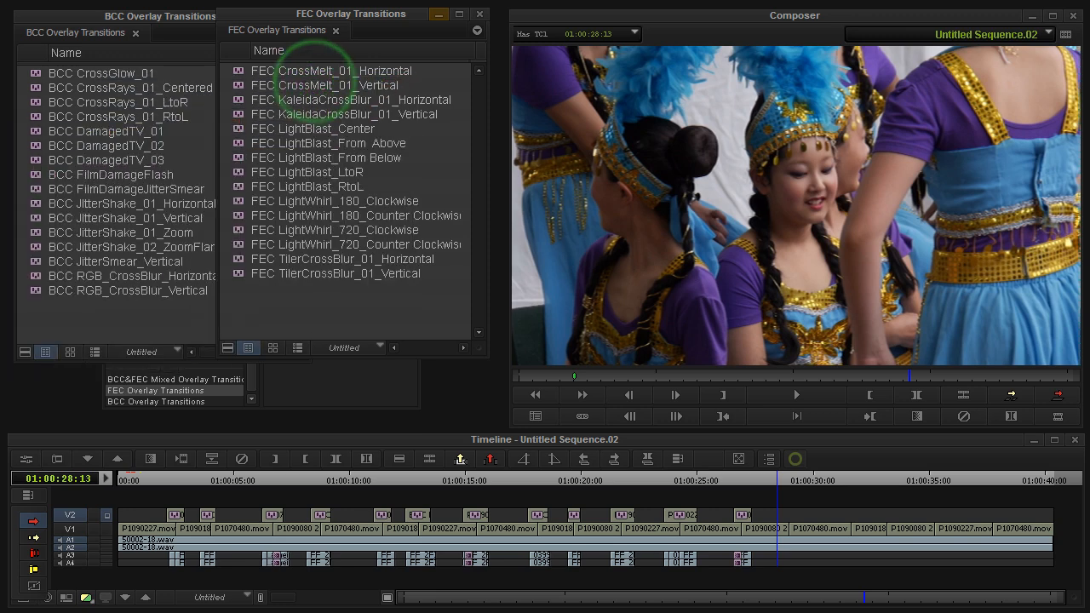
{"action": "left_click_drag", "start_coordinate": [369, 17], "coordinate": [0, 128]}
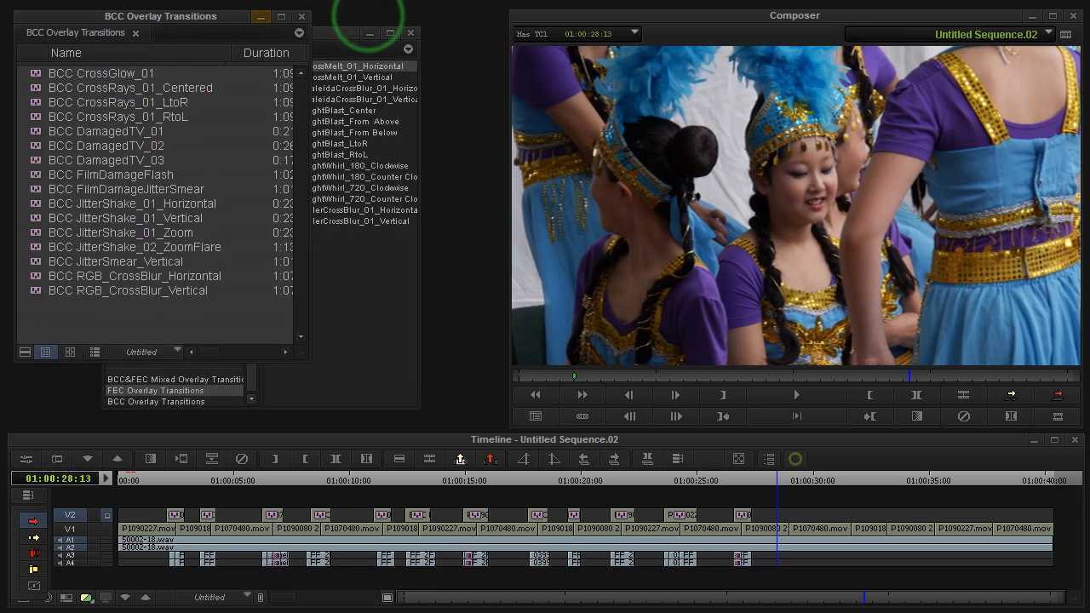
{"action": "left_click_drag", "start_coordinate": [174, 13], "coordinate": [0, 81]}
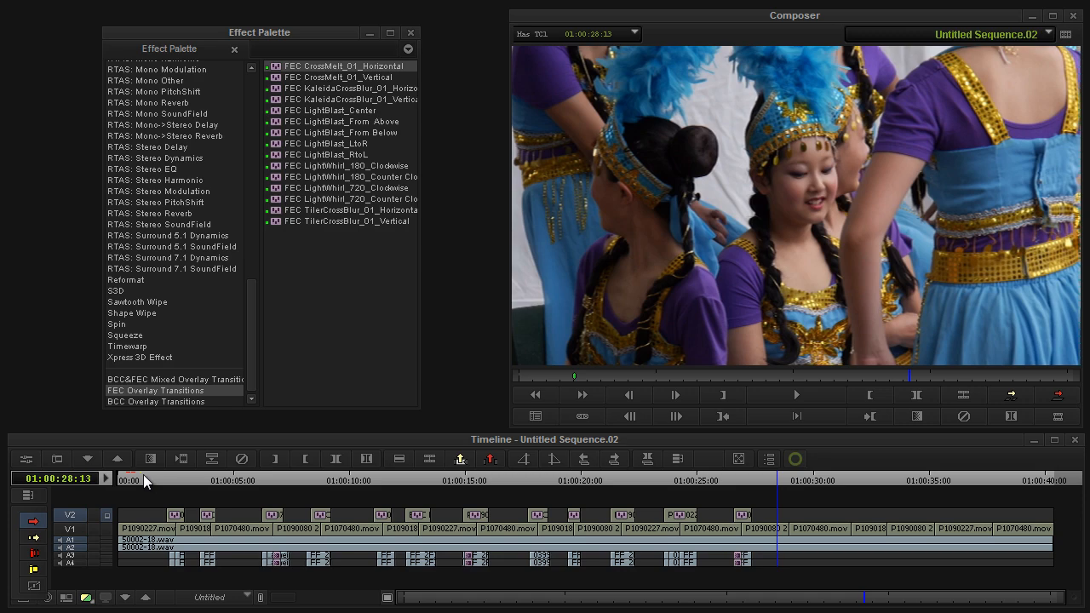
Scrub around the first overlay transition, and move the playhead to 01:00:31:06 near the uncovered edit
{"action": "left_click_drag", "start_coordinate": [145, 475], "coordinate": [168, 496]}
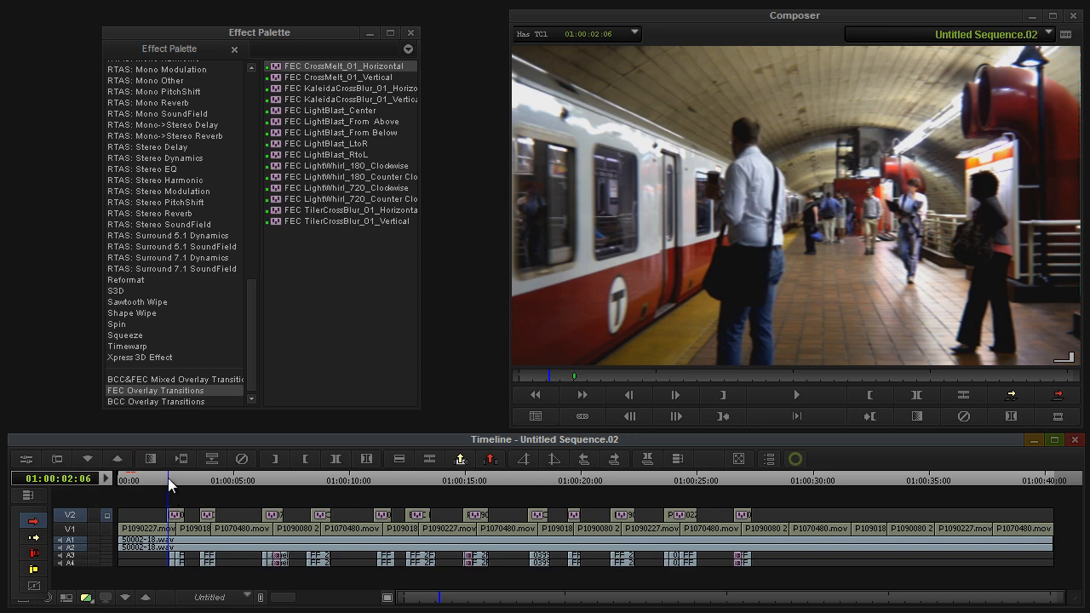
{"action": "mouse_move", "coordinate": [168, 477]}
{"action": "left_mouse_down"}
{"action": "mouse_move", "coordinate": [158, 480]}
{"action": "mouse_move", "coordinate": [176, 481]}
{"action": "mouse_move", "coordinate": [165, 480]}
{"action": "left_mouse_up"}
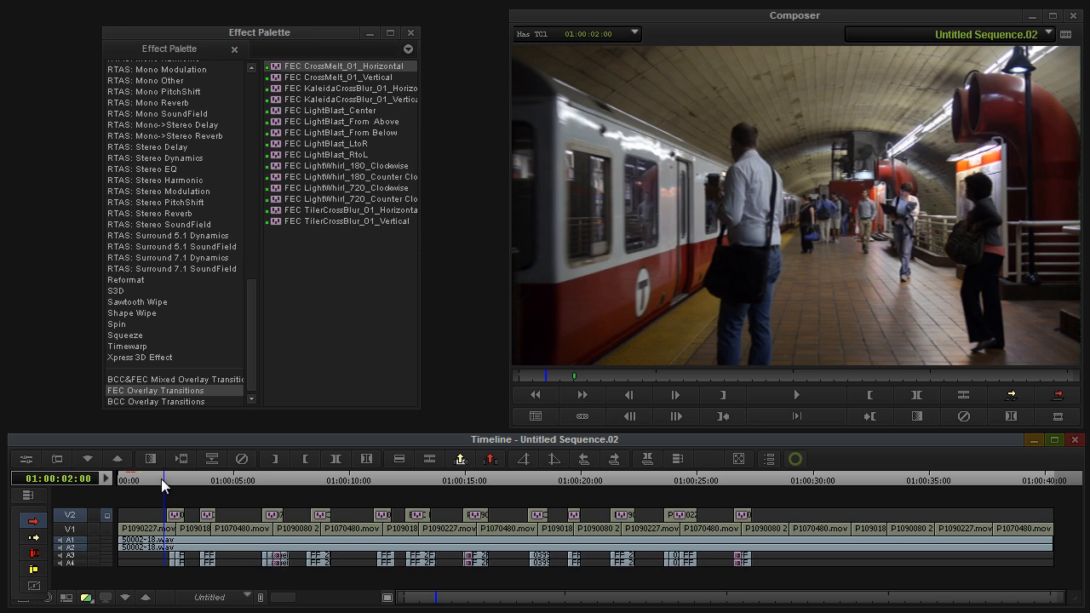
{"action": "mouse_move", "coordinate": [161, 478]}
{"action": "left_mouse_down"}
{"action": "mouse_move", "coordinate": [179, 480]}
{"action": "mouse_move", "coordinate": [156, 483]}
{"action": "left_mouse_up"}
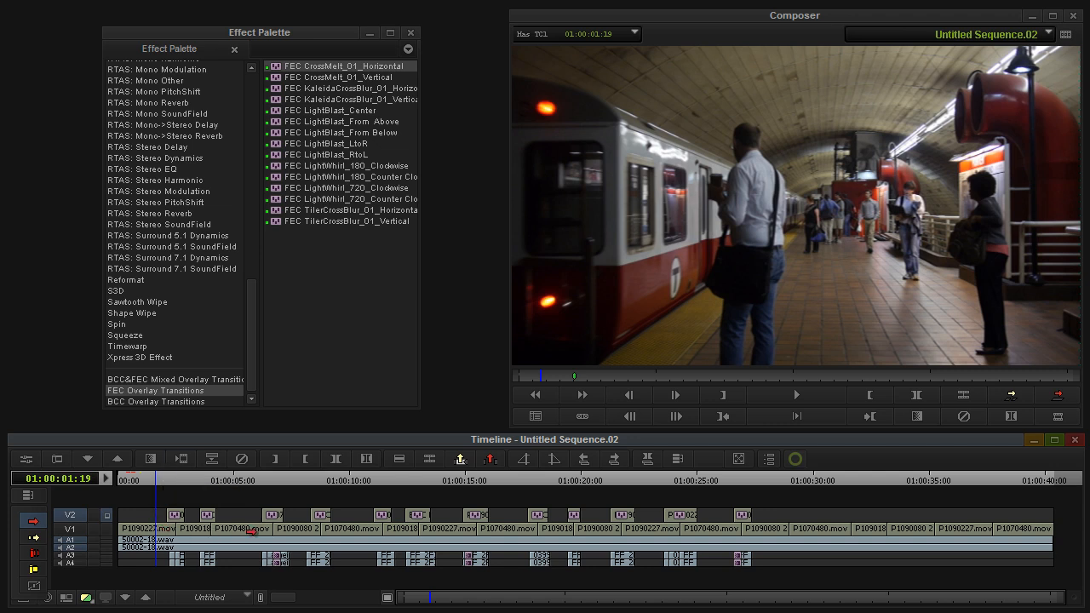
{"action": "left_click_drag", "start_coordinate": [769, 474], "coordinate": [841, 481]}
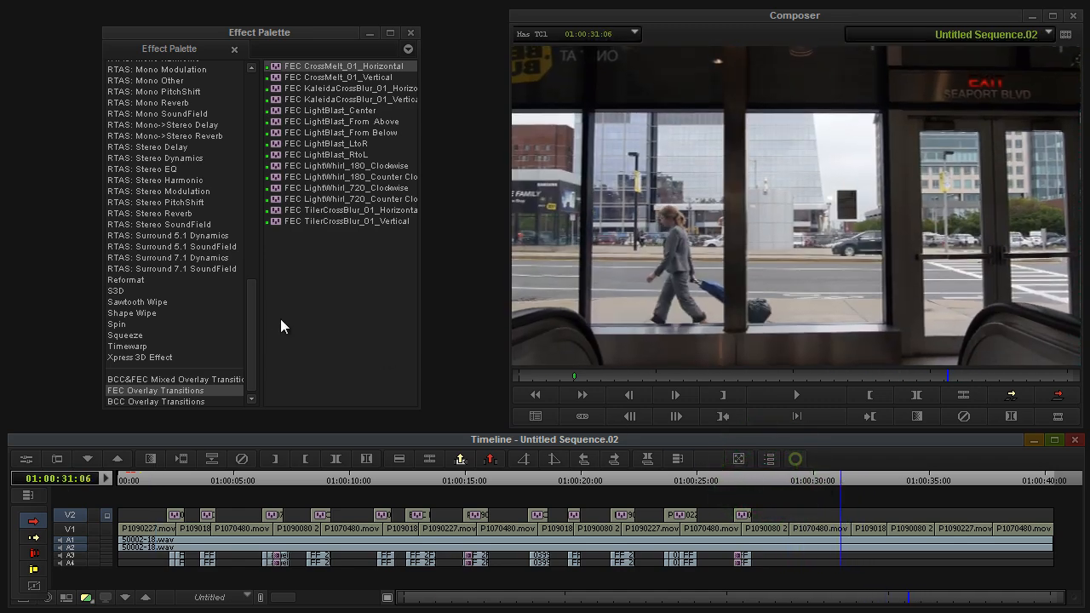
Browse the standard effect categories, including Squeeze, BCC Obsolete, BCC Transition, FEC Distort and FEC Light
{"action": "left_click", "coordinate": [242, 335]}
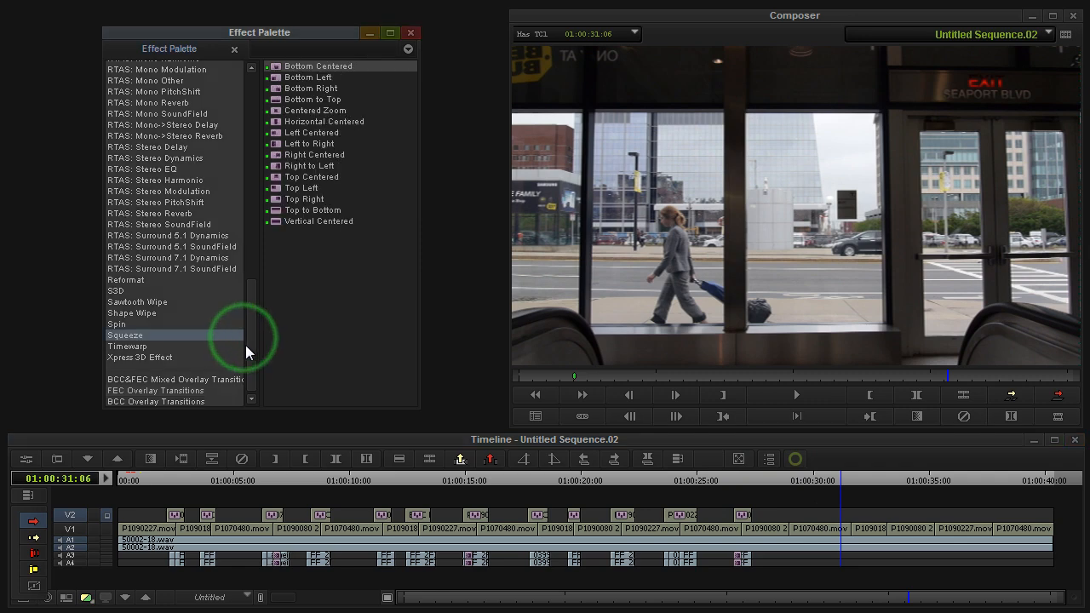
{"action": "left_click_drag", "start_coordinate": [250, 310], "coordinate": [247, 102]}
{"action": "left_click", "coordinate": [132, 143]}
{"action": "left_click", "coordinate": [137, 176]}
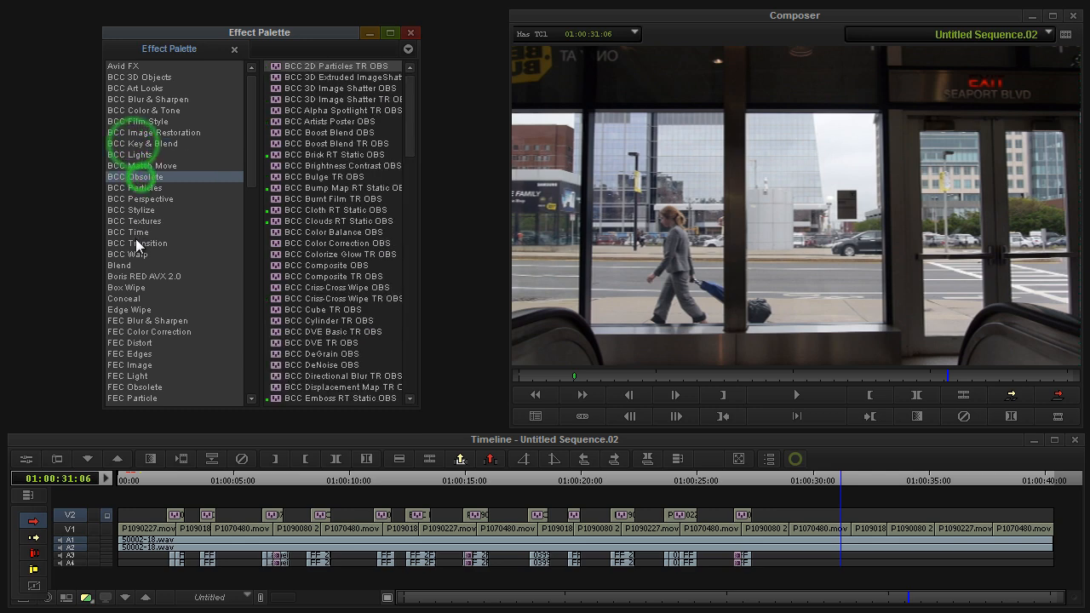
{"action": "left_click", "coordinate": [137, 243]}
{"action": "left_click", "coordinate": [136, 343]}
{"action": "left_click", "coordinate": [137, 375]}
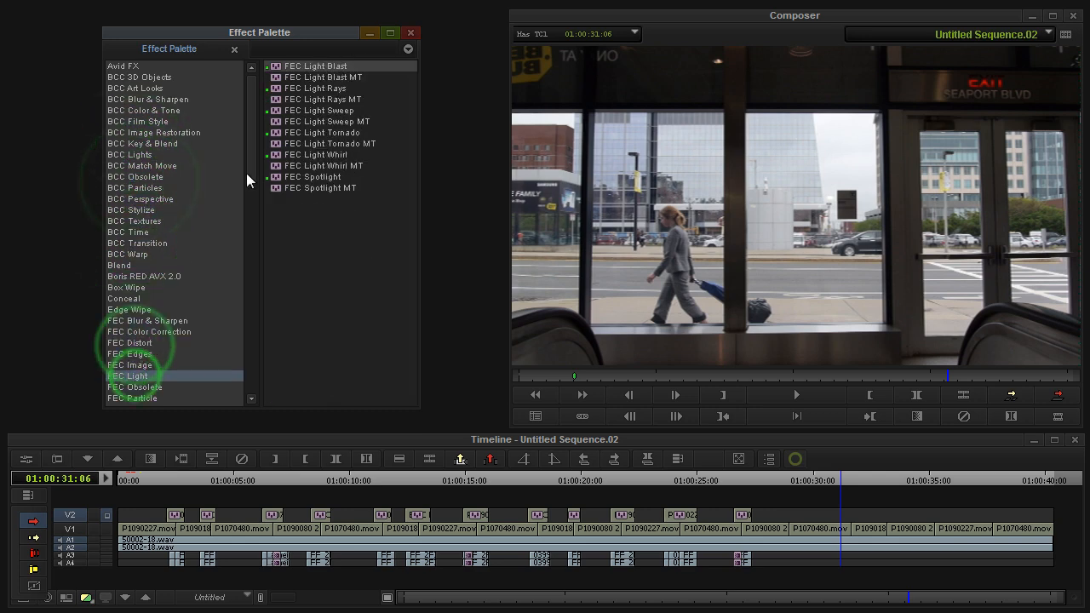
{"action": "left_click_drag", "start_coordinate": [247, 177], "coordinate": [254, 391]}
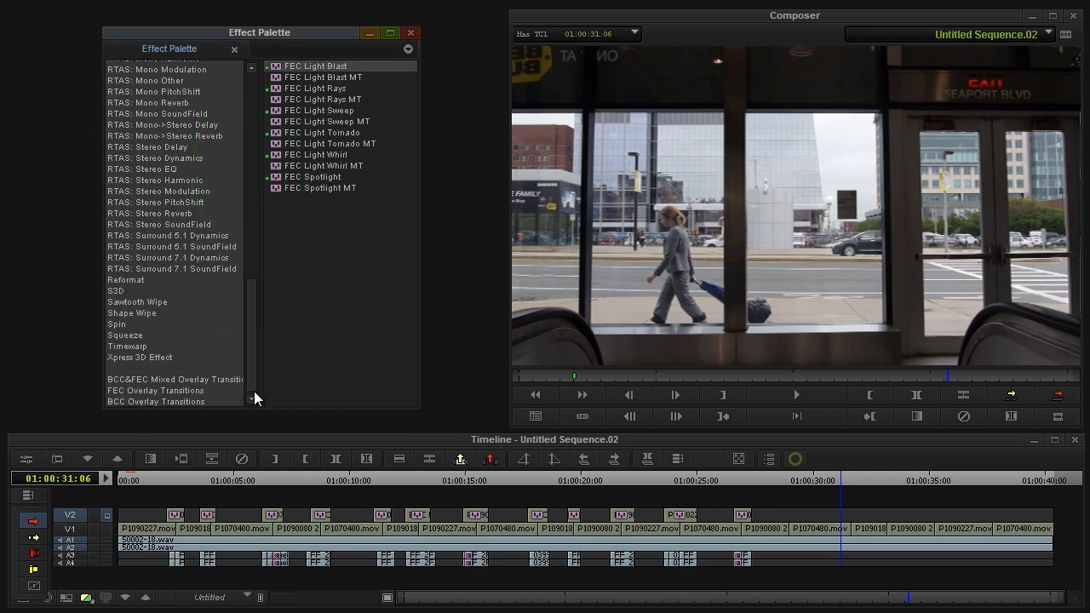
Examine the transitions offered in the BCC&FEC Mixed, FEC and BCC Overlay Transitions categories
{"action": "left_click", "coordinate": [196, 380]}
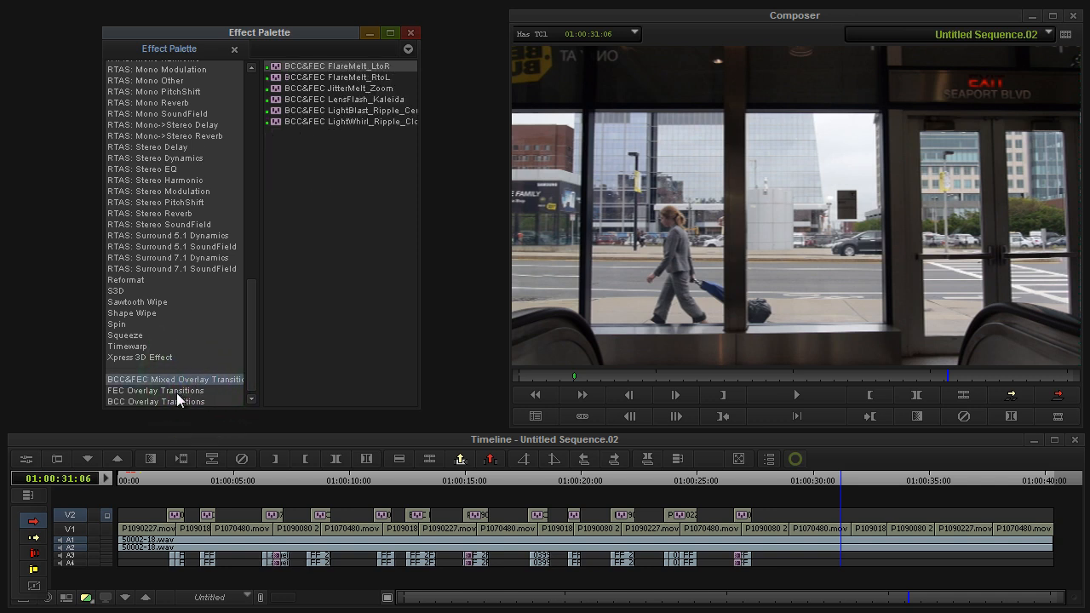
{"action": "left_click", "coordinate": [176, 392]}
{"action": "left_click", "coordinate": [181, 401]}
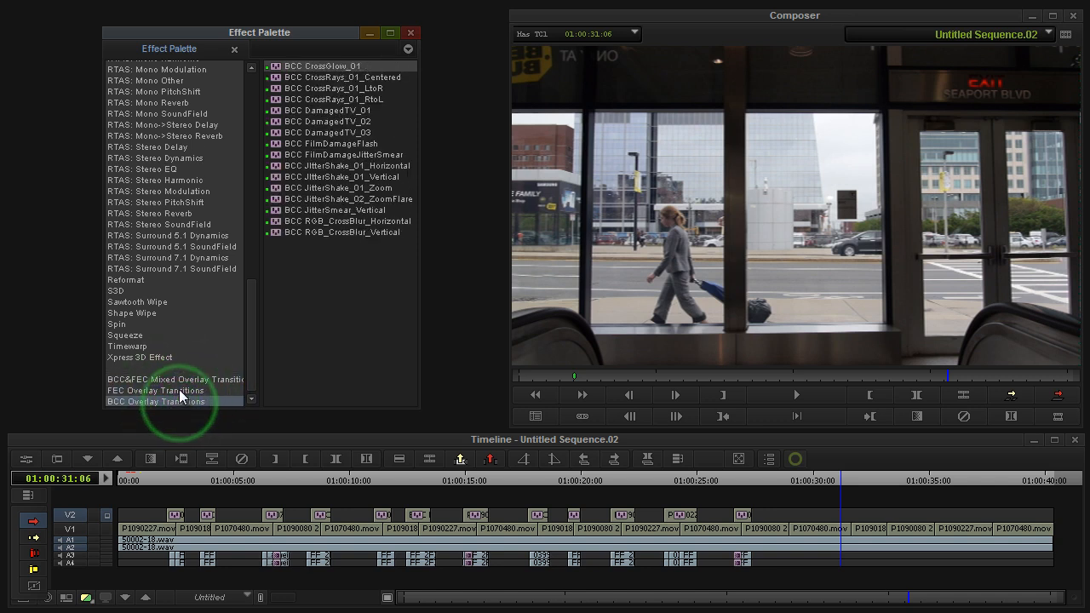
{"action": "left_click", "coordinate": [170, 391]}
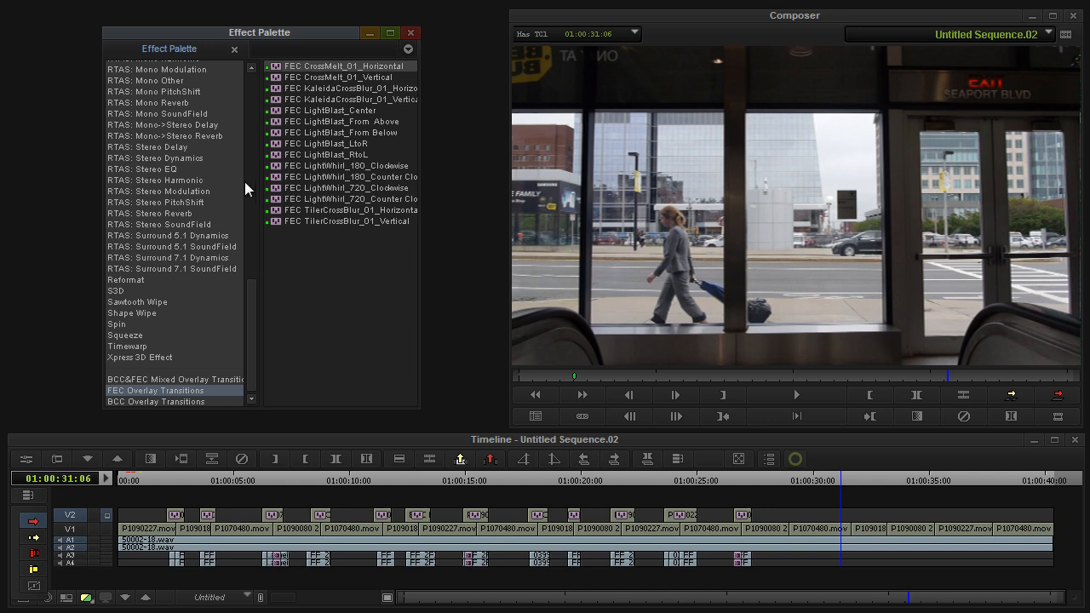
Place FEC CrossMelt_01_Horizontal from FEC Overlay Transitions on V2 over the edit between P1070480.mov and P1090189.mov near 01:00:31
{"action": "left_click", "coordinate": [153, 394]}
{"action": "left_click", "coordinate": [275, 68]}
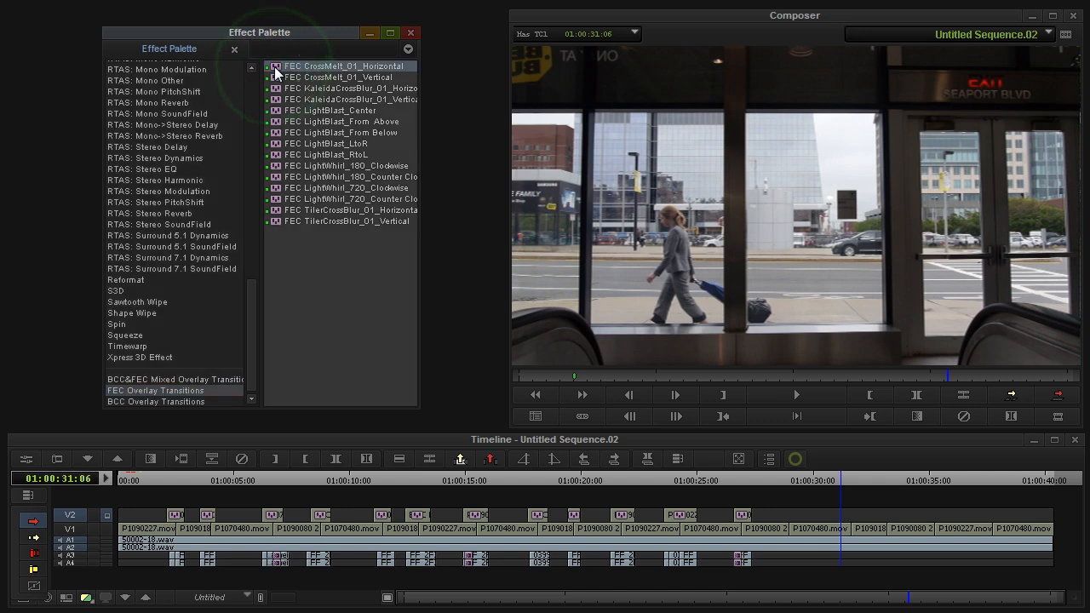
{"action": "left_click_drag", "start_coordinate": [274, 68], "coordinate": [842, 495]}
Enlarge the timeline around the new CrossMelt overlay and play through it to preview the transition
{"action": "left_click", "coordinate": [835, 480]}
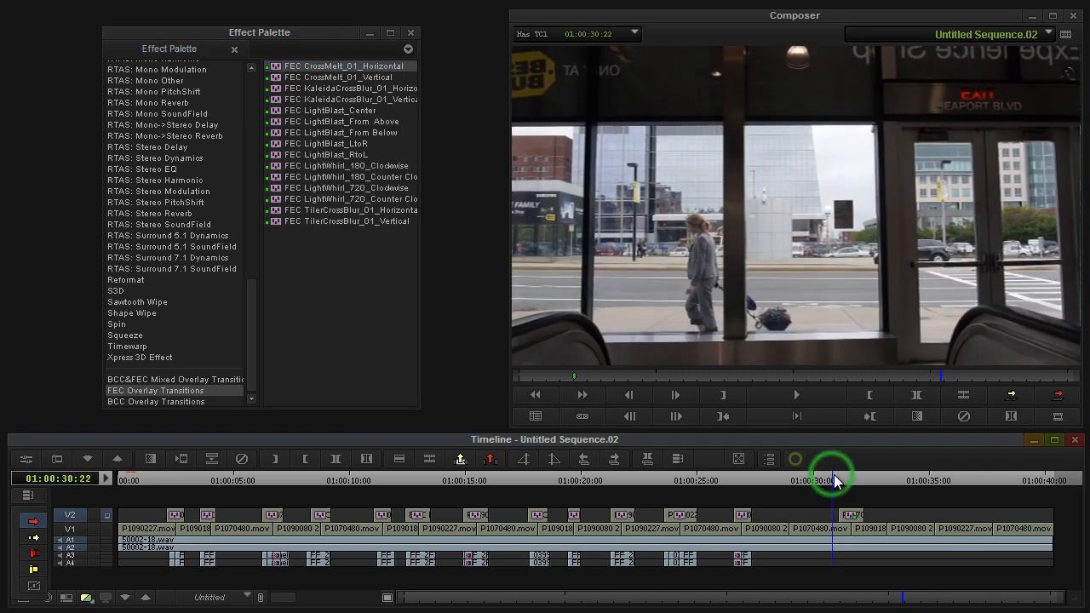
{"action": "left_click_drag", "start_coordinate": [281, 597], "coordinate": [349, 600]}
{"action": "left_click", "coordinate": [587, 481]}
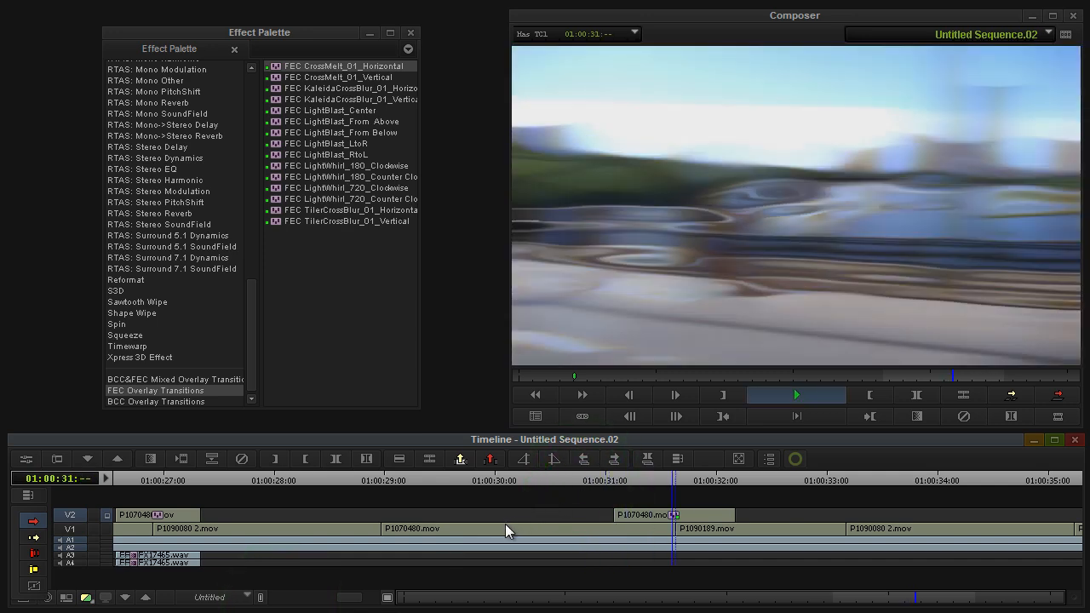
{"action": "mouse_move", "coordinate": [590, 480]}
{"action": "left_mouse_down"}
{"action": "mouse_move", "coordinate": [689, 476]}
{"action": "mouse_move", "coordinate": [605, 478]}
{"action": "left_mouse_up"}
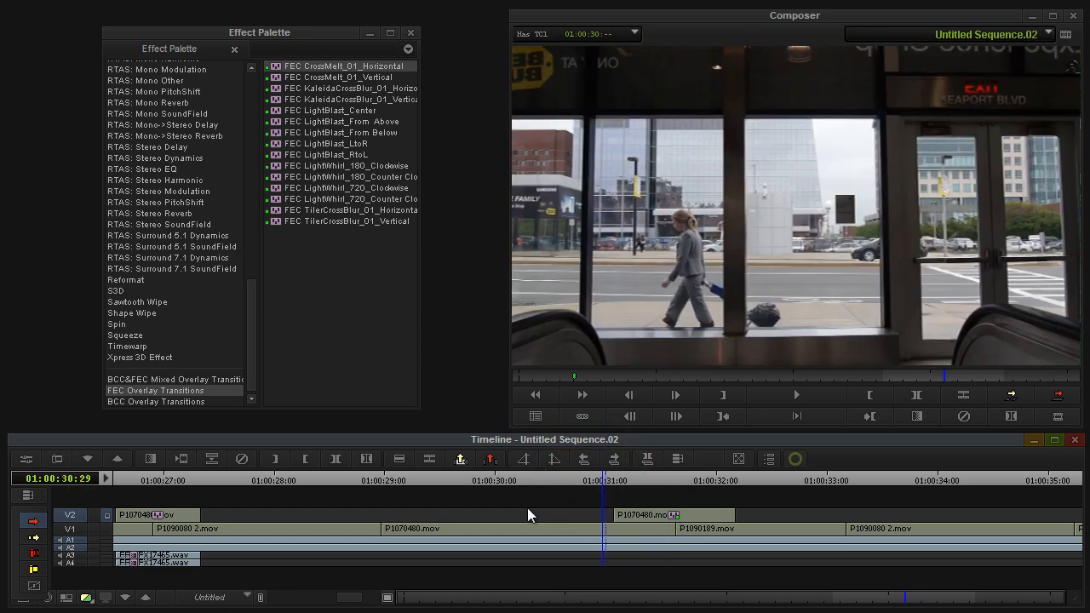
{"action": "key", "text": "space"}
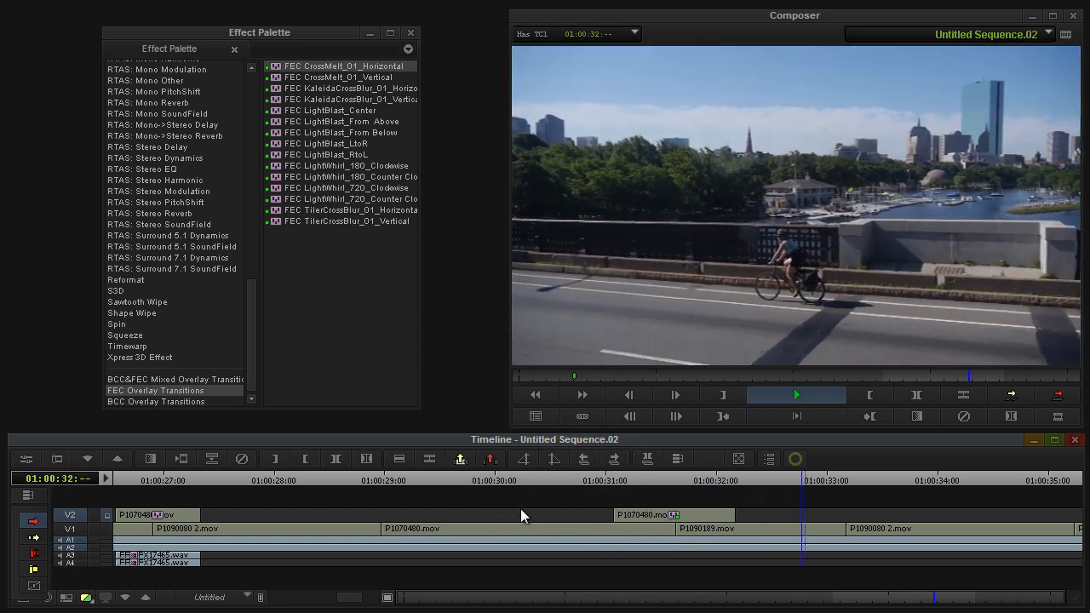
Park the playhead at 01:00:31:17 inside the new overlay and expand its nested effect layers down to the filler
{"action": "left_click_drag", "start_coordinate": [631, 486], "coordinate": [669, 488]}
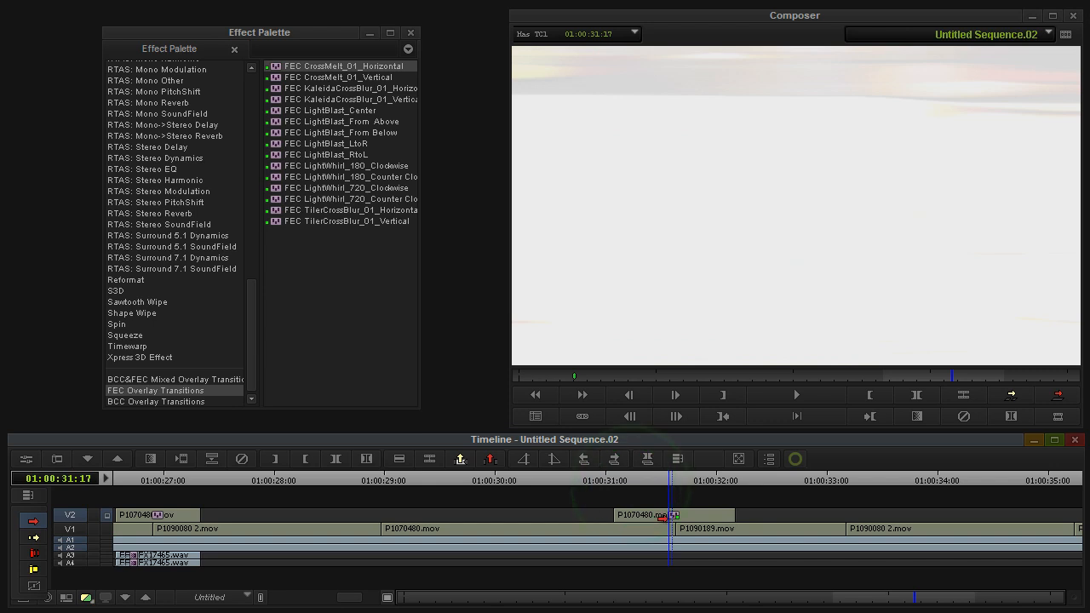
{"action": "left_click", "coordinate": [671, 515], "text": "alt"}
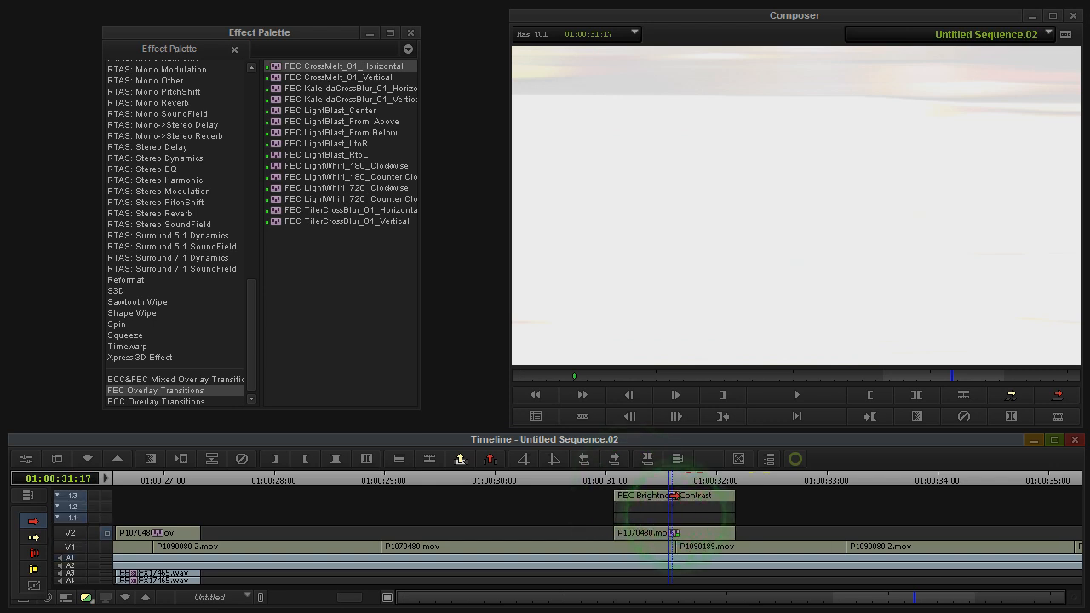
{"action": "left_click", "coordinate": [673, 496], "text": "alt"}
Open the Effect Editor for the overlay on V2 and show the FEC Channel Blur parameters on its filler layer
{"action": "left_click", "coordinate": [28, 458]}
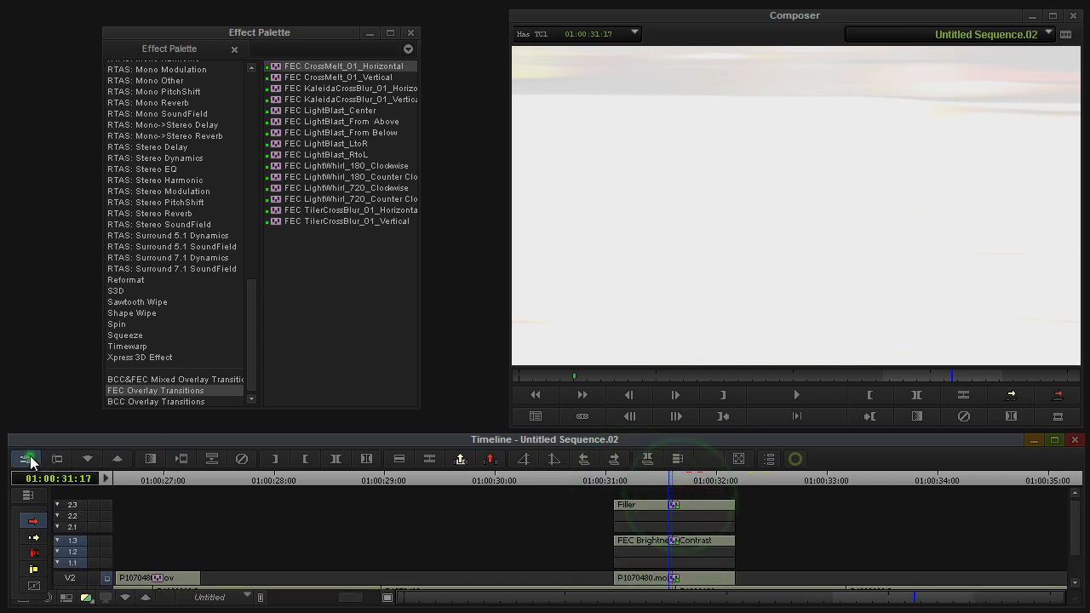
{"action": "left_click", "coordinate": [674, 578]}
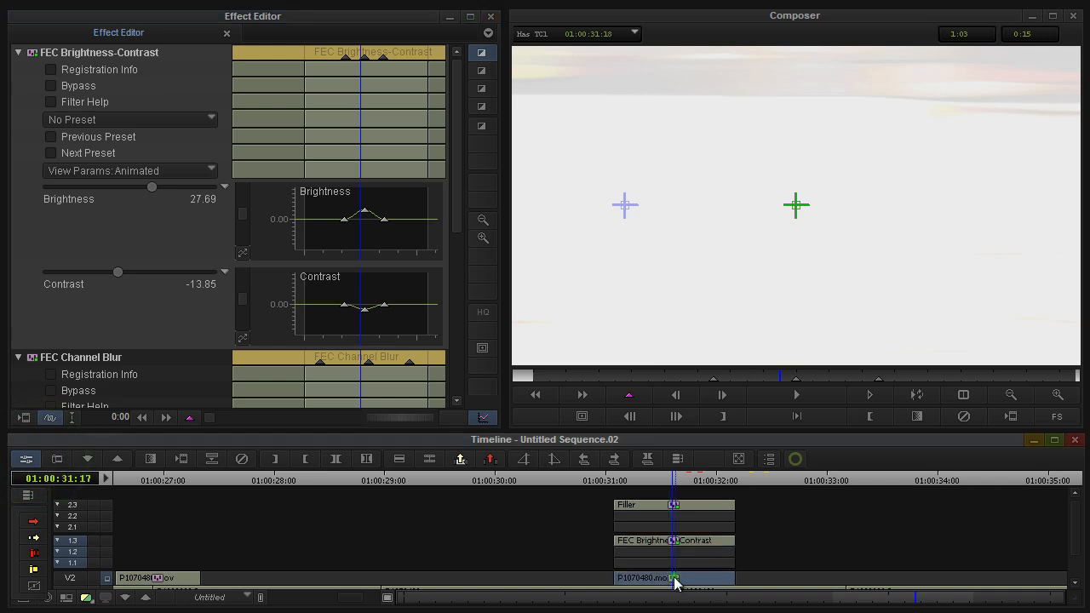
{"action": "left_click", "coordinate": [673, 505]}
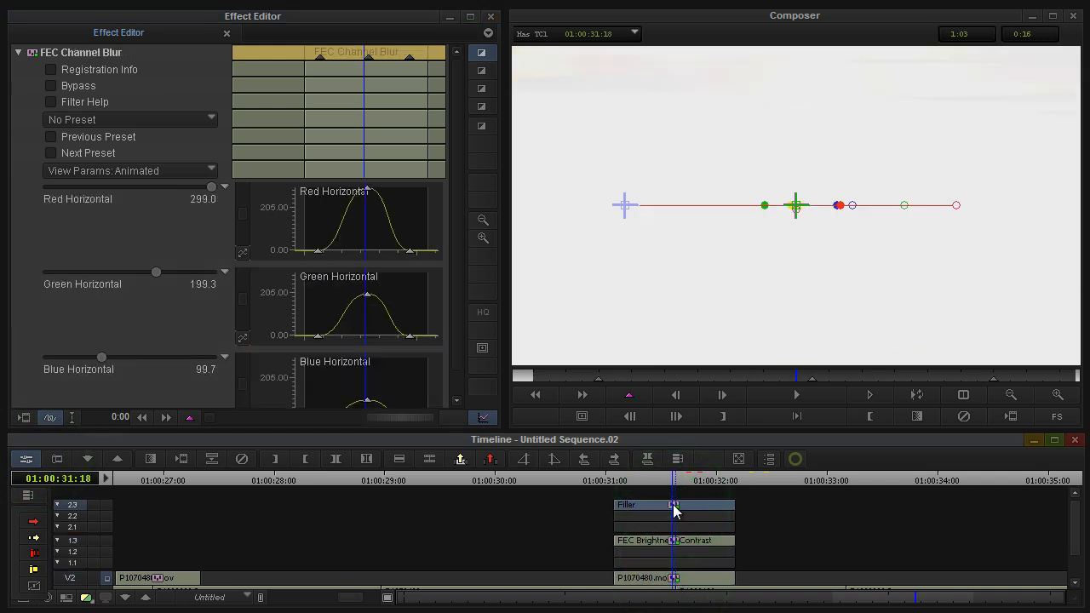
Compare the image at 01:00:31:12 with the FEC Channel Blur bypassed and active
{"action": "left_click_drag", "start_coordinate": [723, 374], "coordinate": [694, 379]}
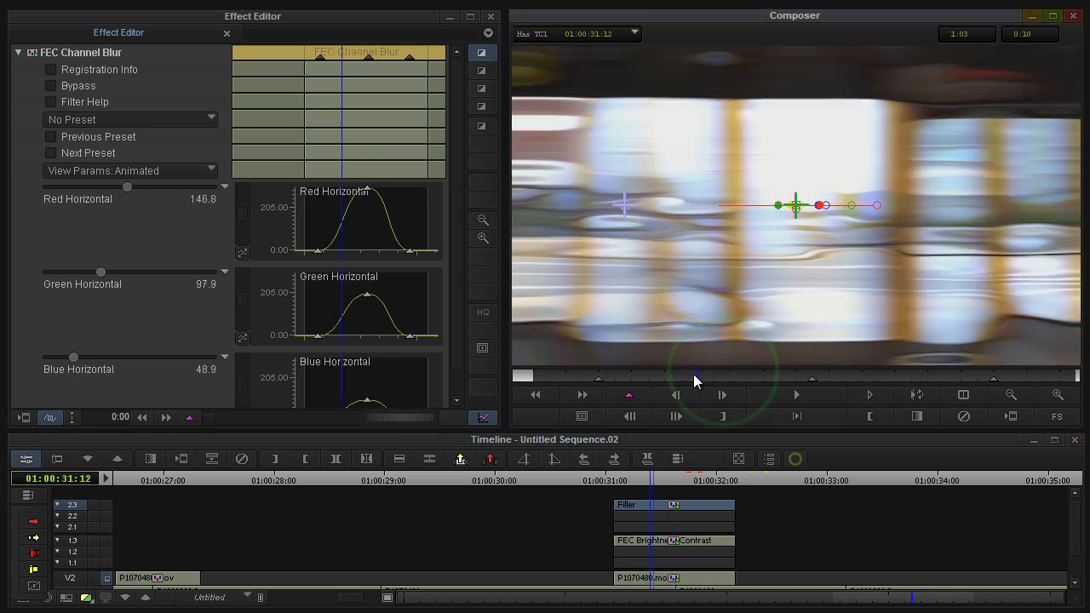
{"action": "left_click", "coordinate": [50, 86]}
{"action": "left_click", "coordinate": [50, 85]}
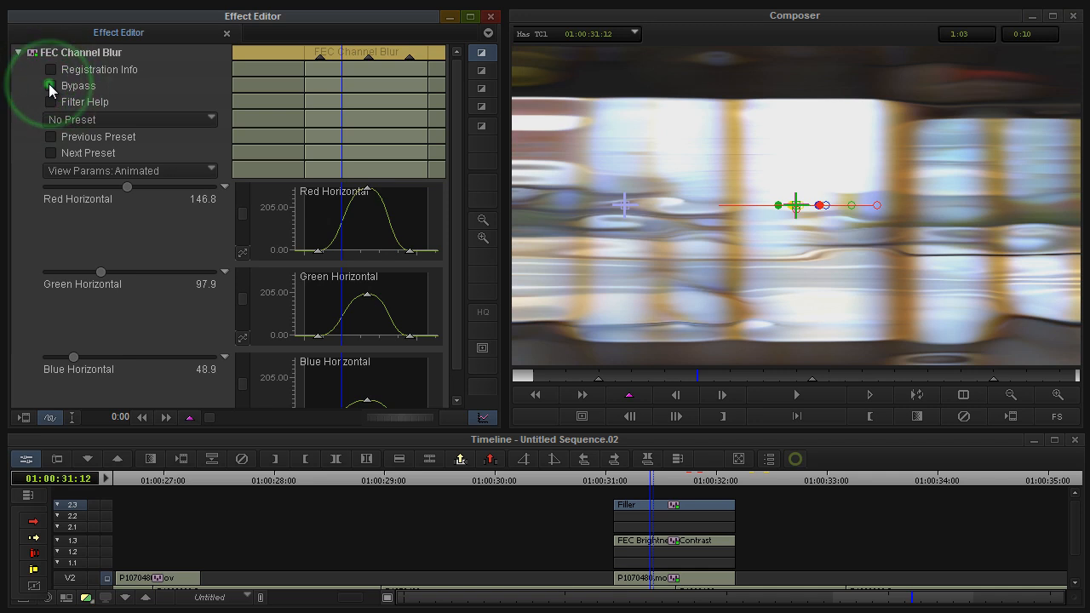
{"action": "left_click", "coordinate": [50, 85]}
{"action": "left_click", "coordinate": [50, 86]}
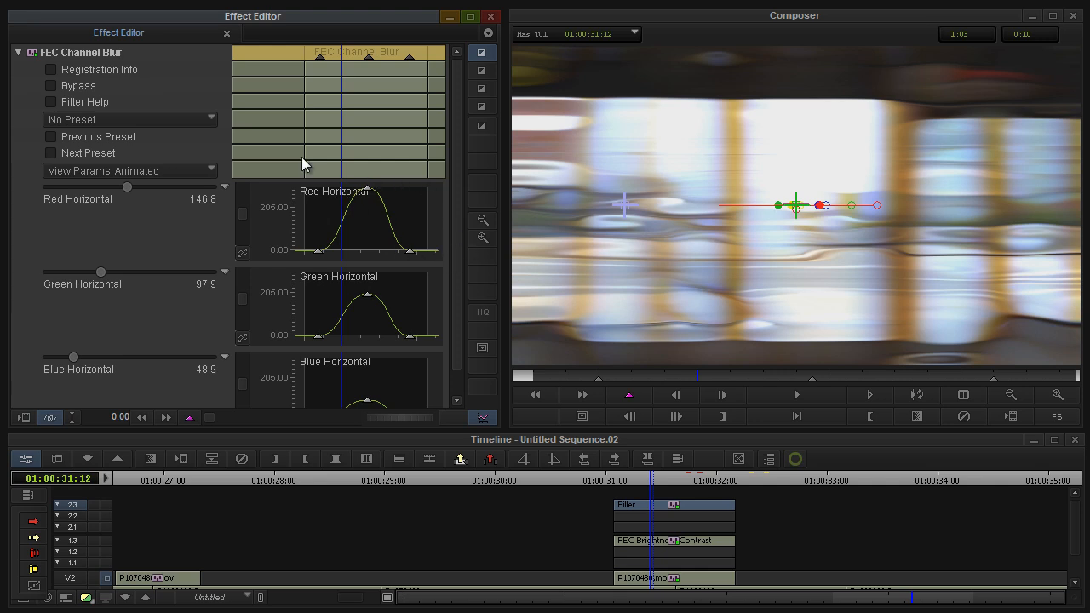
Compare the image at 01:00:31:15 with the overlay's FEC Brightness-Contrast bypassed and active
{"action": "left_click", "coordinate": [659, 549]}
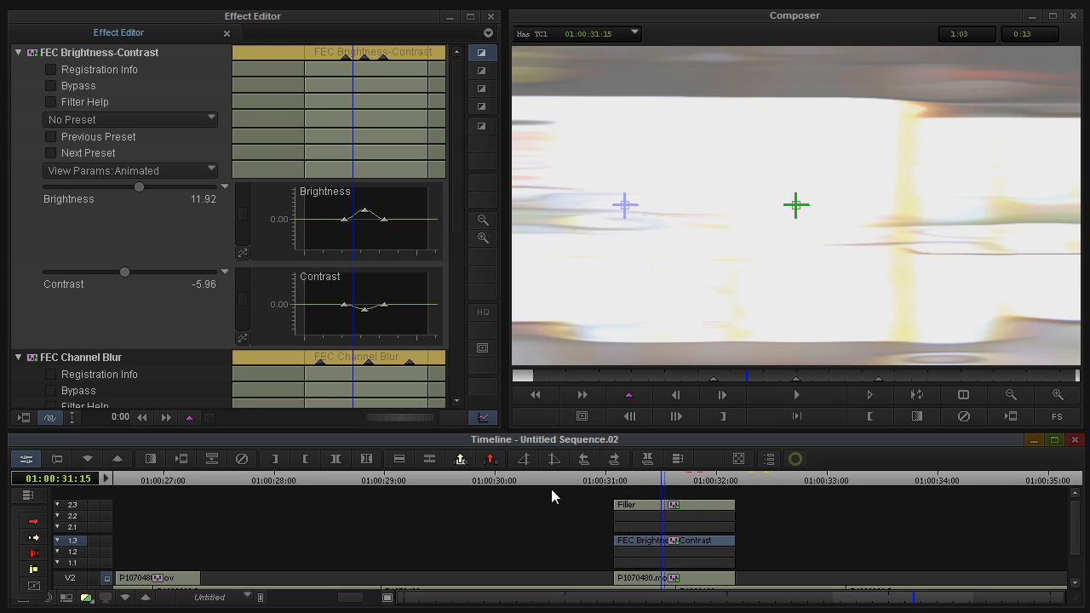
{"action": "left_click", "coordinate": [48, 87]}
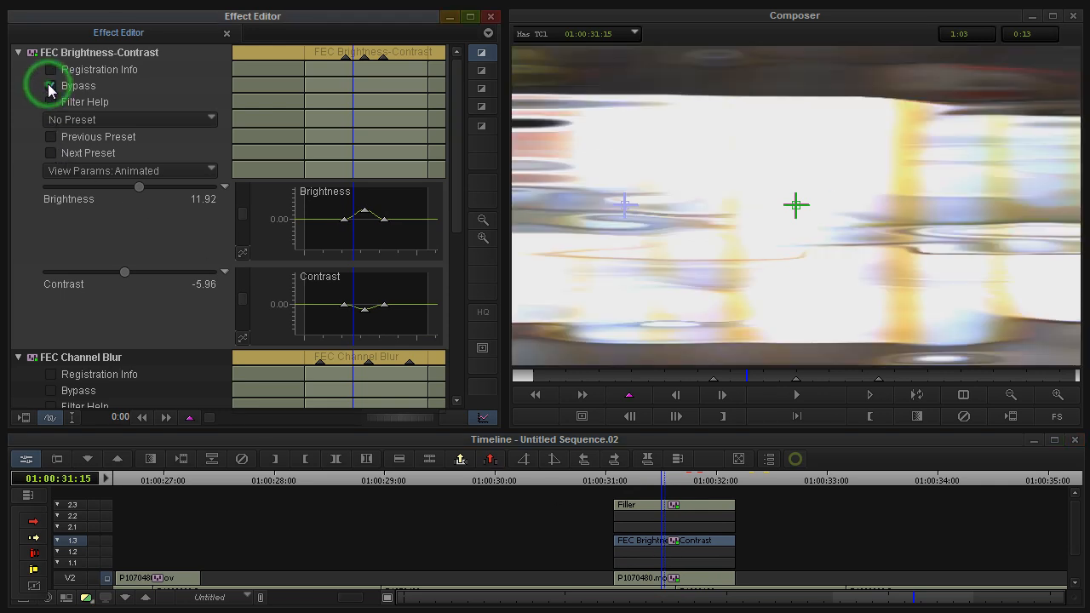
{"action": "left_click", "coordinate": [51, 88]}
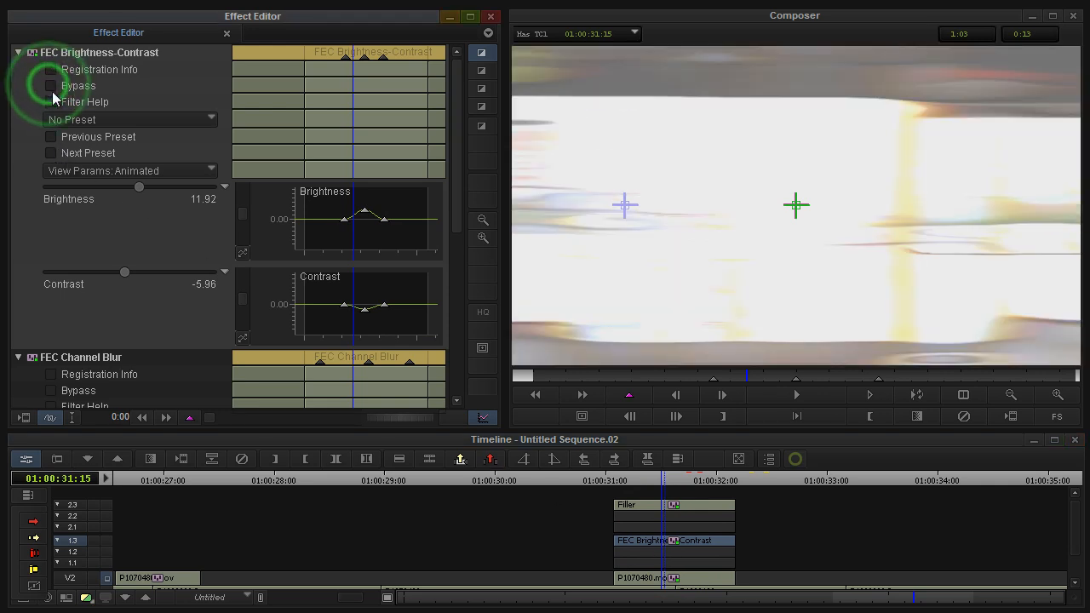
Compare the image at 01:00:31:23 with the overlay's FEC Blobbylize bypassed and active
{"action": "left_click", "coordinate": [692, 579]}
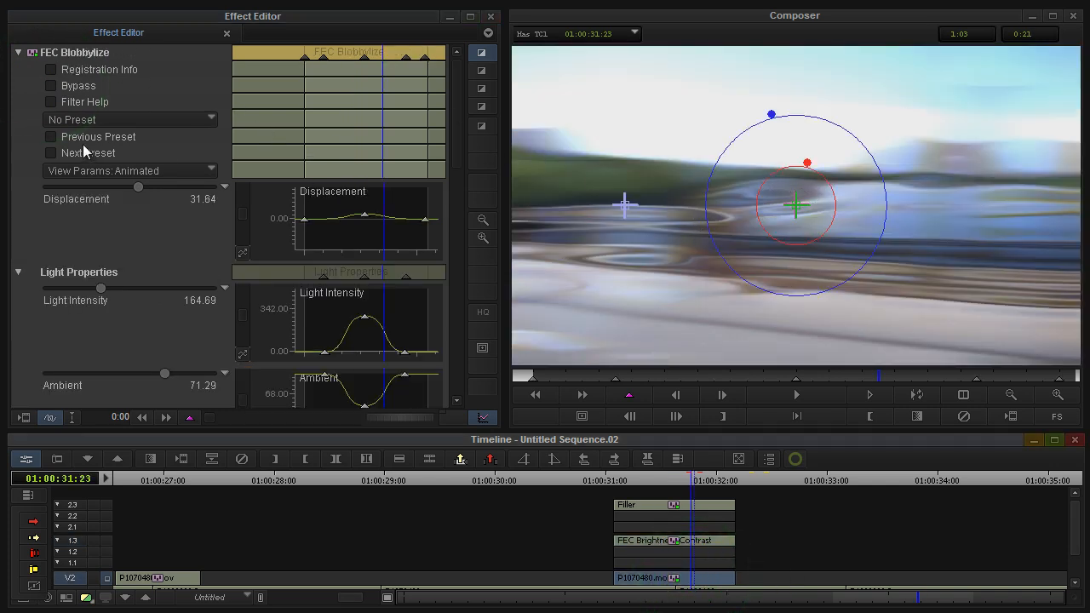
{"action": "left_click", "coordinate": [49, 85]}
{"action": "left_click", "coordinate": [48, 86]}
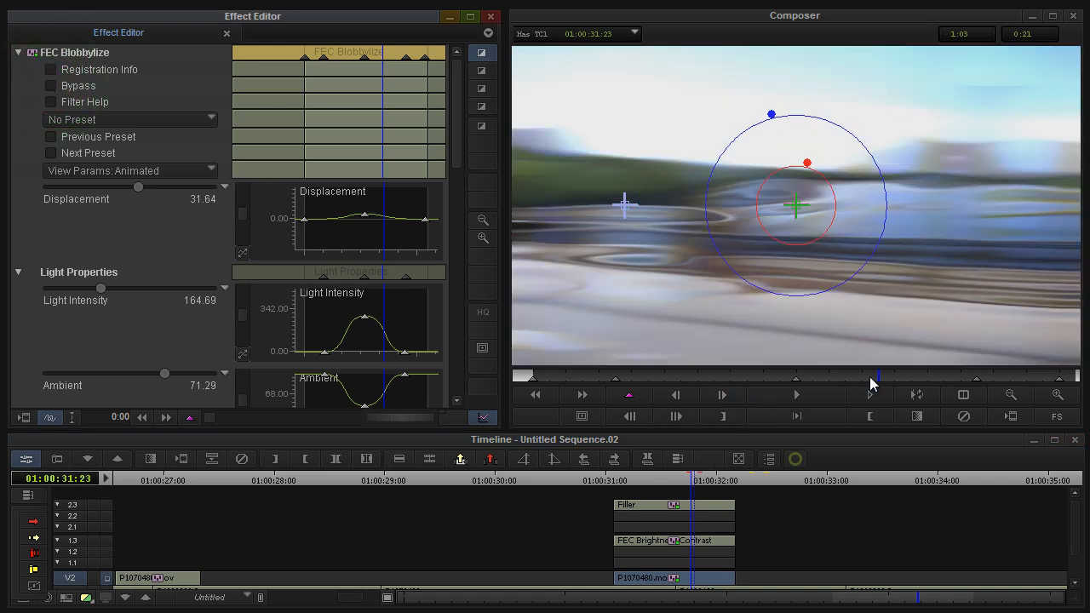
Scrub back through the overlay, collapse its nested layers on V2, and park the playhead at 01:00:31:16
{"action": "left_click_drag", "start_coordinate": [872, 378], "coordinate": [702, 379]}
{"action": "left_click", "coordinate": [685, 577]}
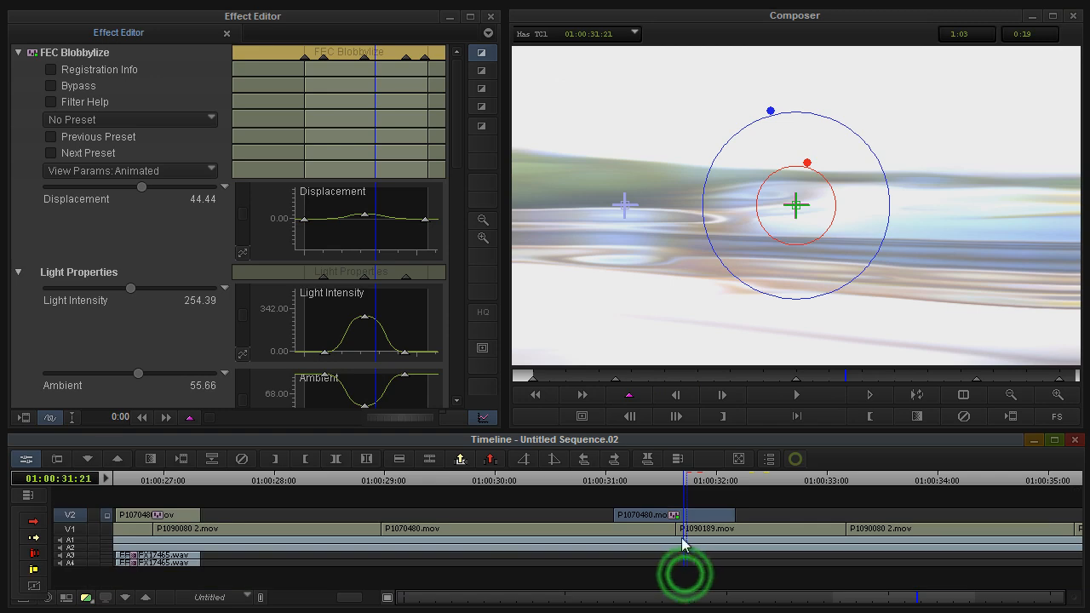
{"action": "left_click_drag", "start_coordinate": [847, 375], "coordinate": [766, 385]}
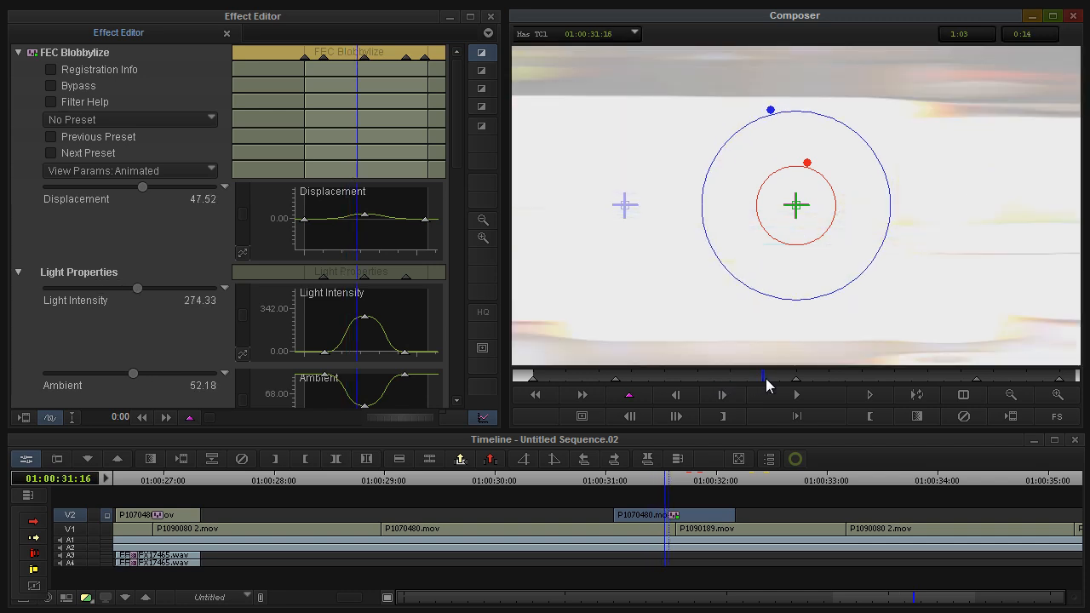
Collapse the FEC Blobbylize parameters, bypass FEC Brightness-Contrast, and scrub over the underlying cut to 01:00:31:19
{"action": "left_click", "coordinate": [18, 53]}
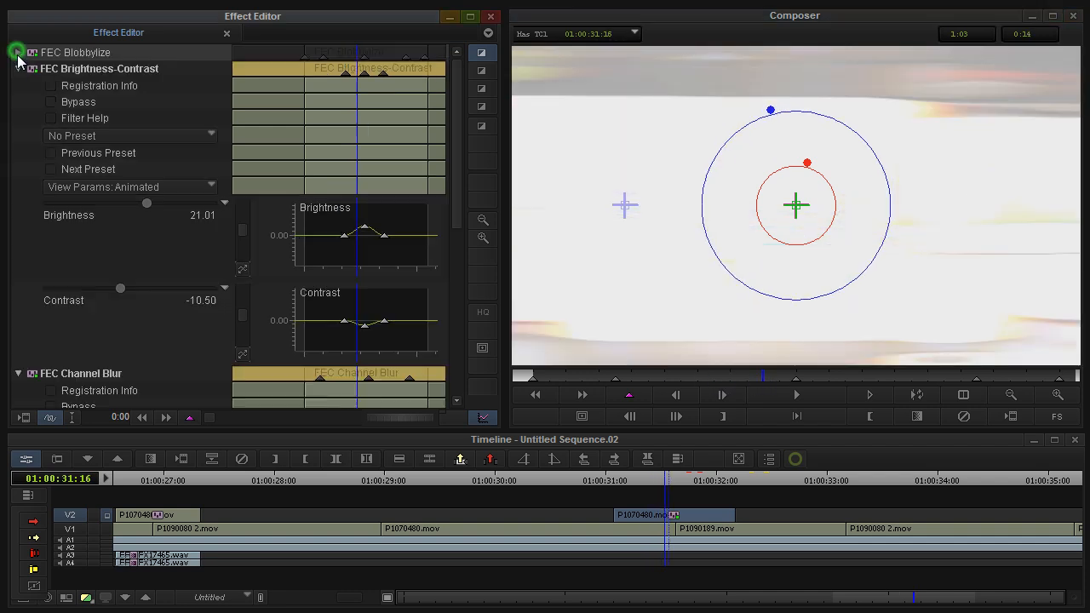
{"action": "left_click", "coordinate": [51, 101]}
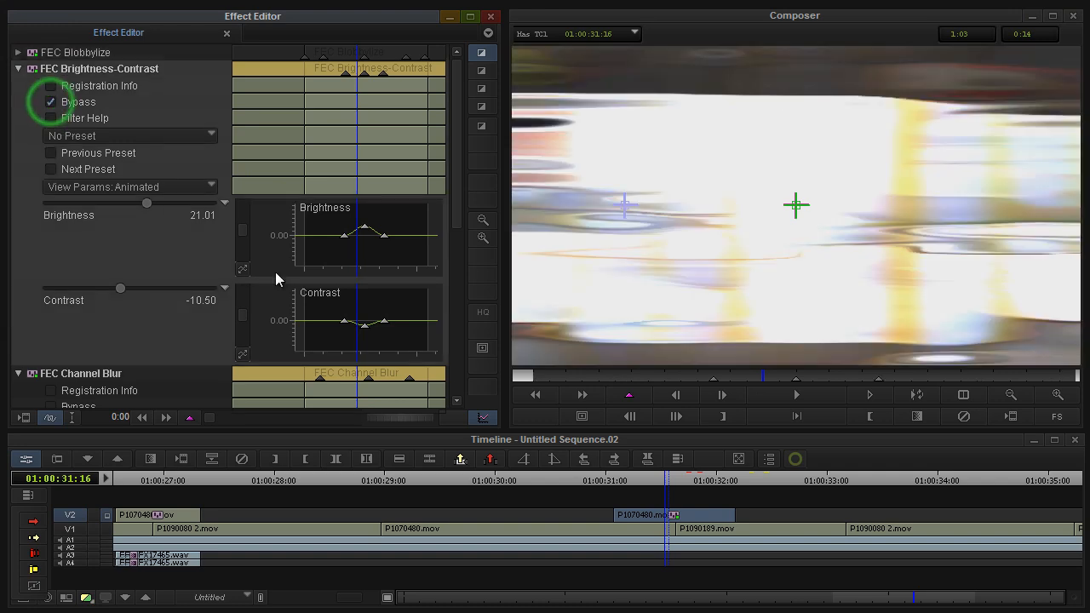
{"action": "left_click", "coordinate": [670, 478]}
{"action": "left_click_drag", "start_coordinate": [627, 479], "coordinate": [678, 479]}
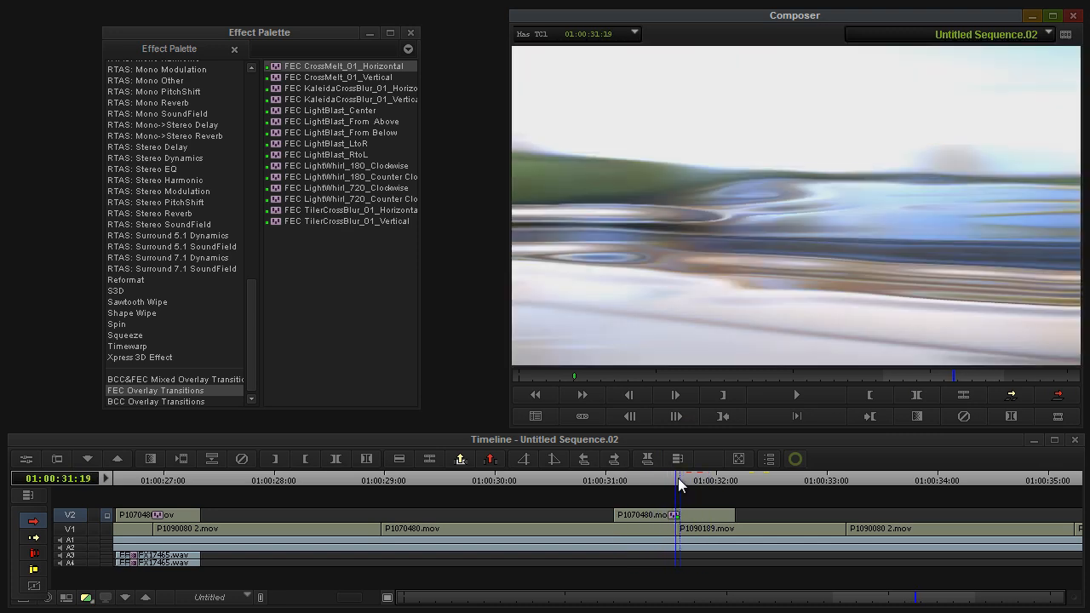
Reopen the Effect Editor and compare the cut at 01:00:31:19 with FEC Brightness-Contrast active and bypassed
{"action": "left_click", "coordinate": [26, 458]}
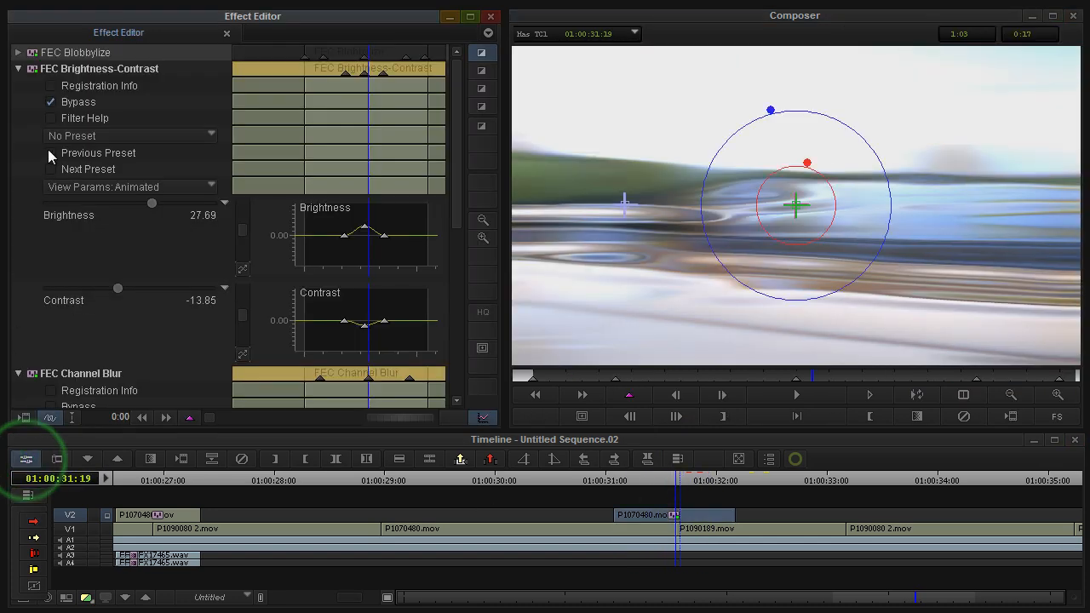
{"action": "left_click", "coordinate": [54, 103]}
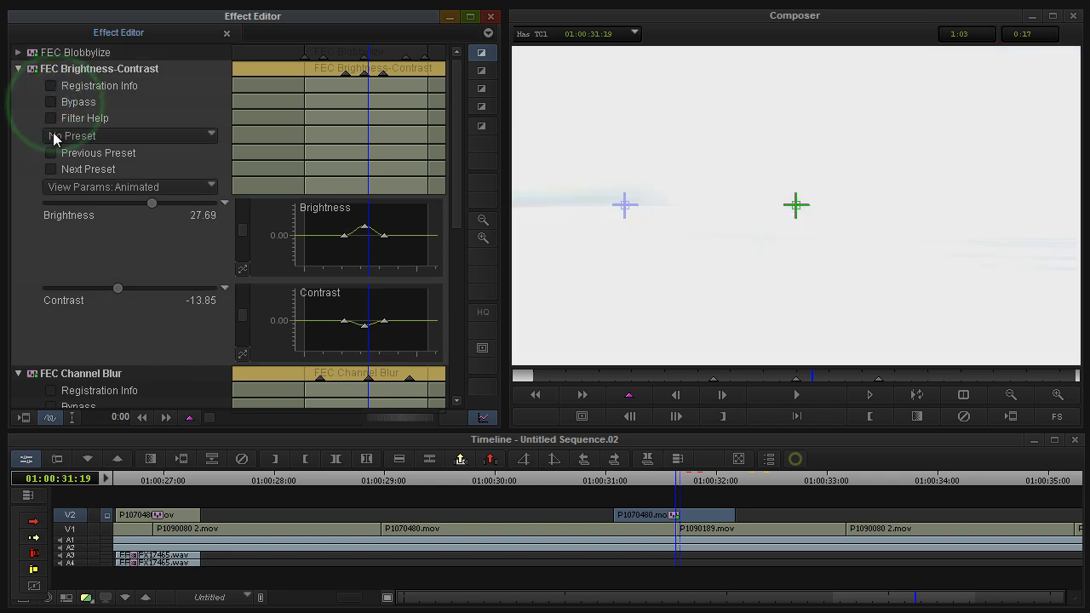
{"action": "left_click", "coordinate": [49, 103]}
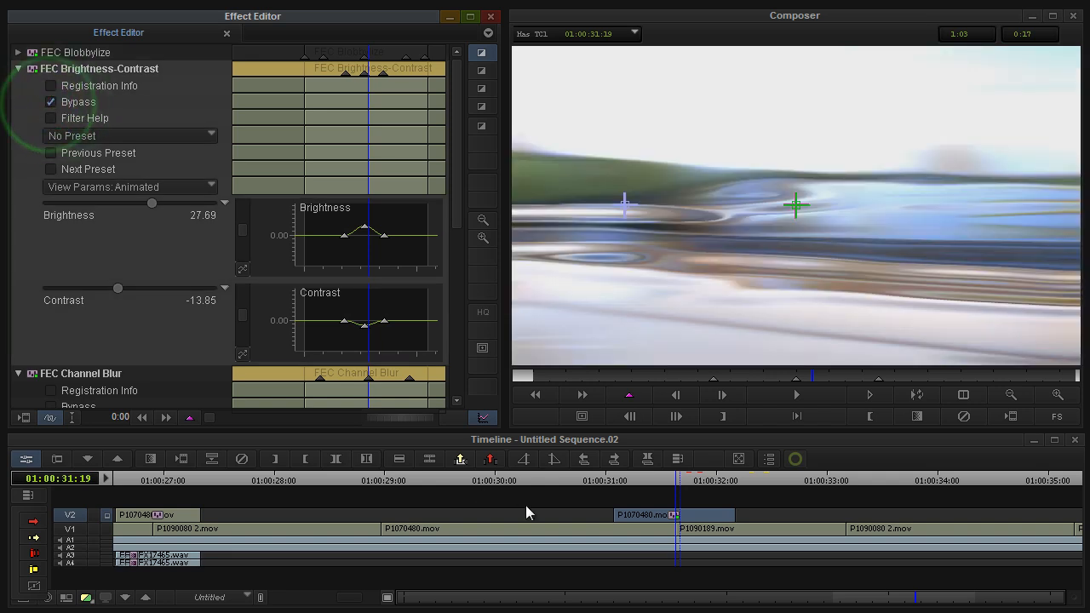
Add a 10-frame Dissolve centered on the V1 cut beneath the overlay
{"action": "left_click", "coordinate": [65, 516]}
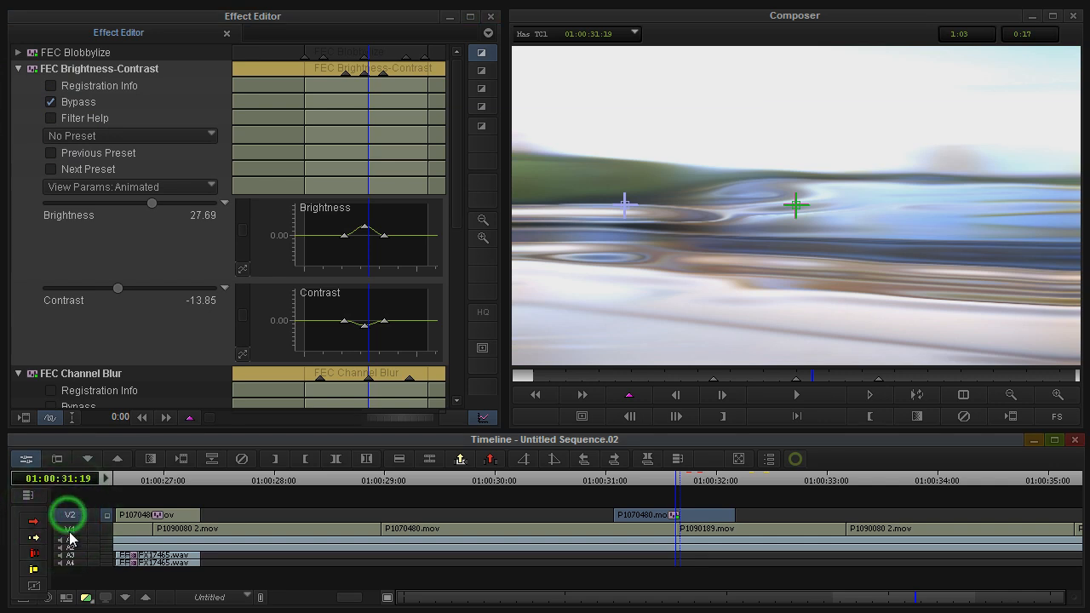
{"action": "left_click", "coordinate": [73, 514]}
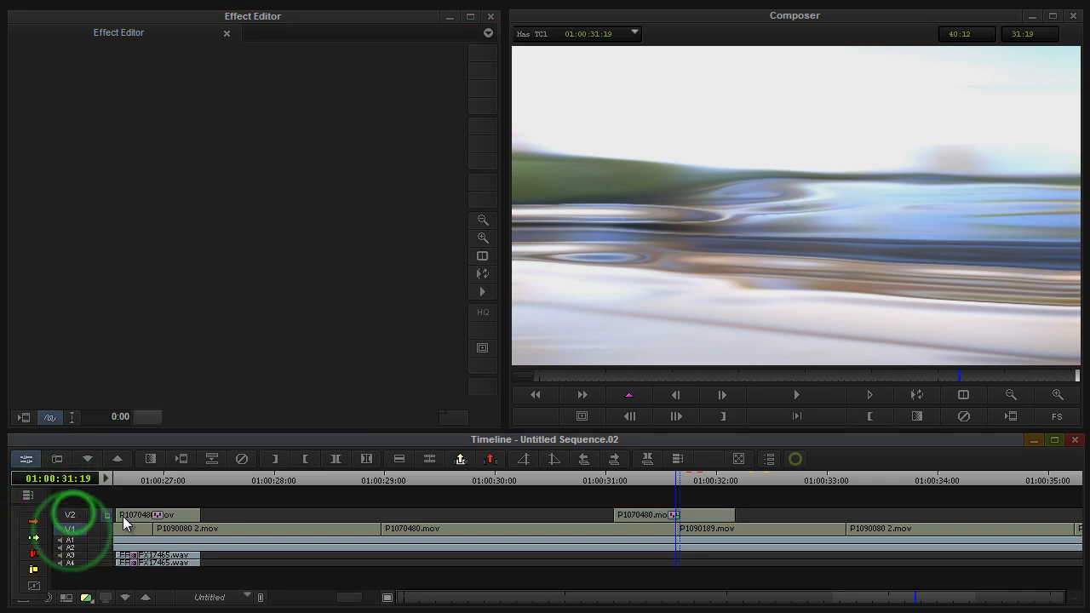
{"action": "left_click", "coordinate": [149, 458]}
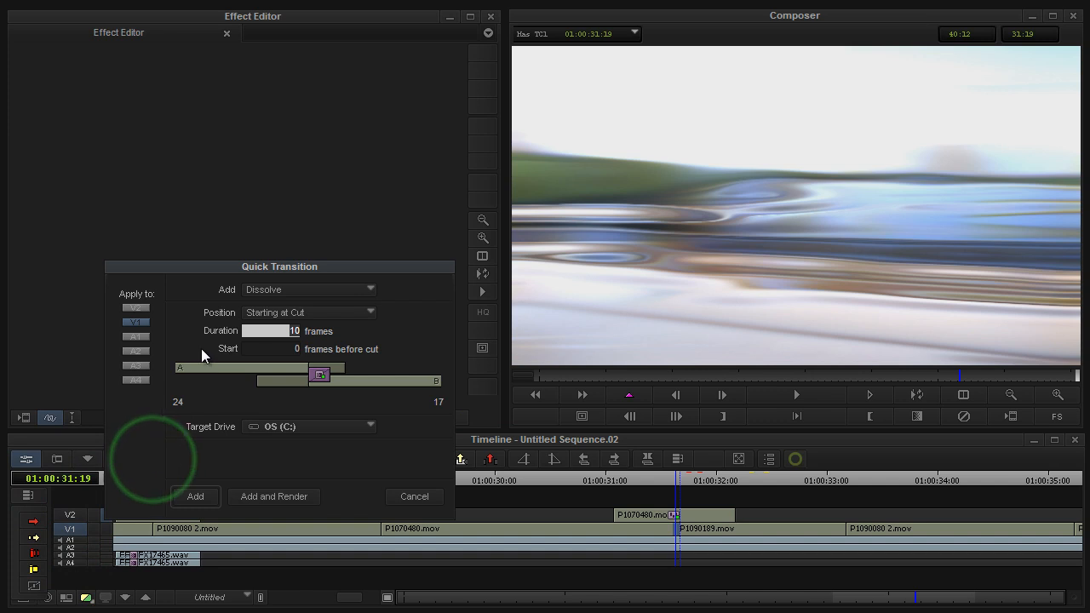
{"action": "left_click", "coordinate": [256, 313]}
{"action": "left_click", "coordinate": [255, 346]}
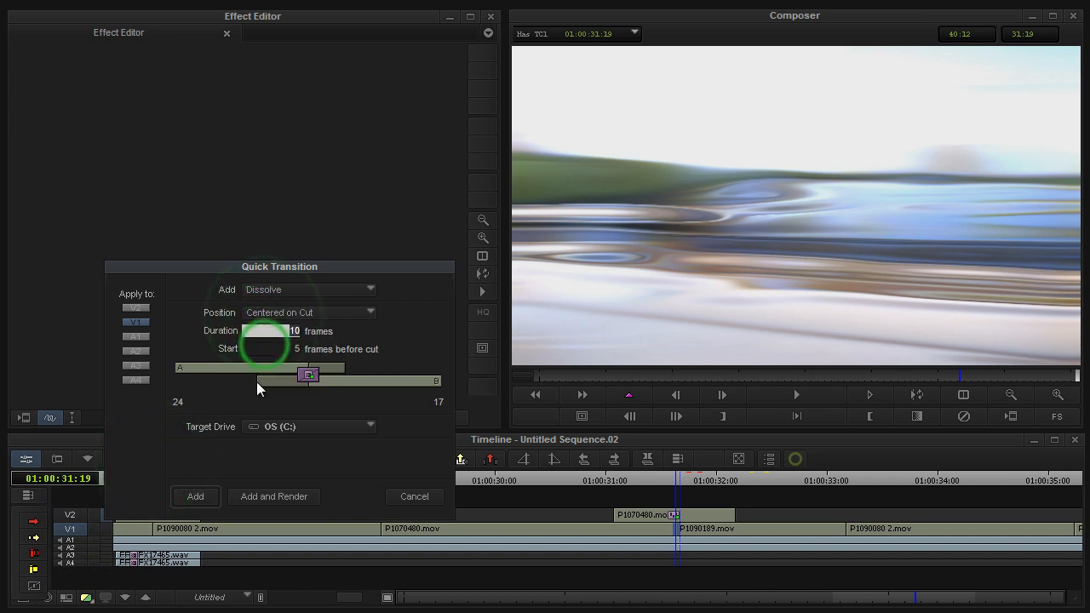
{"action": "left_click", "coordinate": [206, 495]}
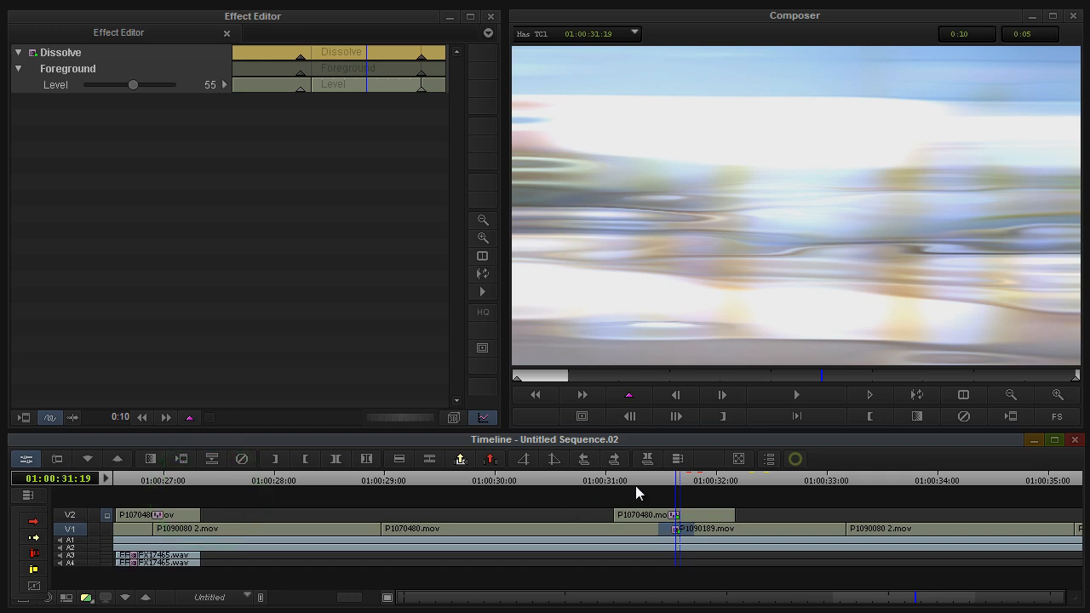
Preview the dissolve beneath the overlay and remove it from the V1 cut
{"action": "left_click_drag", "start_coordinate": [636, 485], "coordinate": [679, 500]}
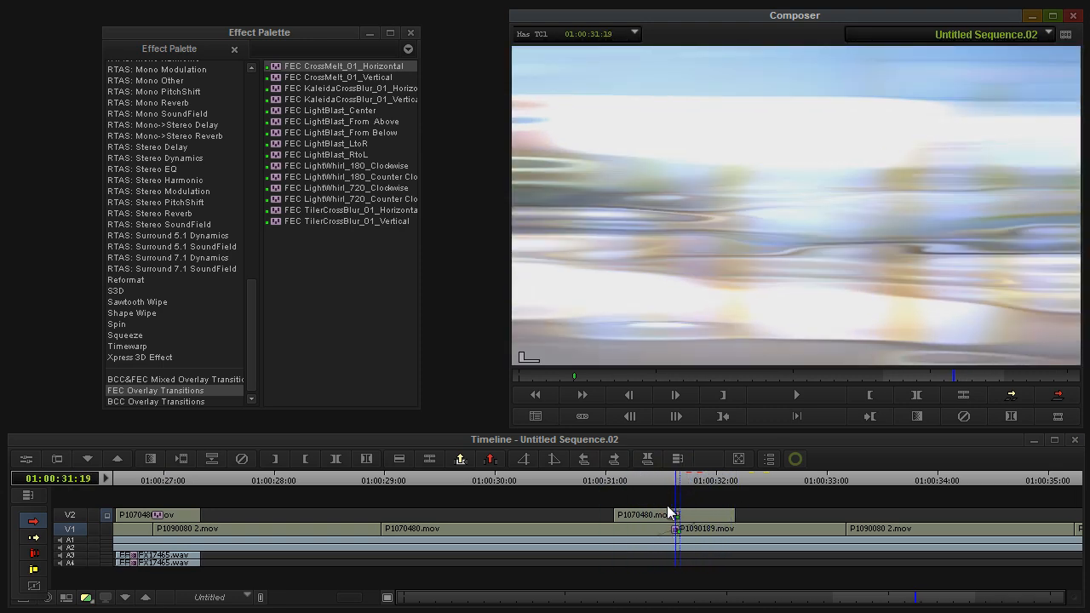
{"action": "left_click", "coordinate": [27, 459]}
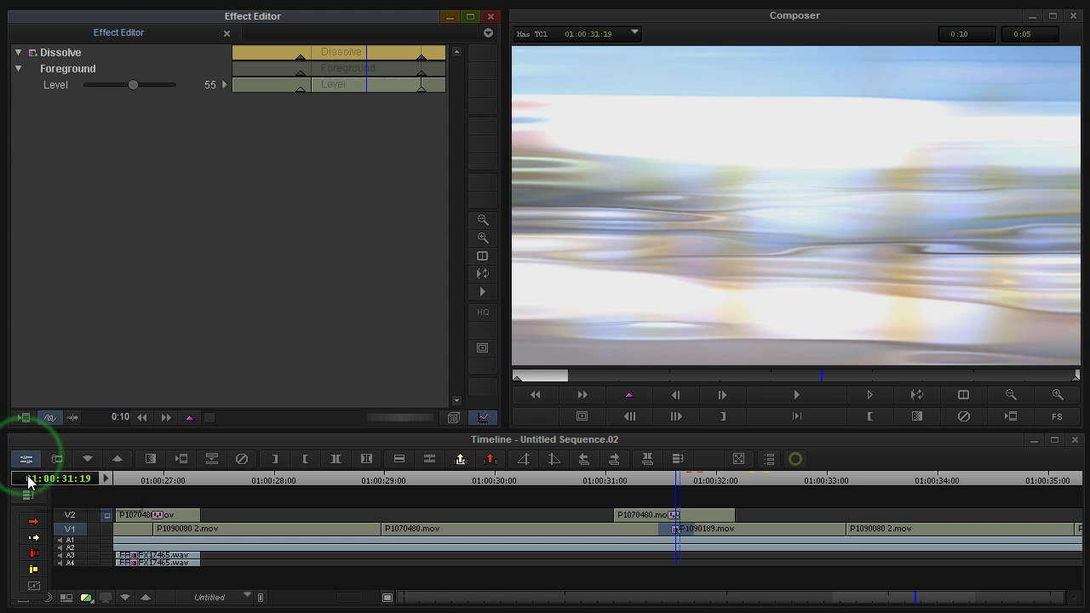
{"action": "left_click", "coordinate": [242, 459]}
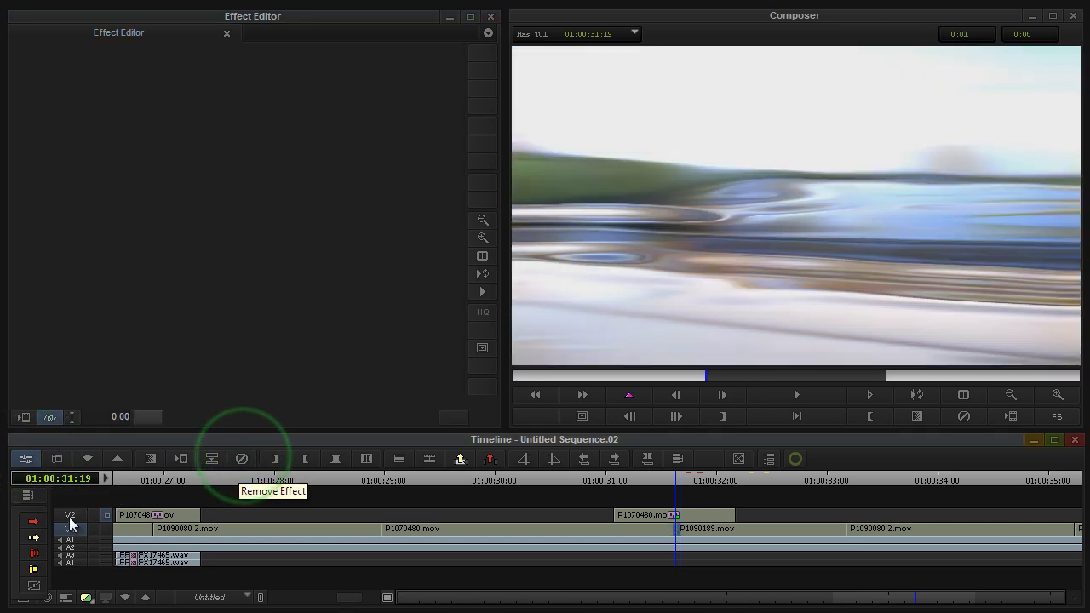
Re-enable FEC Brightness-Contrast on the V2 overlay and collapse the Brightness-Contrast and Channel Blur parameters
{"action": "left_click", "coordinate": [70, 517]}
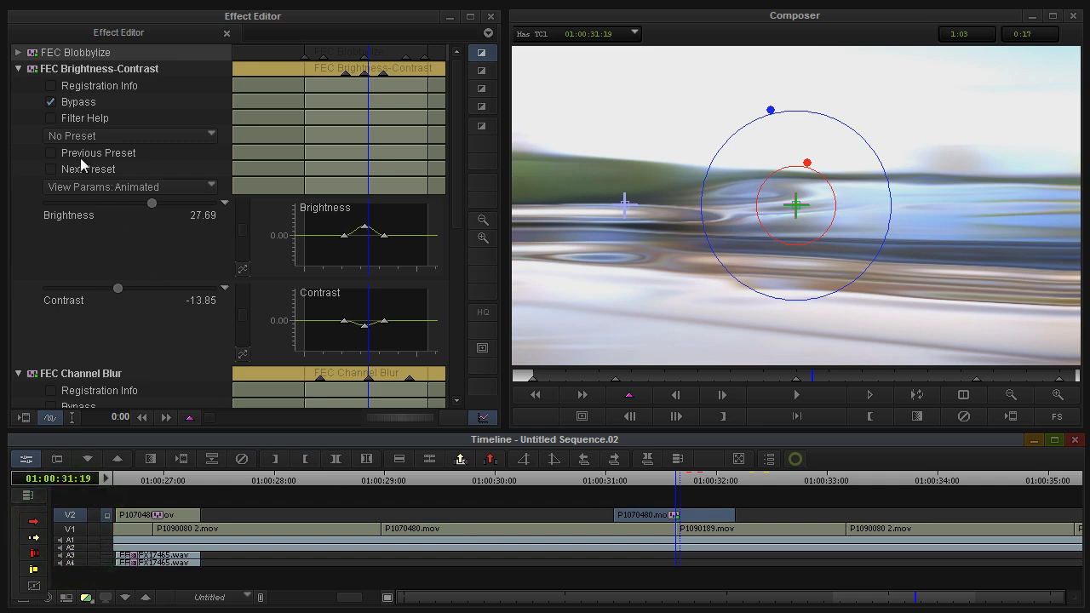
{"action": "left_click", "coordinate": [50, 101]}
{"action": "left_click", "coordinate": [17, 68]}
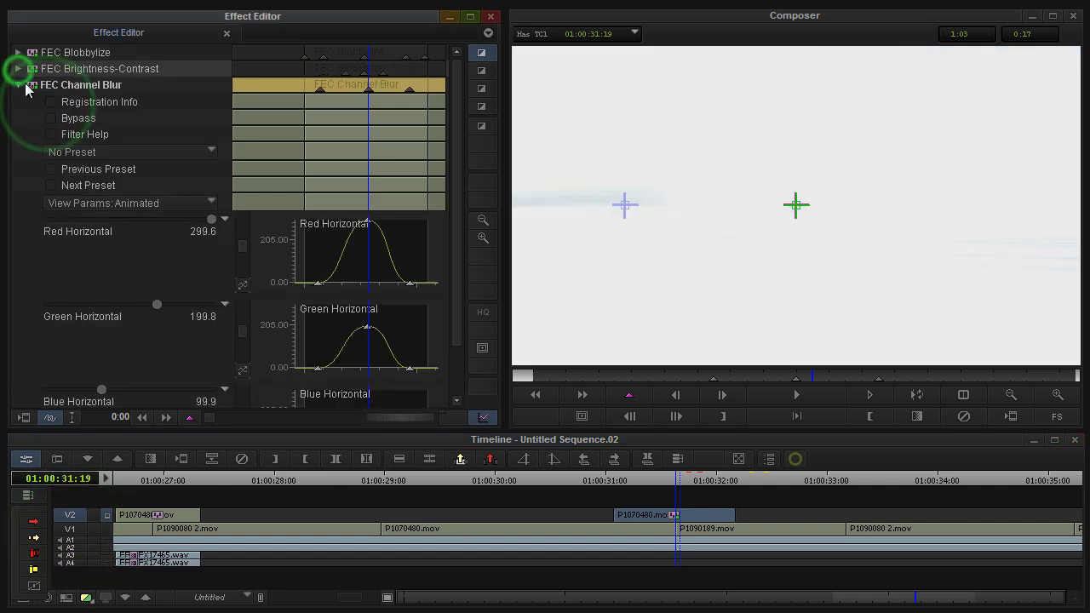
{"action": "left_click", "coordinate": [17, 84]}
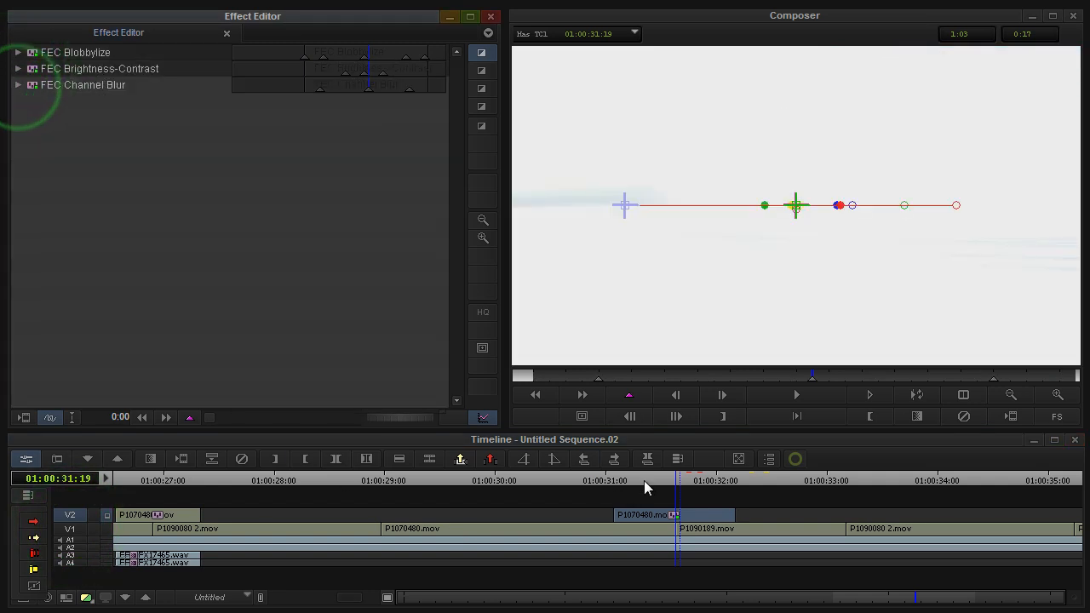
Scrub through the overlay to 01:00:31:15 with all effects active, and close the Effect Editor
{"action": "mouse_move", "coordinate": [711, 375]}
{"action": "left_mouse_down"}
{"action": "mouse_move", "coordinate": [542, 381]}
{"action": "mouse_move", "coordinate": [1017, 389]}
{"action": "mouse_move", "coordinate": [729, 378]}
{"action": "left_mouse_up"}
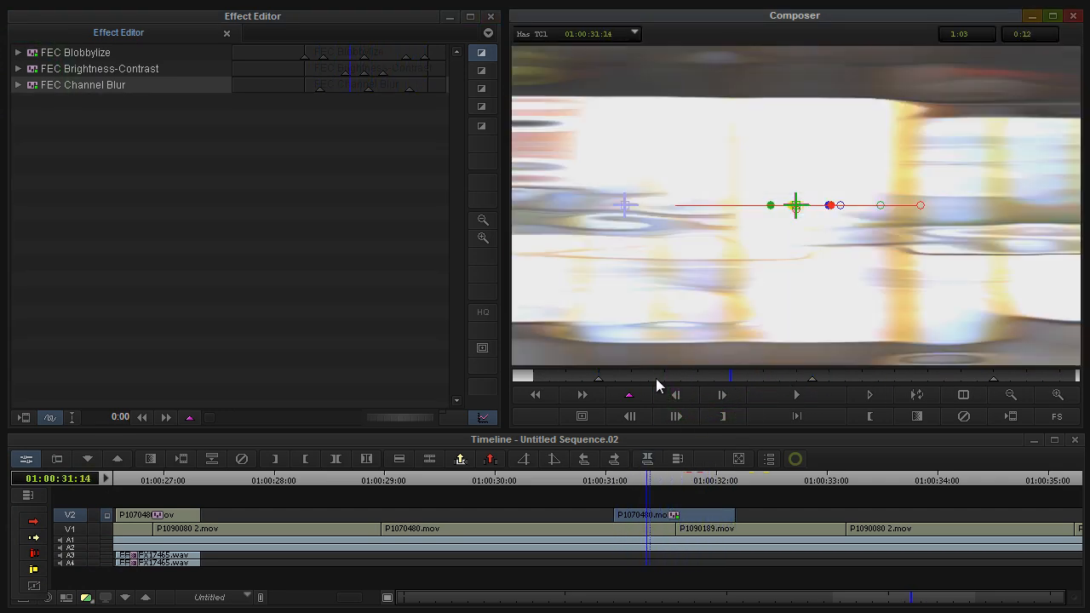
{"action": "left_click_drag", "start_coordinate": [656, 378], "coordinate": [749, 380]}
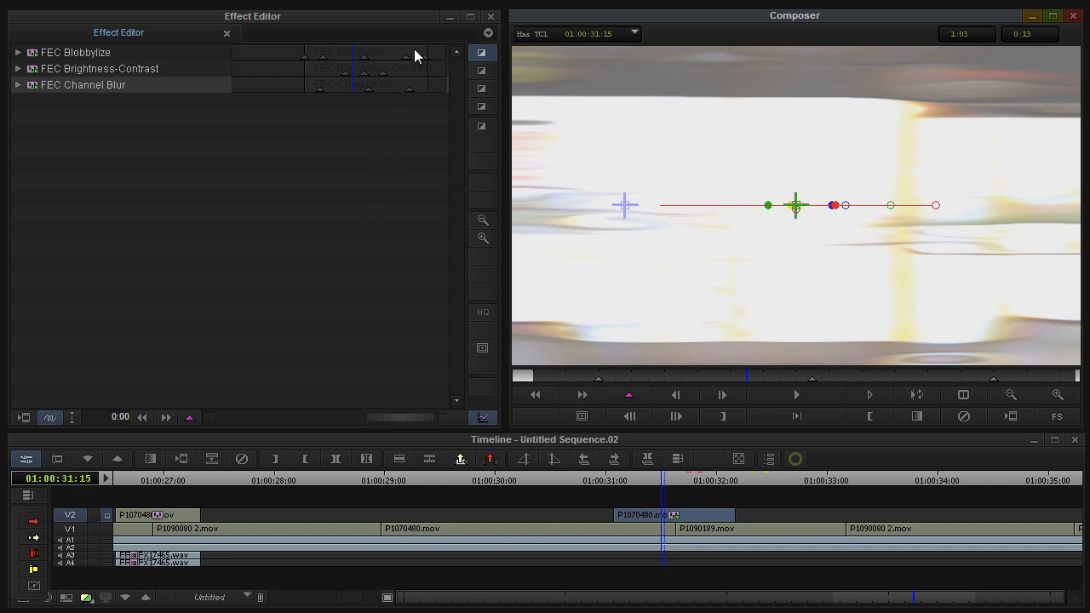
{"action": "left_click", "coordinate": [491, 17]}
Move the playhead to 01:00:34:23 before the cut into P1090227.mov and list the BCC Color & Tone effects
{"action": "left_click_drag", "start_coordinate": [698, 479], "coordinate": [881, 485]}
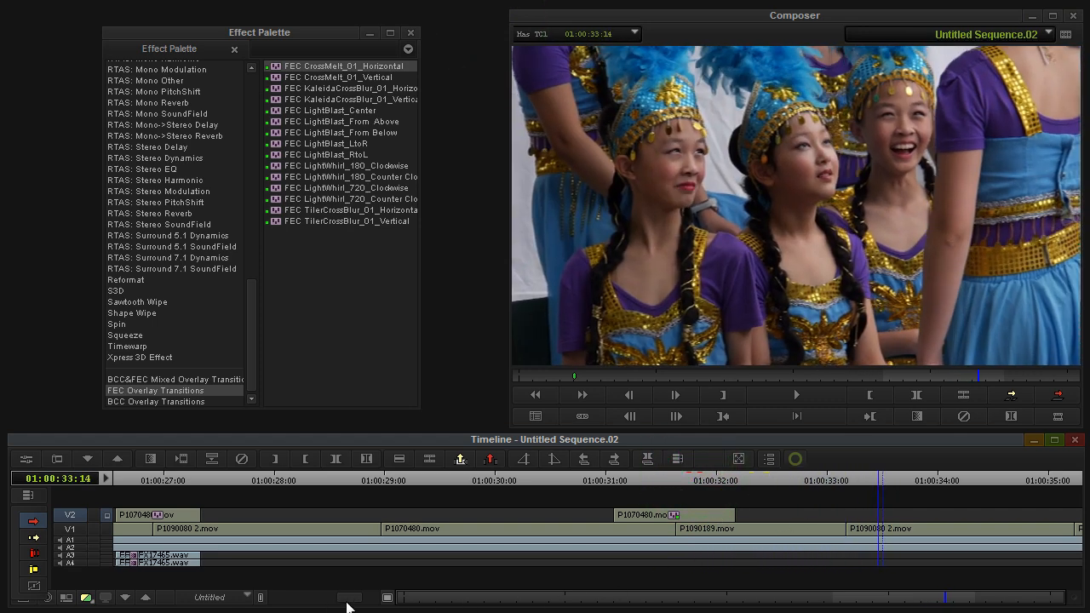
{"action": "left_click_drag", "start_coordinate": [346, 600], "coordinate": [341, 600]}
{"action": "left_click_drag", "start_coordinate": [634, 475], "coordinate": [699, 485]}
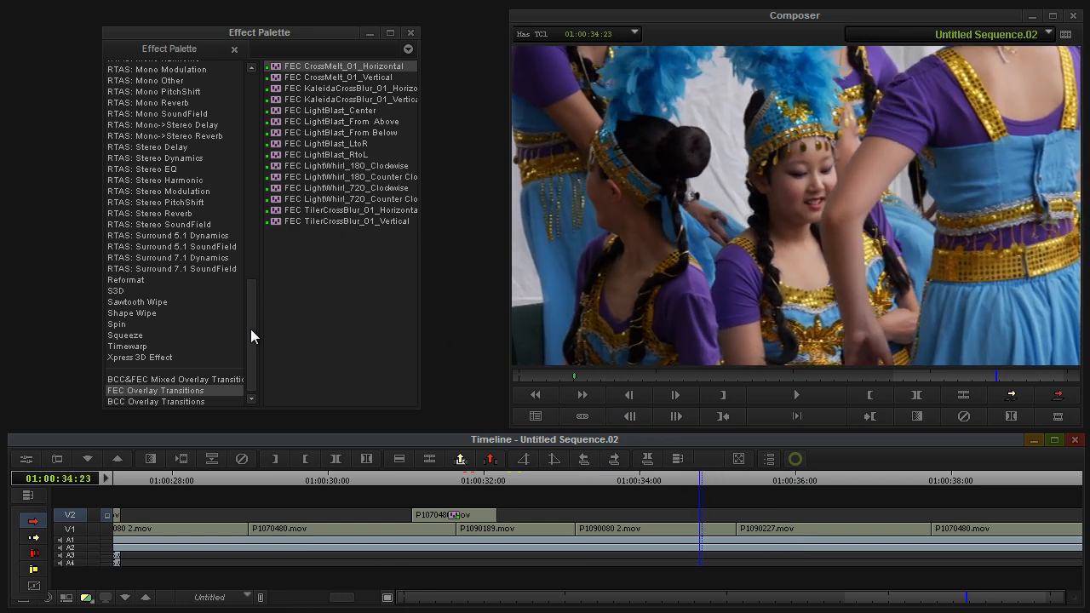
{"action": "left_click_drag", "start_coordinate": [251, 328], "coordinate": [261, 148]}
{"action": "left_click", "coordinate": [176, 109]}
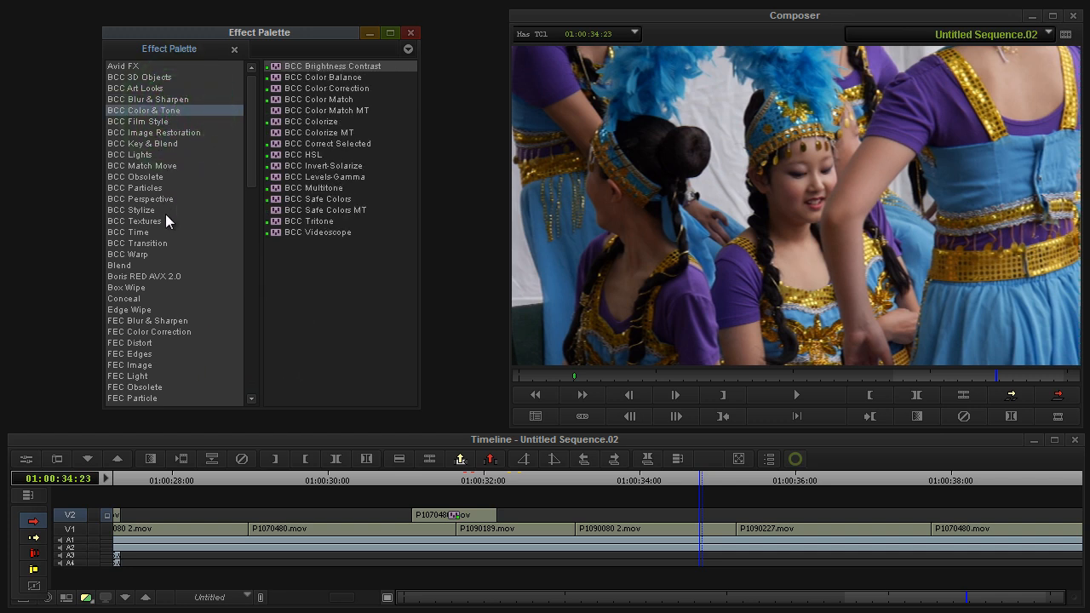
Add edits in the V2 filler on both sides of the cut into P1090227.mov, starting at 01:00:34:22
{"action": "mouse_move", "coordinate": [720, 480]}
{"action": "left_mouse_down"}
{"action": "mouse_move", "coordinate": [670, 478]}
{"action": "mouse_move", "coordinate": [700, 485]}
{"action": "left_mouse_up"}
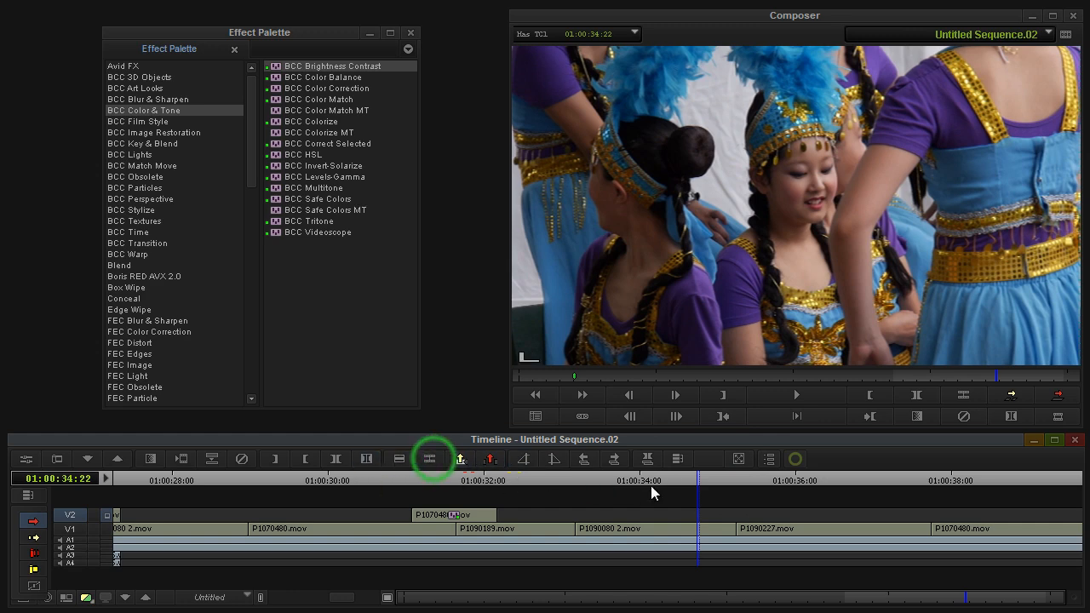
{"action": "left_click_drag", "start_coordinate": [698, 478], "coordinate": [728, 477]}
{"action": "left_click", "coordinate": [425, 457]}
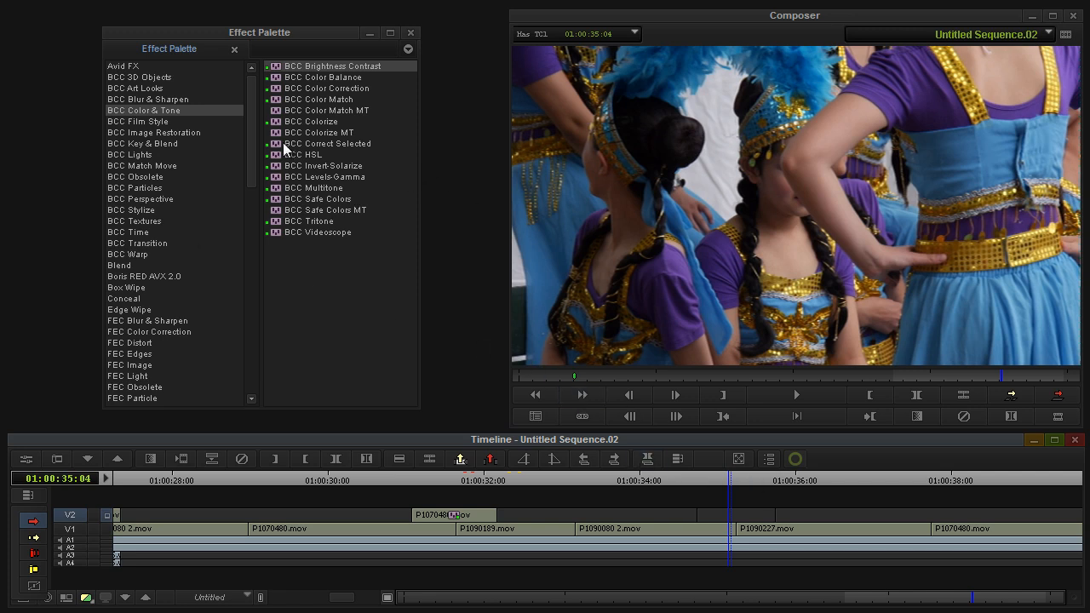
Apply the BCC Damaged TV effect from BCC Stylize to the new V2 filler segment over the cut
{"action": "left_click", "coordinate": [152, 211]}
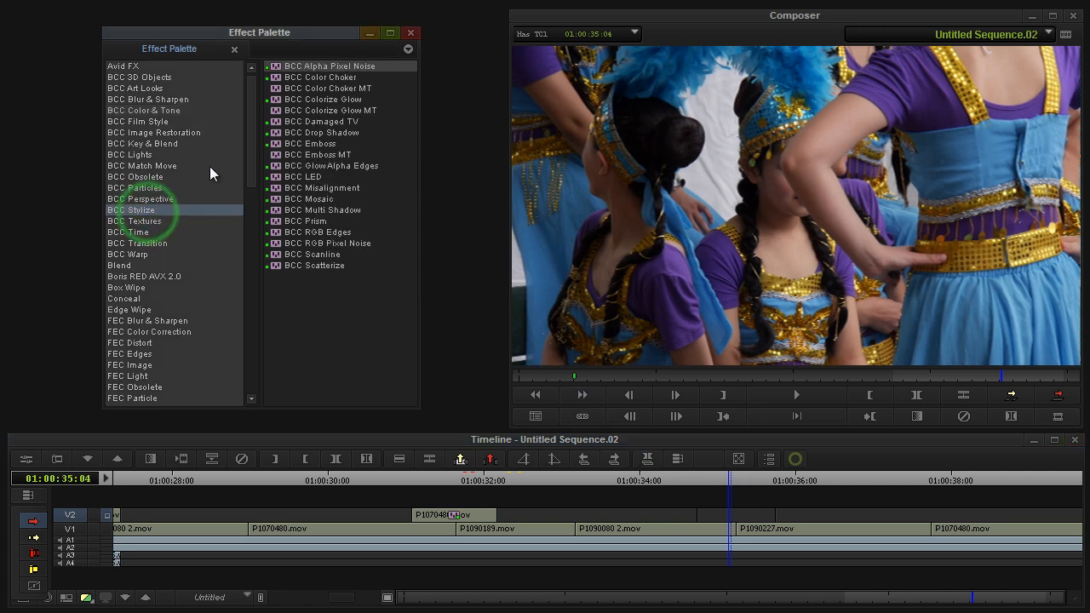
{"action": "left_click", "coordinate": [274, 124]}
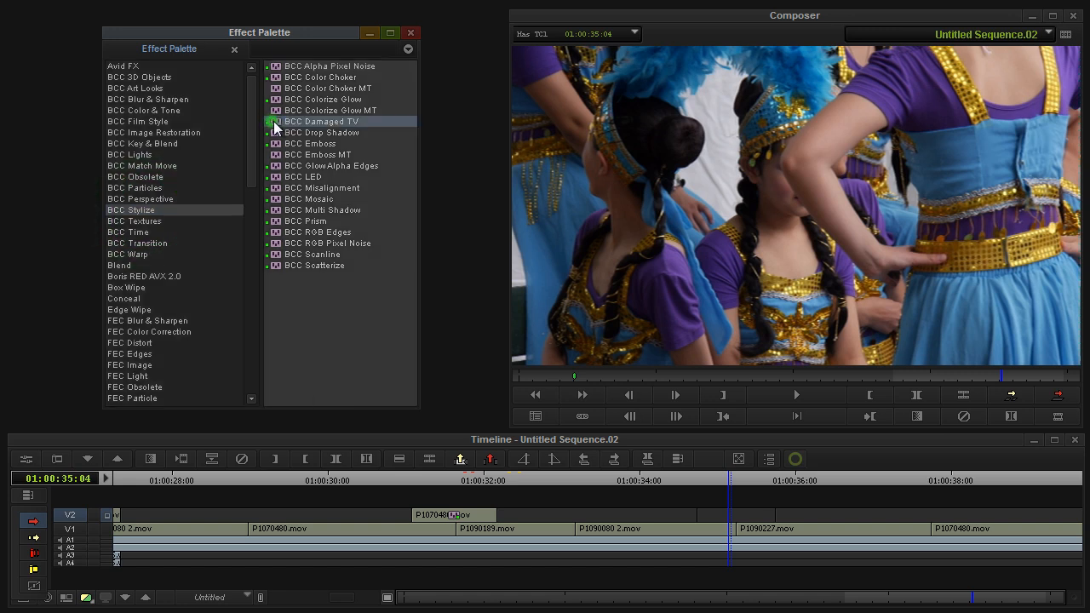
{"action": "left_click_drag", "start_coordinate": [277, 126], "coordinate": [739, 517]}
Preview the BCC Damaged TV effect on both sides of the cut at 01:00:35:08 and 01:00:35:06
{"action": "left_click_drag", "start_coordinate": [719, 479], "coordinate": [739, 492]}
{"action": "left_click", "coordinate": [30, 460]}
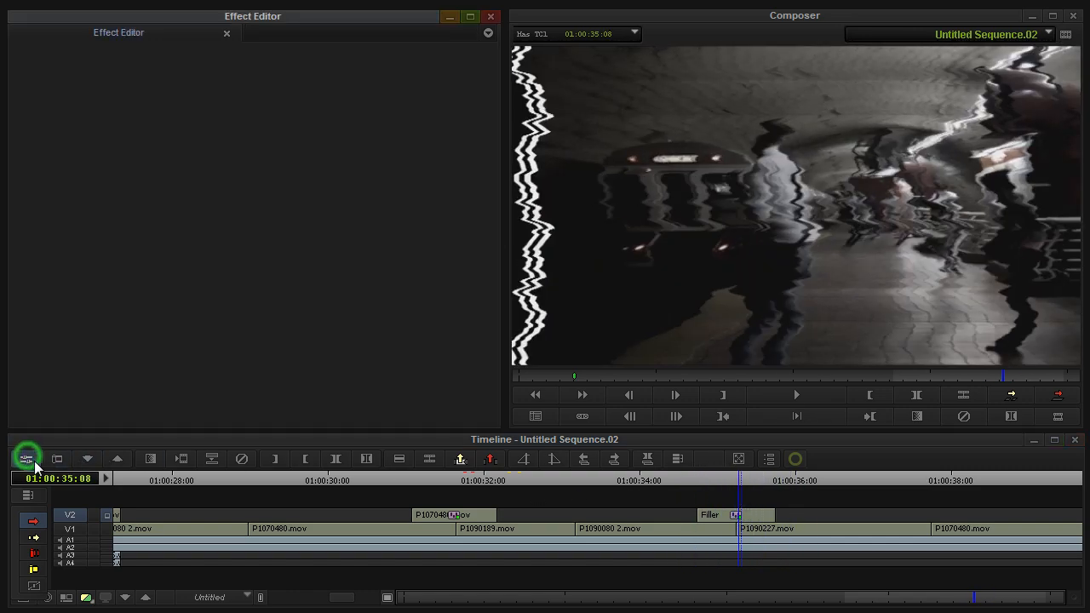
{"action": "left_click", "coordinate": [737, 486]}
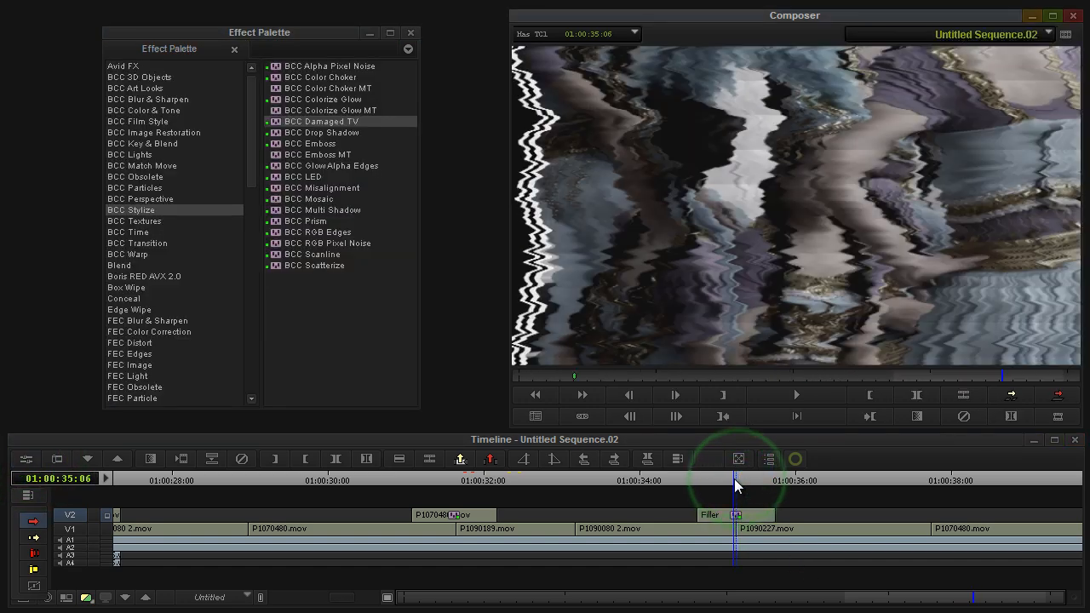
Set the Seed of BCC Damaged TV on the V2 filler segment to about 52.11 and preview the result back to 01:00:35:04
{"action": "left_click_drag", "start_coordinate": [736, 487], "coordinate": [738, 487]}
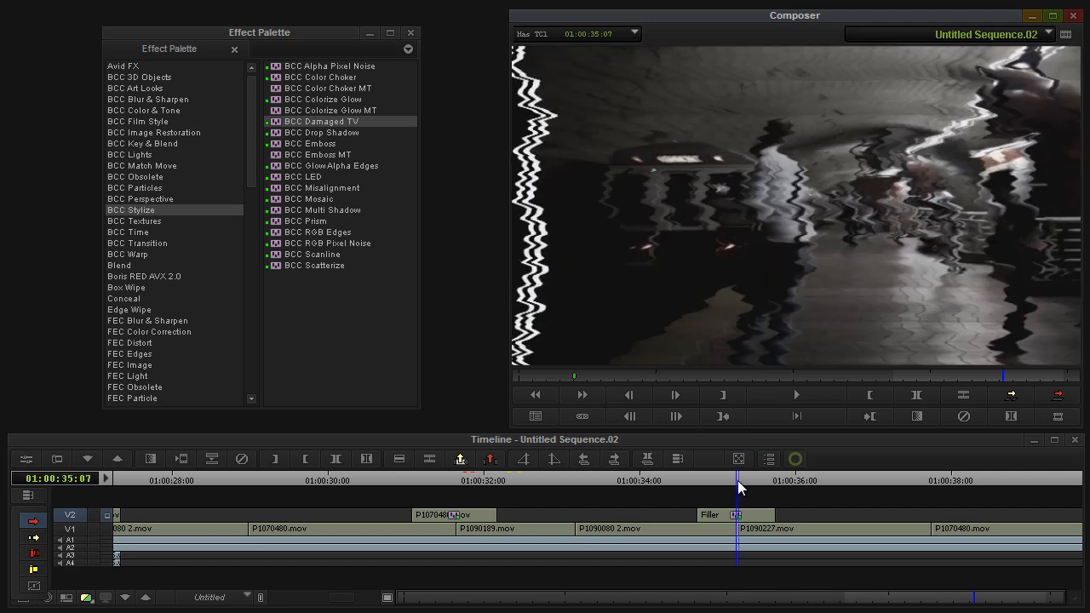
{"action": "left_click", "coordinate": [23, 459]}
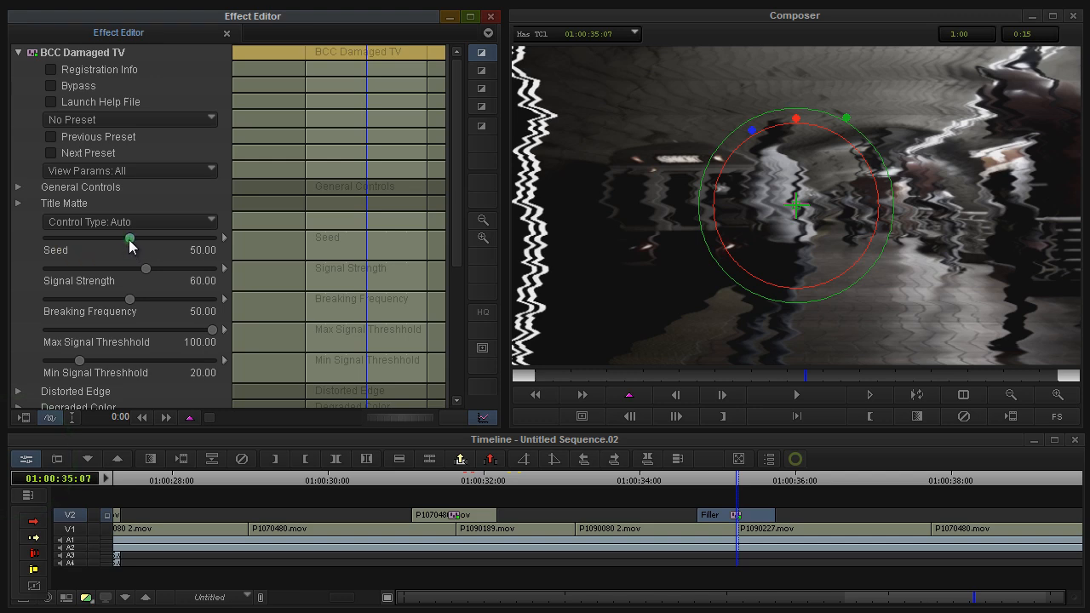
{"action": "left_click_drag", "start_coordinate": [129, 239], "coordinate": [133, 246]}
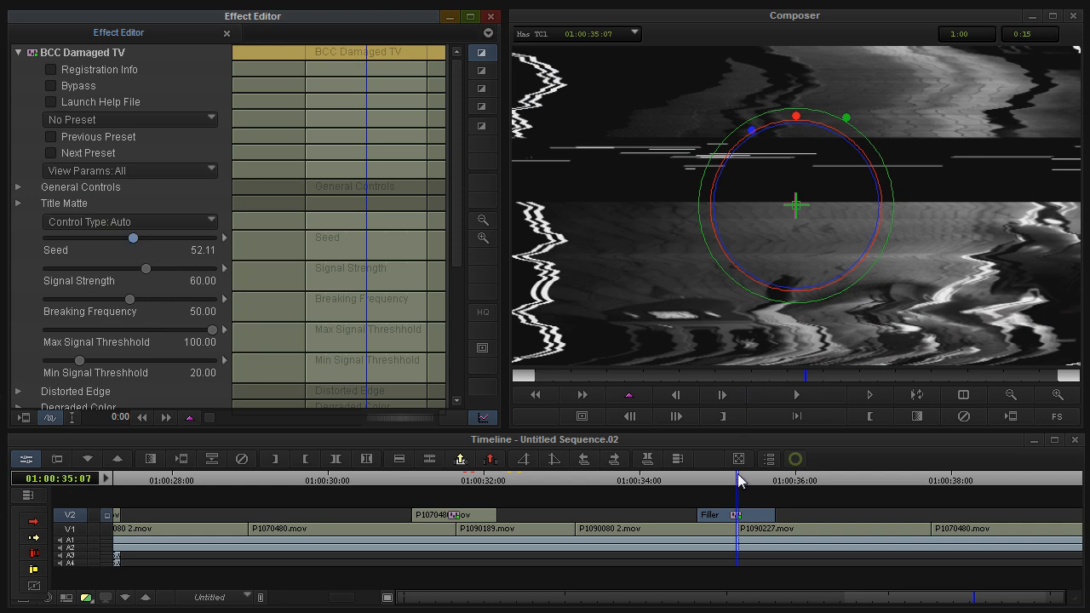
{"action": "left_click_drag", "start_coordinate": [810, 378], "coordinate": [749, 390]}
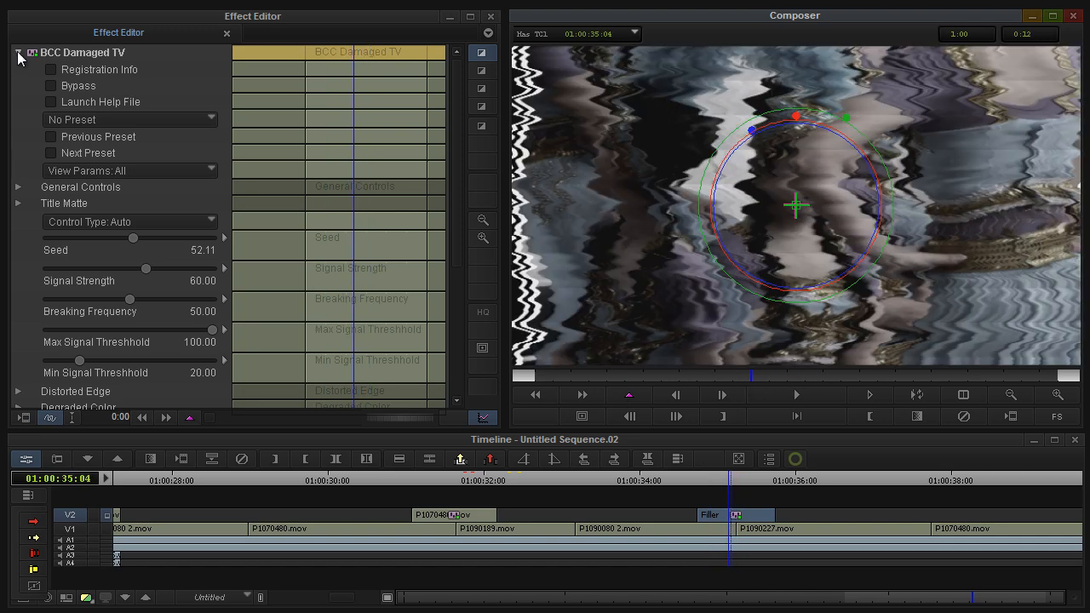
Add BCC Prism from BCC Stylize on top of BCC Damaged TV on the V2 filler segment over the cut
{"action": "left_click", "coordinate": [18, 53]}
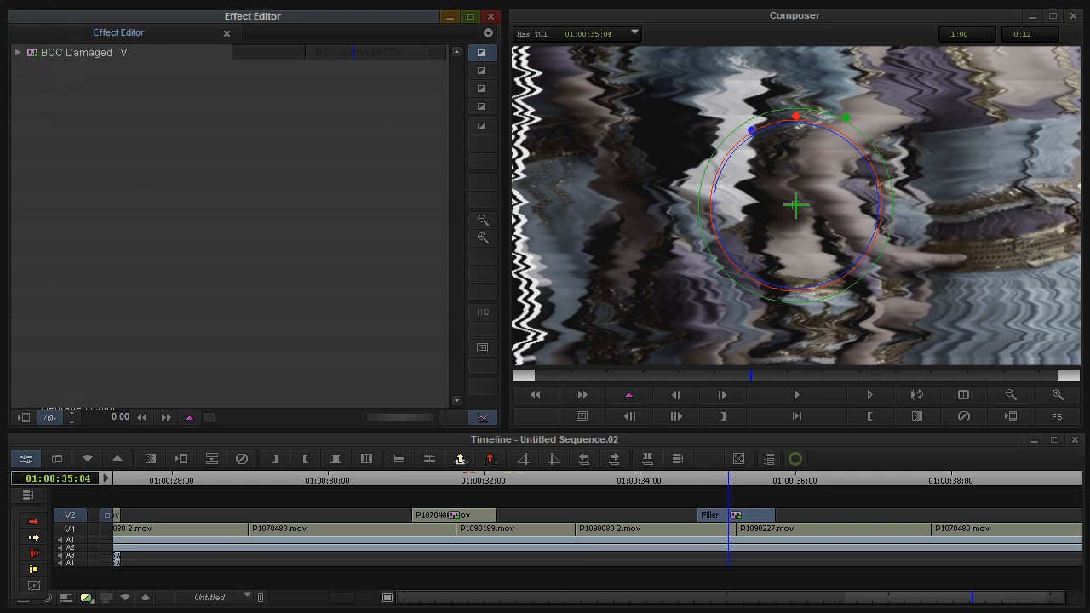
{"action": "left_click_drag", "start_coordinate": [284, 16], "coordinate": [291, 206]}
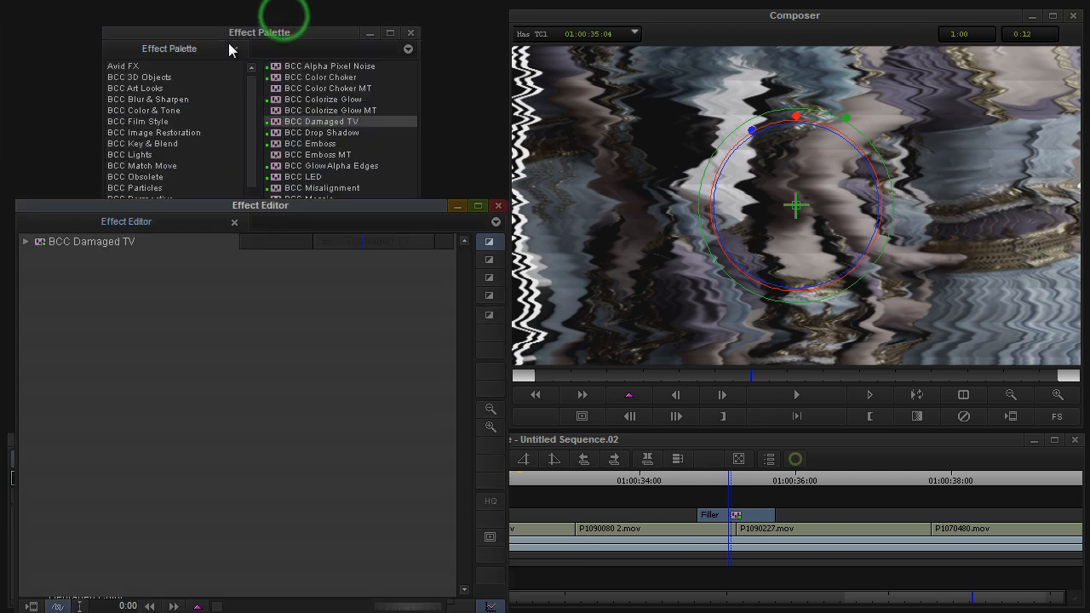
{"action": "left_click", "coordinate": [238, 26]}
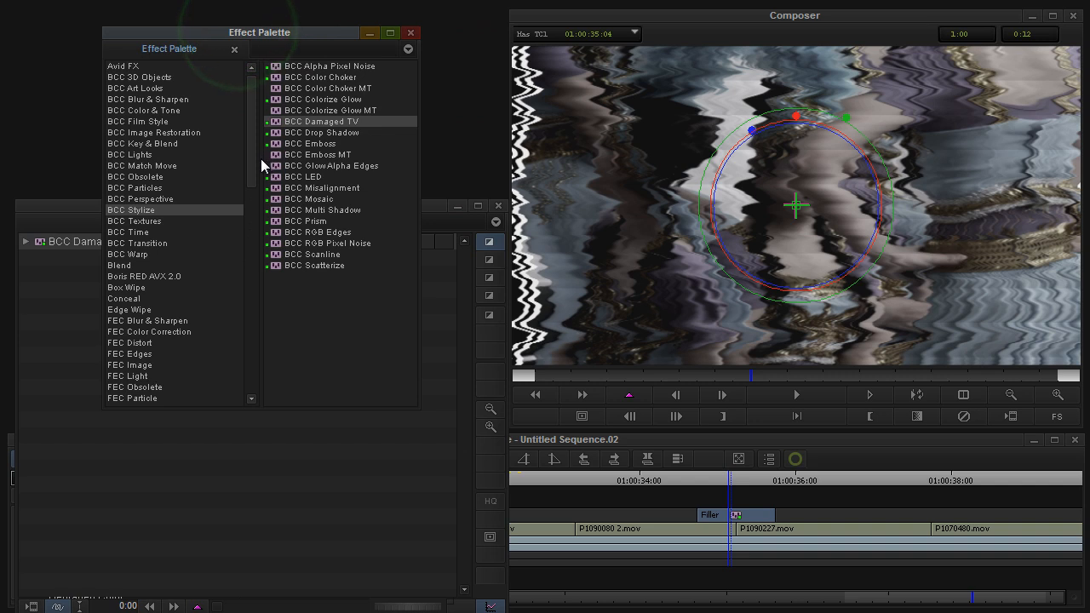
{"action": "left_click", "coordinate": [274, 225]}
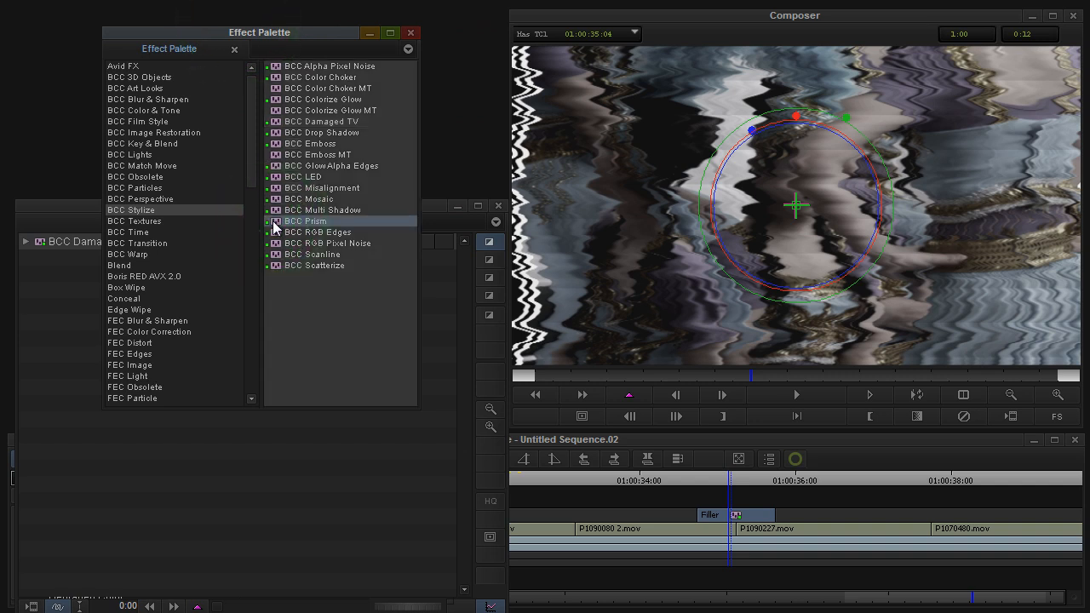
{"action": "left_click_drag", "start_coordinate": [568, 390], "coordinate": [743, 521]}
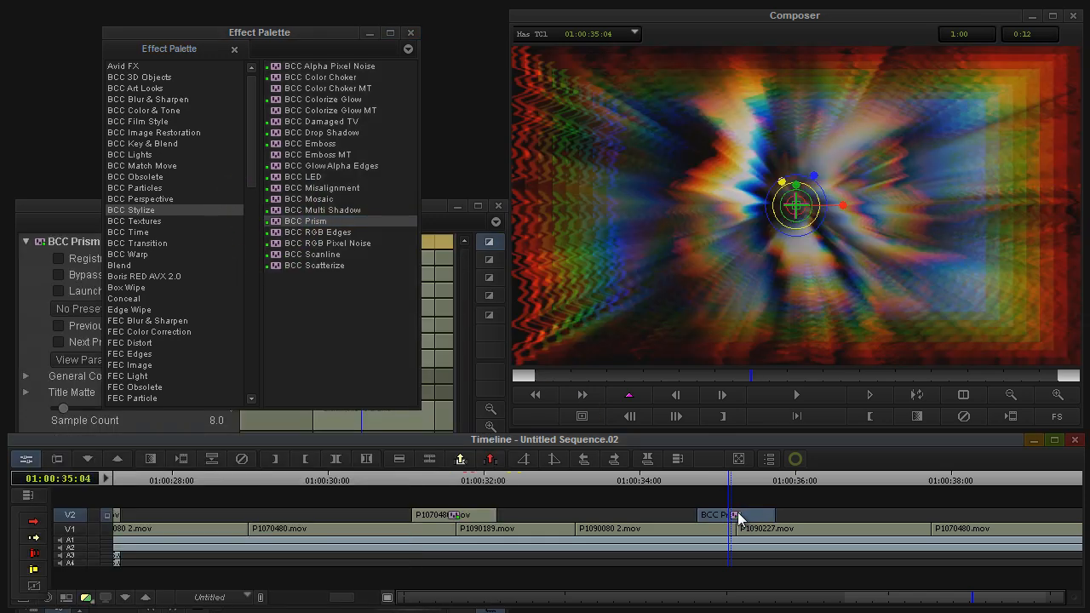
{"action": "left_click_drag", "start_coordinate": [74, 209], "coordinate": [66, 15]}
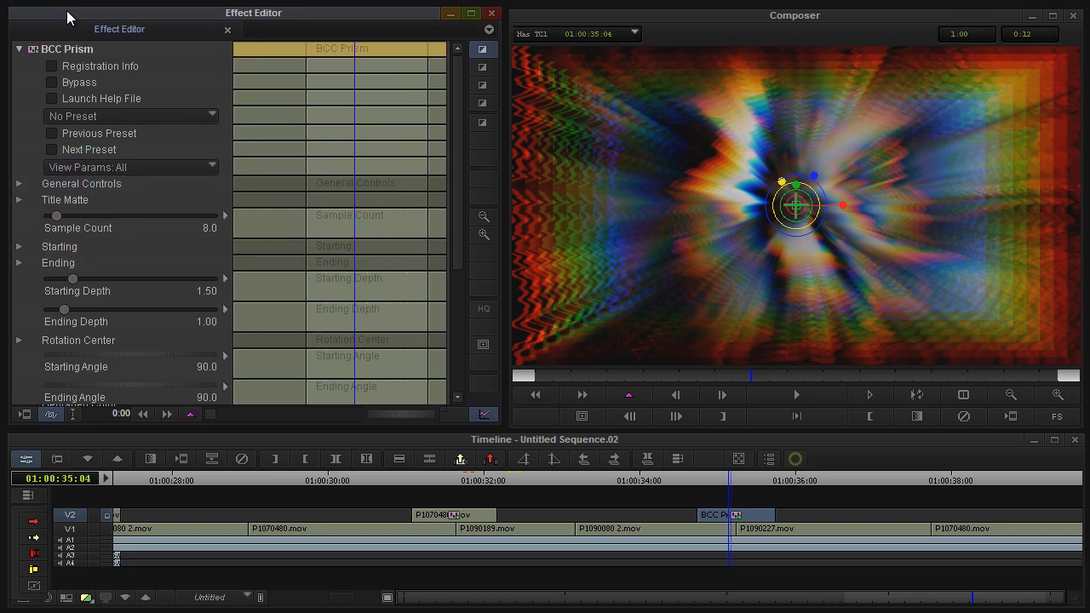
Set the BCC Prism Sample Count to 3 and its Starting Depth to 1
{"action": "left_click", "coordinate": [18, 49]}
{"action": "left_click", "coordinate": [18, 49]}
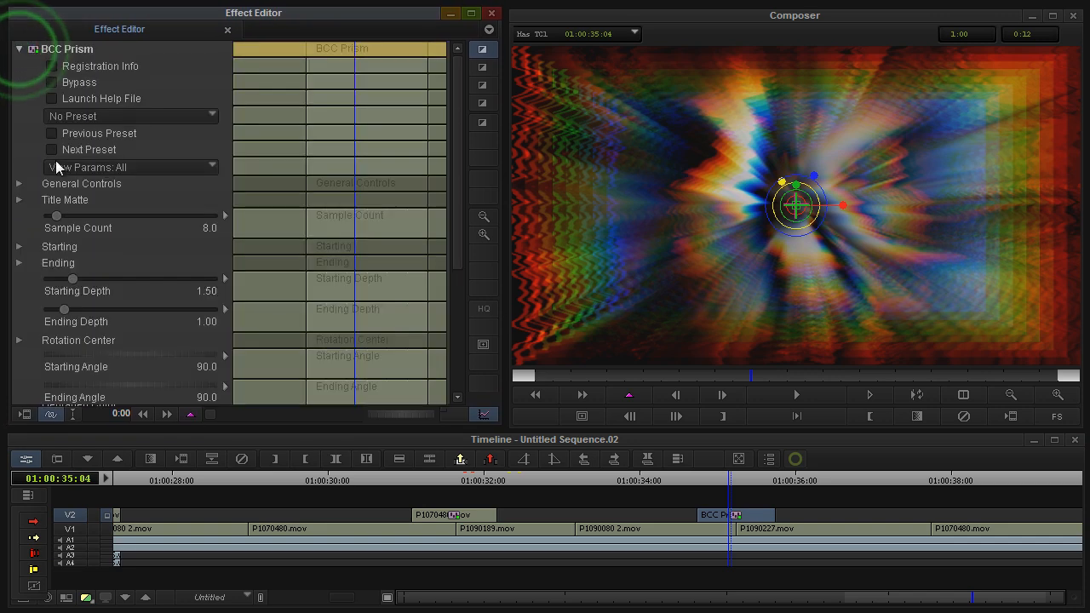
{"action": "left_click_drag", "start_coordinate": [56, 215], "coordinate": [34, 219]}
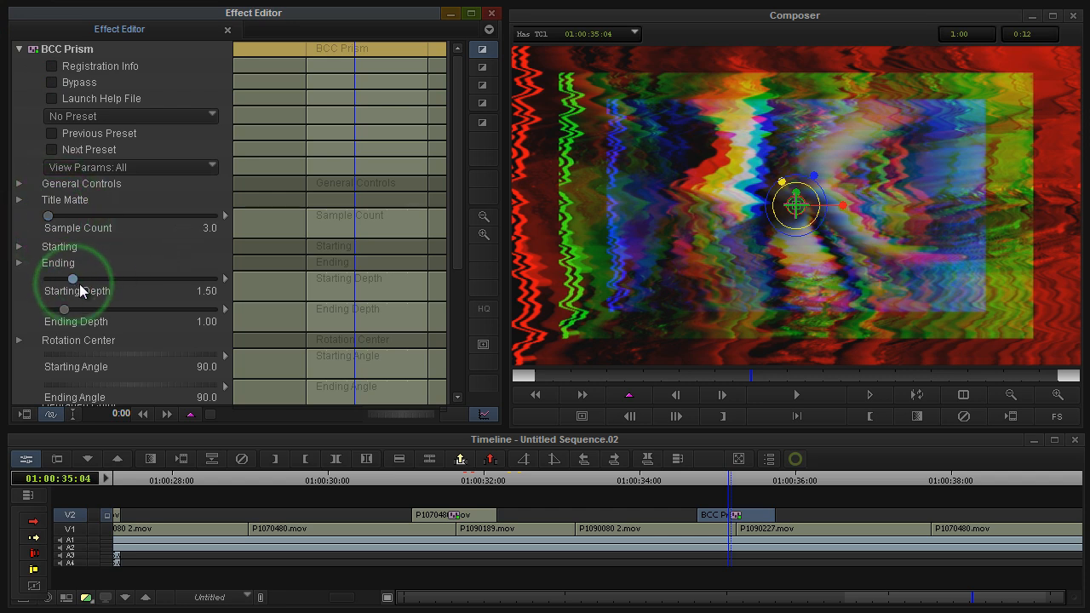
{"action": "type", "text": "1"}
{"action": "key", "text": "Return"}
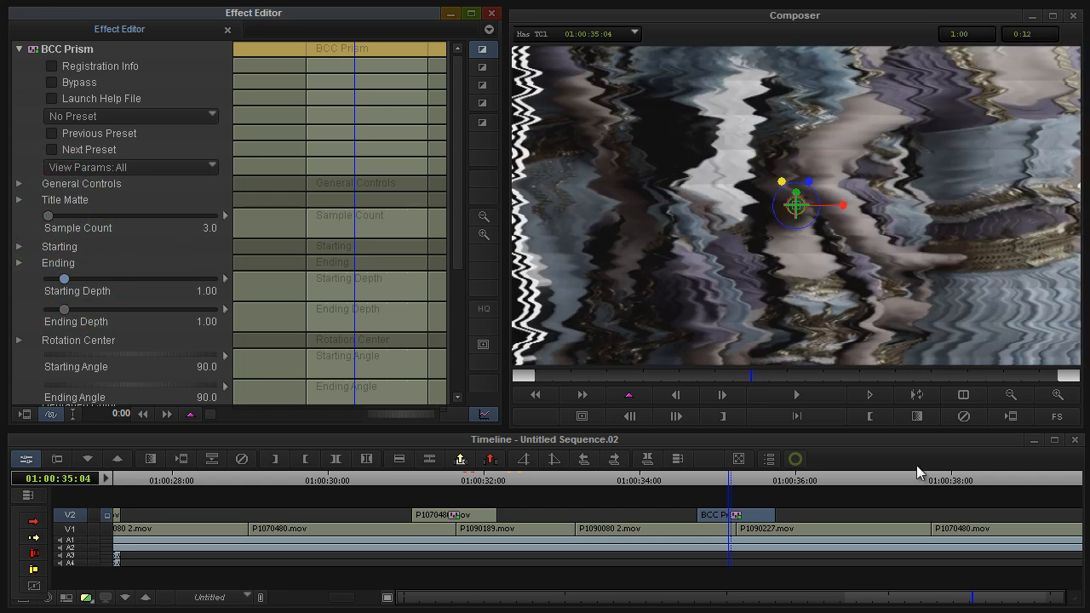
Open the Starting Depth graph of BCC Prism and add a keyframe at 01:00:35:04
{"action": "left_click_drag", "start_coordinate": [722, 375], "coordinate": [330, 302]}
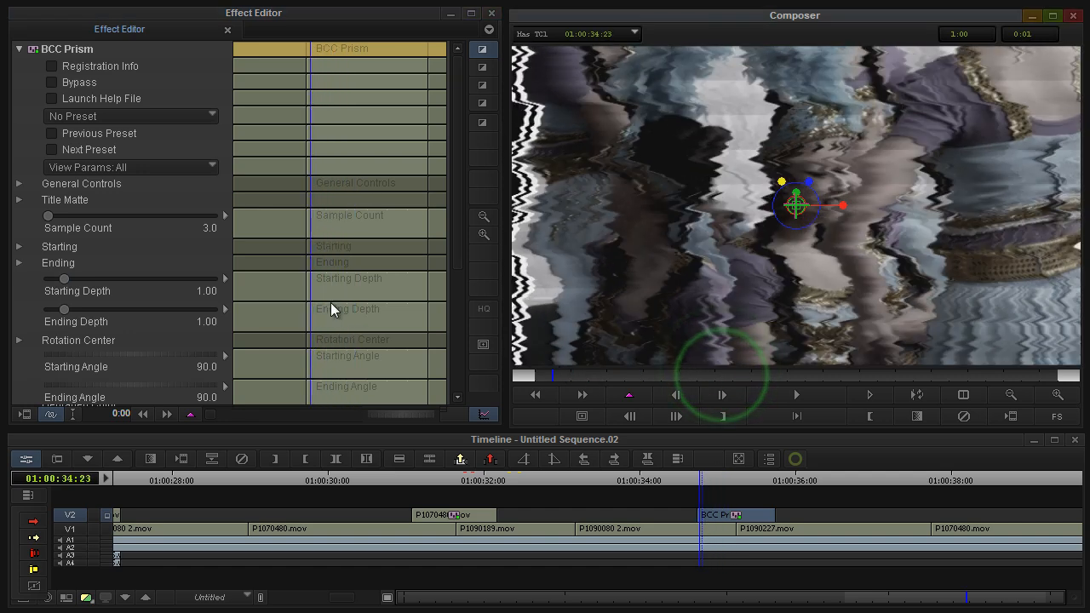
{"action": "left_click", "coordinate": [223, 283]}
{"action": "left_click", "coordinate": [536, 374]}
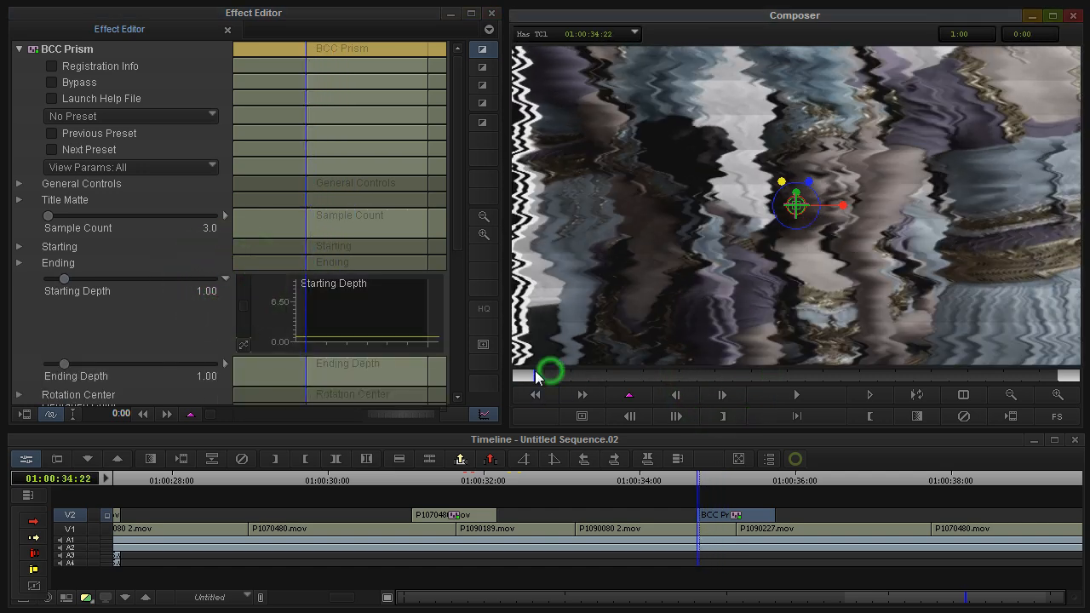
{"action": "left_click_drag", "start_coordinate": [537, 374], "coordinate": [760, 388]}
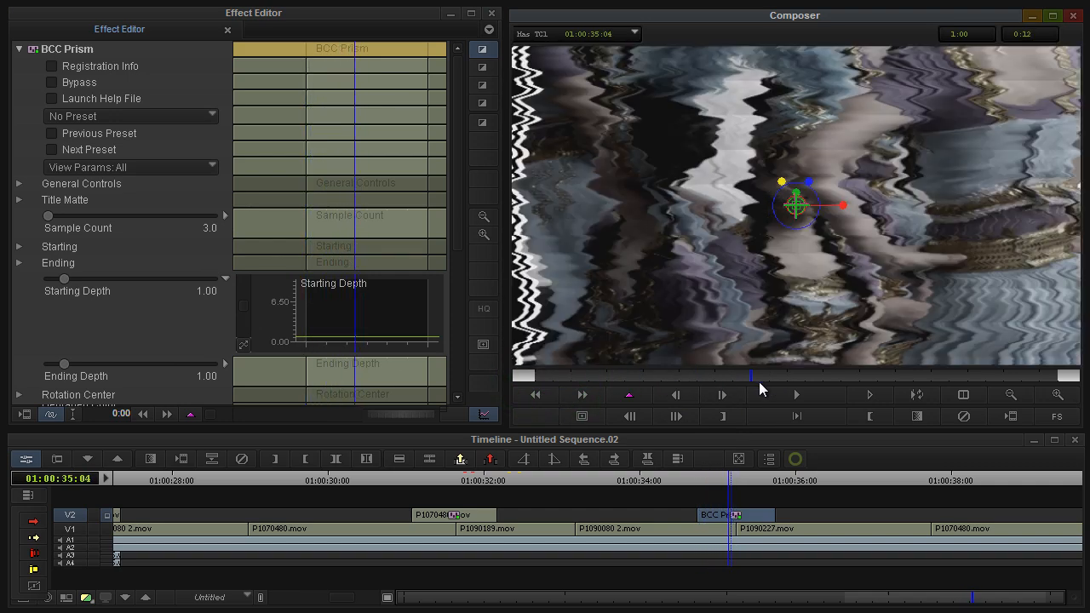
{"action": "right_click", "coordinate": [360, 342]}
{"action": "left_click", "coordinate": [380, 346]}
Add a Starting Depth keyframe of 0.79 at 01:00:35:09 and scale the graph to fit the curve
{"action": "left_click", "coordinate": [361, 174]}
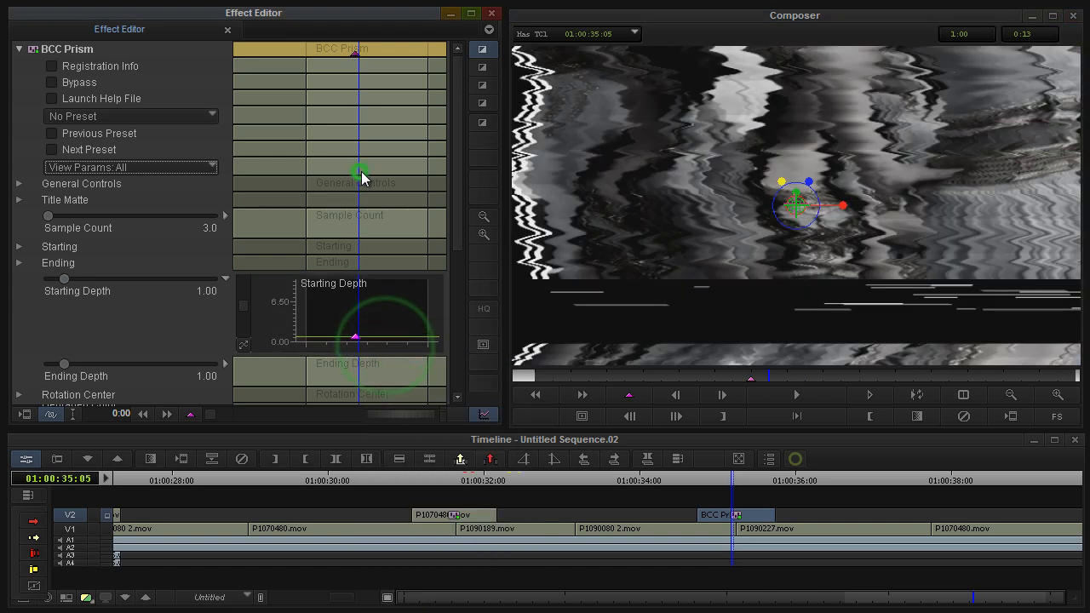
{"action": "left_click", "coordinate": [375, 180]}
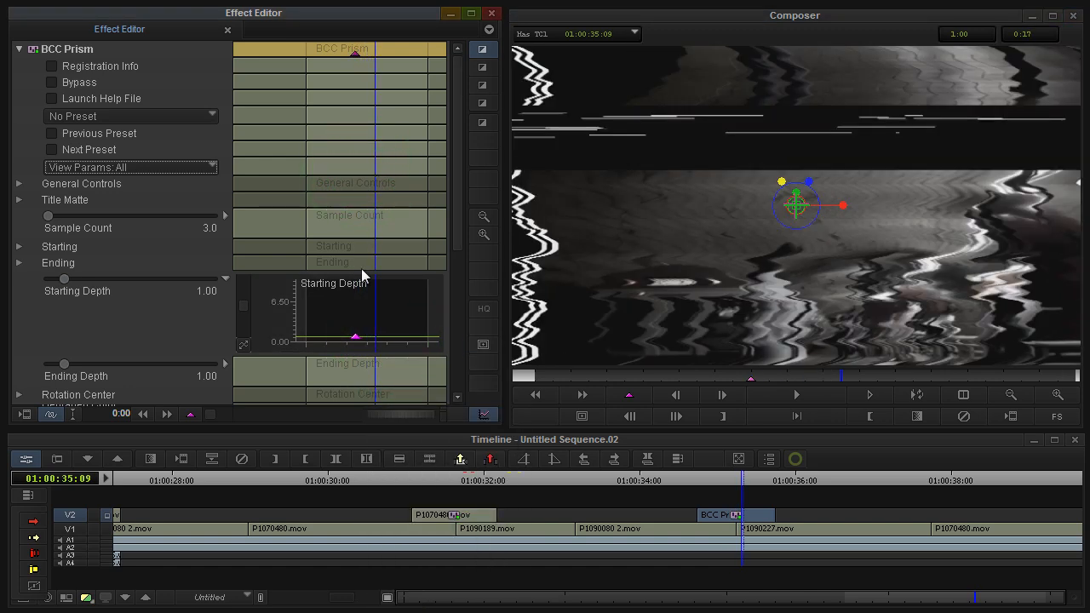
{"action": "right_click", "coordinate": [375, 343]}
{"action": "left_click", "coordinate": [391, 344]}
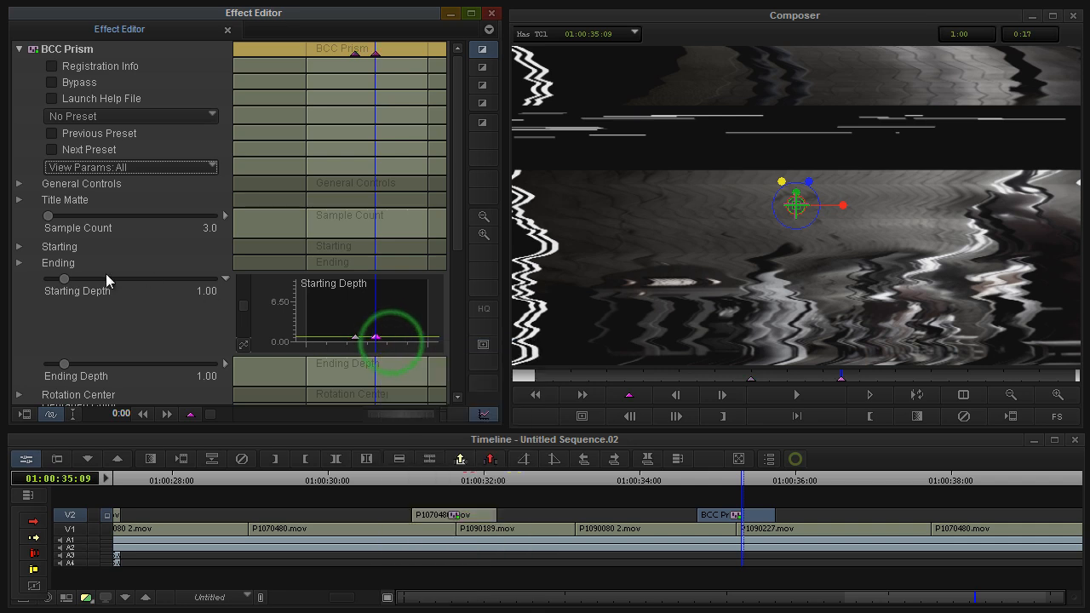
{"action": "left_click_drag", "start_coordinate": [67, 279], "coordinate": [67, 286]}
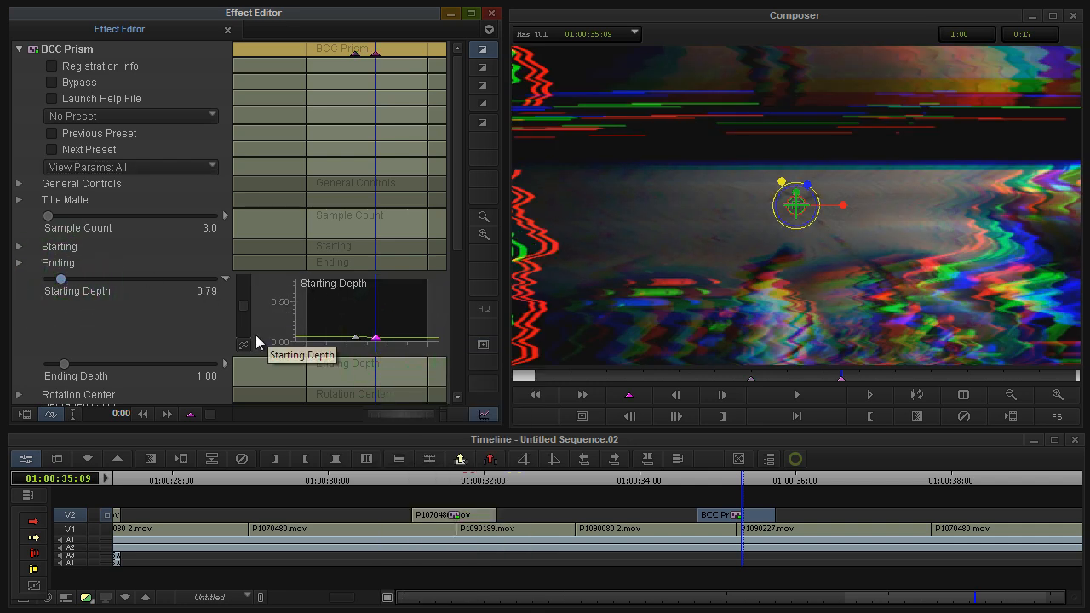
{"action": "left_click", "coordinate": [243, 345]}
Add a Starting Depth keyframe at 01:00:35:14 and set its value to 1
{"action": "left_click_drag", "start_coordinate": [381, 244], "coordinate": [396, 251]}
{"action": "right_click", "coordinate": [396, 349]}
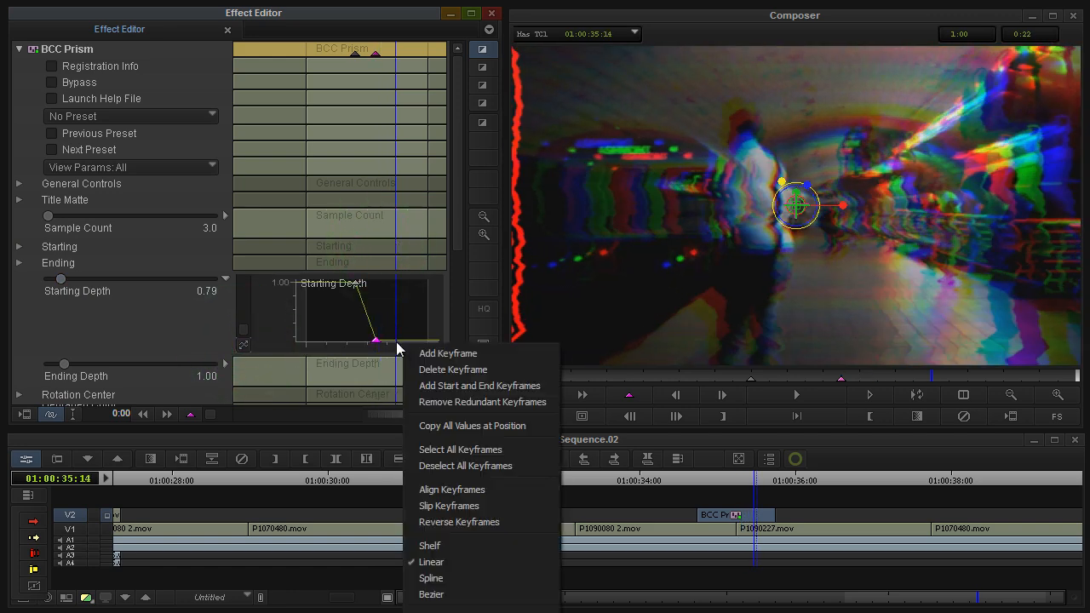
{"action": "left_click", "coordinate": [414, 352]}
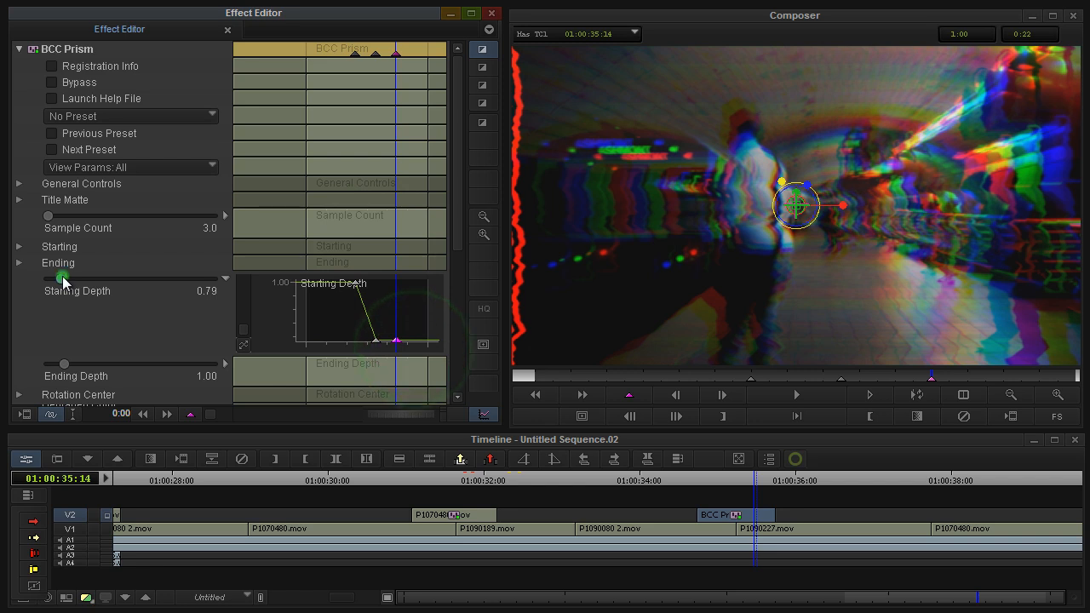
{"action": "left_click_drag", "start_coordinate": [62, 277], "coordinate": [44, 279]}
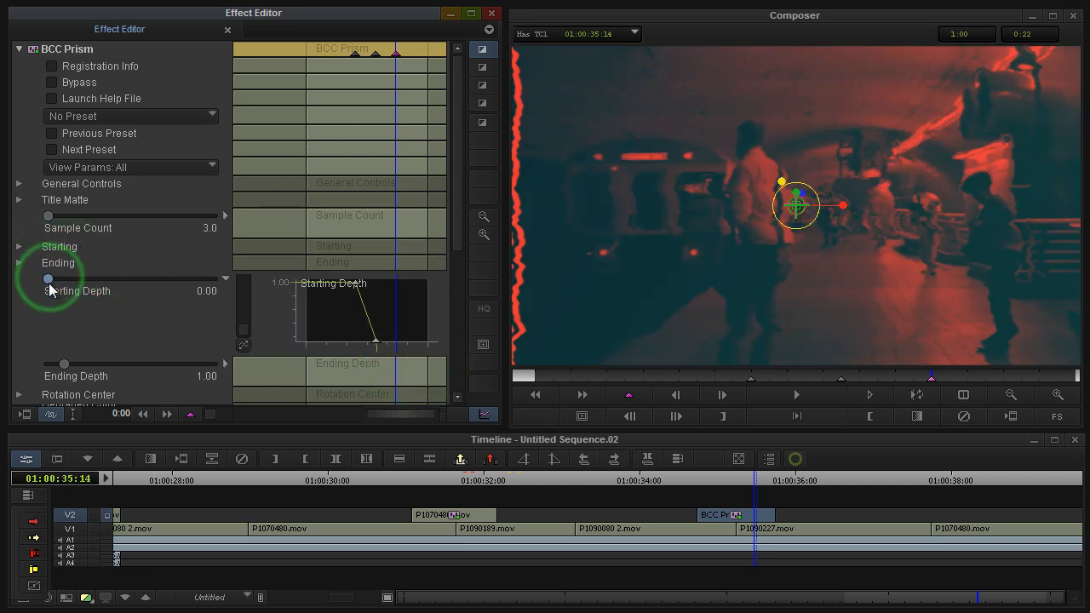
{"action": "type", "text": "1"}
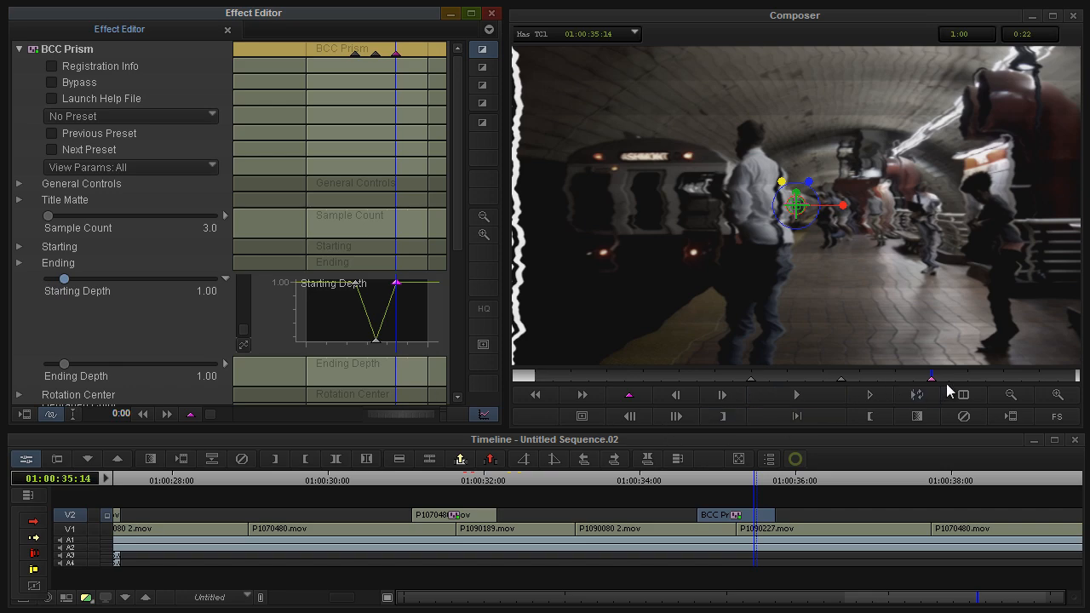
Collapse the BCC Prism parameters and expand the V2 filler segment's nested effect tracks down to the layer inside BCC Damaged TV
{"action": "left_click_drag", "start_coordinate": [946, 383], "coordinate": [624, 379]}
{"action": "left_click", "coordinate": [18, 49]}
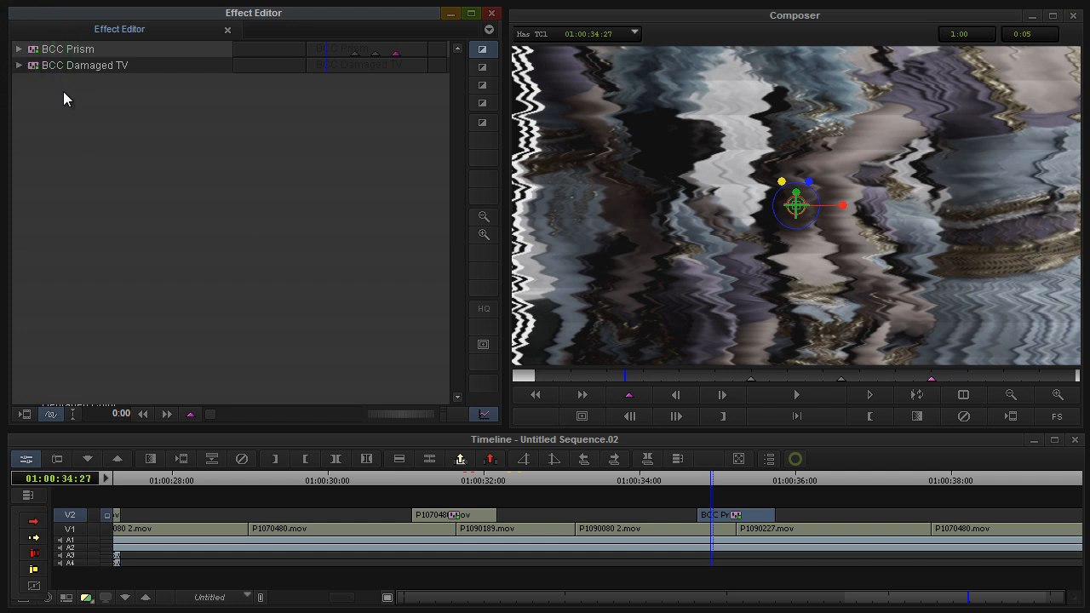
{"action": "double_click", "coordinate": [739, 517]}
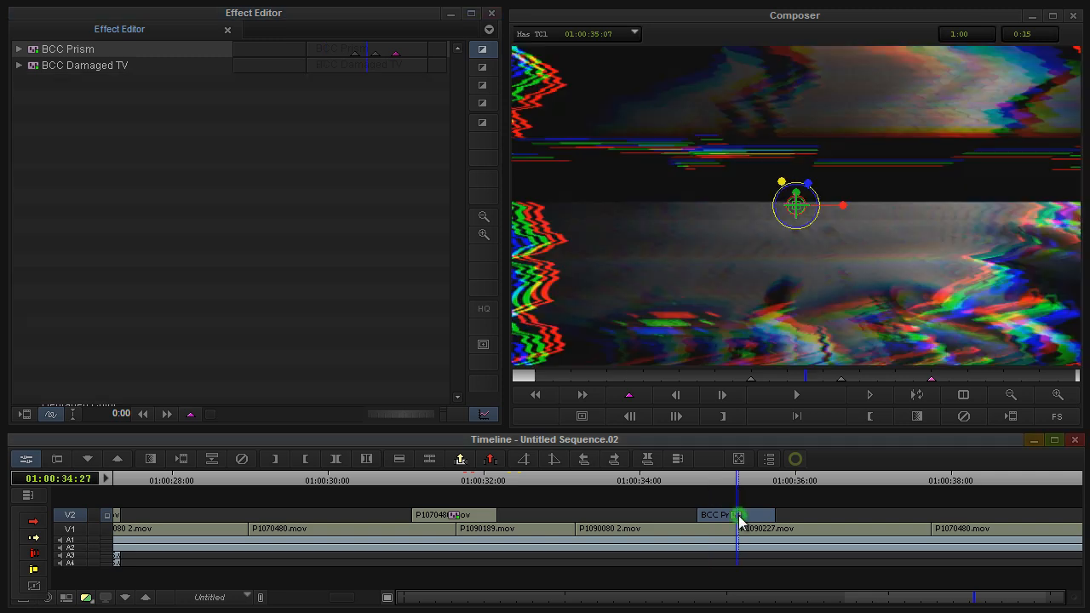
{"action": "double_click", "coordinate": [733, 499]}
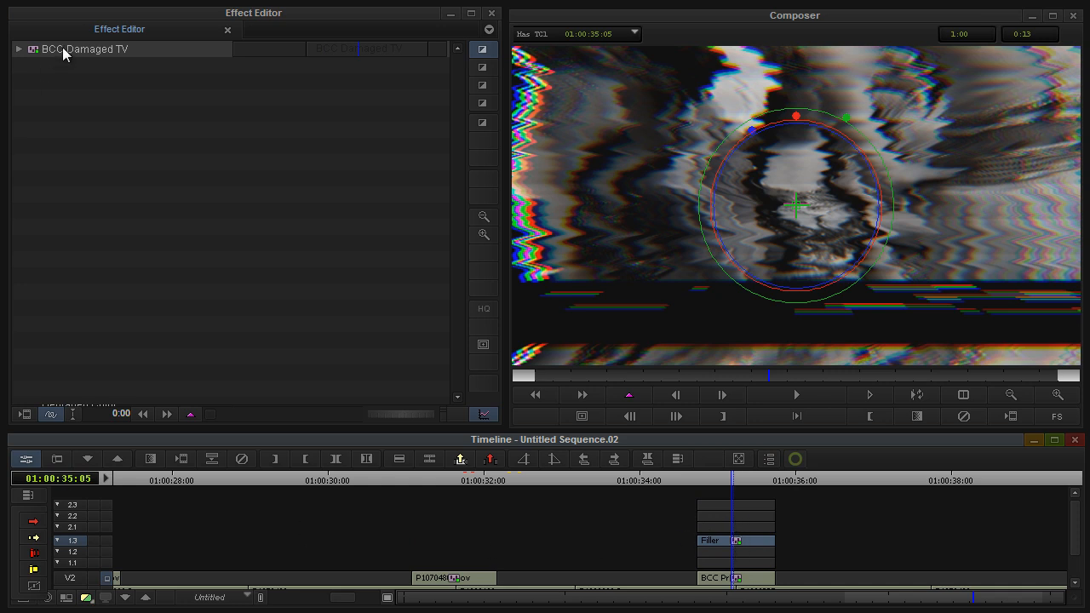
Apply BCC Brightness Contrast from BCC Color & Tone to the innermost nested filler on track 2.3 and close the nest
{"action": "left_click_drag", "start_coordinate": [89, 14], "coordinate": [96, 211]}
{"action": "left_click", "coordinate": [155, 34]}
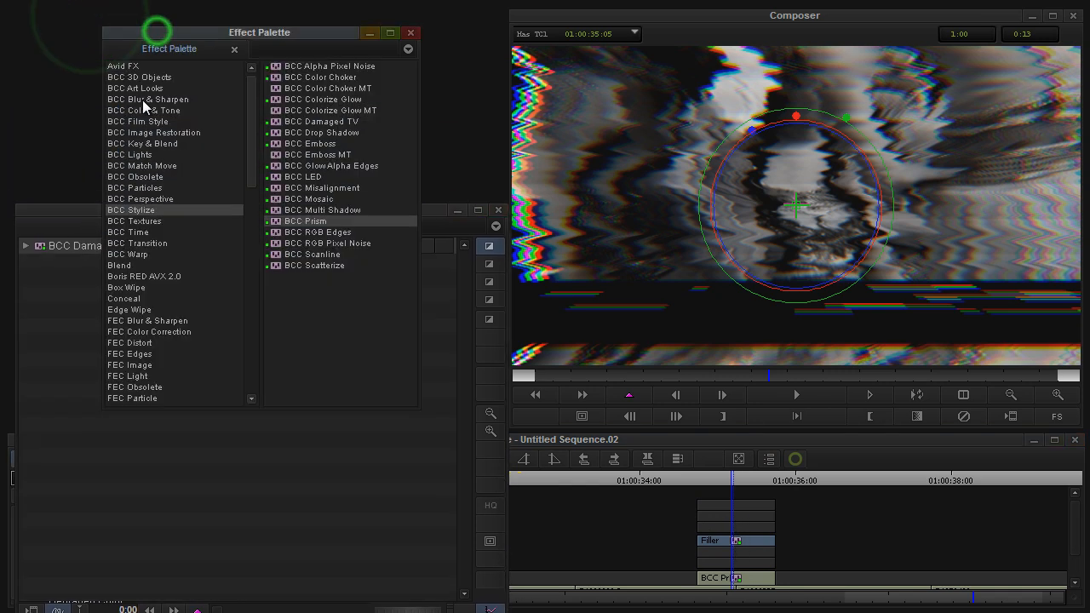
{"action": "left_click", "coordinate": [145, 110]}
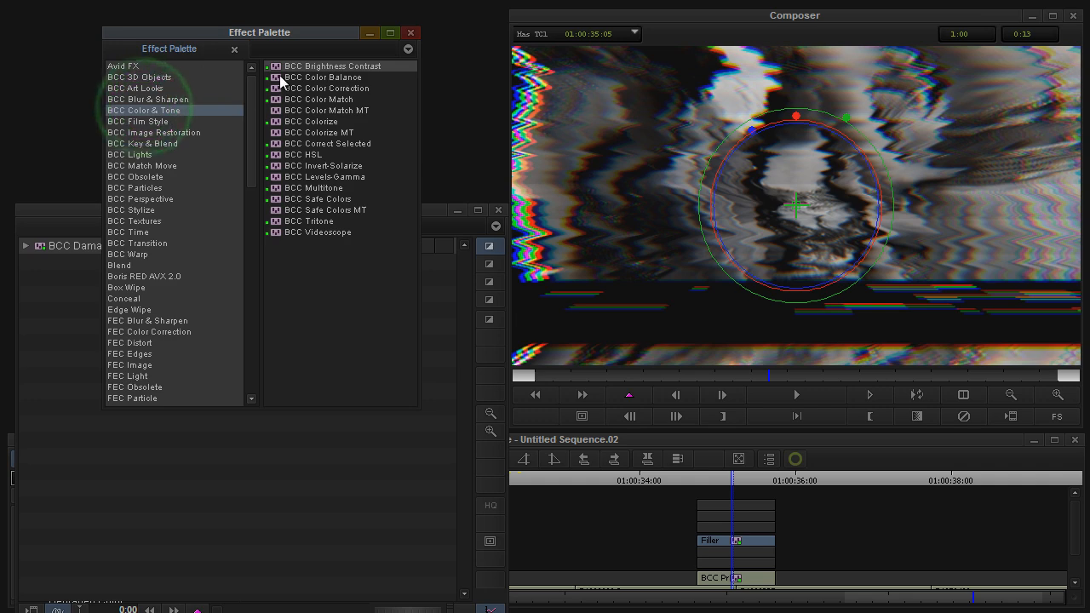
{"action": "left_click_drag", "start_coordinate": [275, 67], "coordinate": [728, 507]}
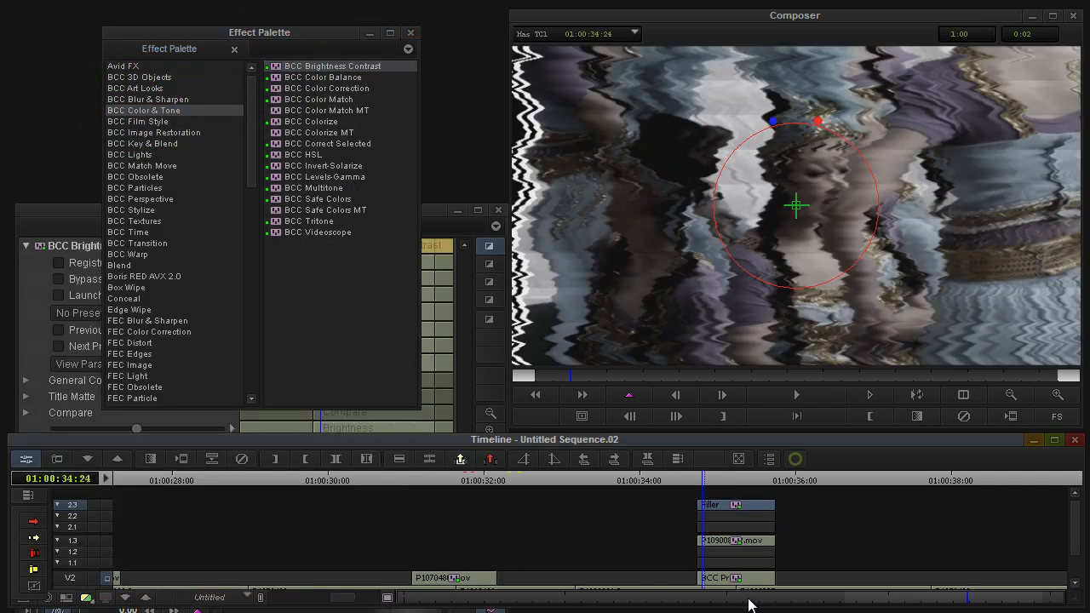
{"action": "left_click", "coordinate": [739, 584]}
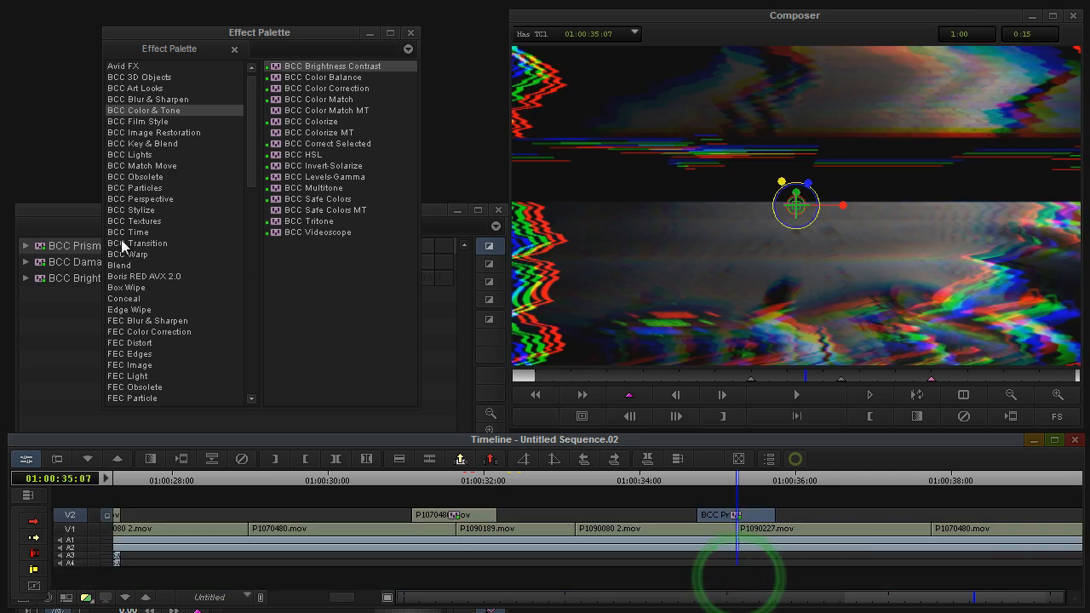
Expand the BCC Brightness Contrast parameters and add a Brightness keyframe at the effect's start, 01:00:34:22
{"action": "left_click_drag", "start_coordinate": [60, 211], "coordinate": [57, 10]}
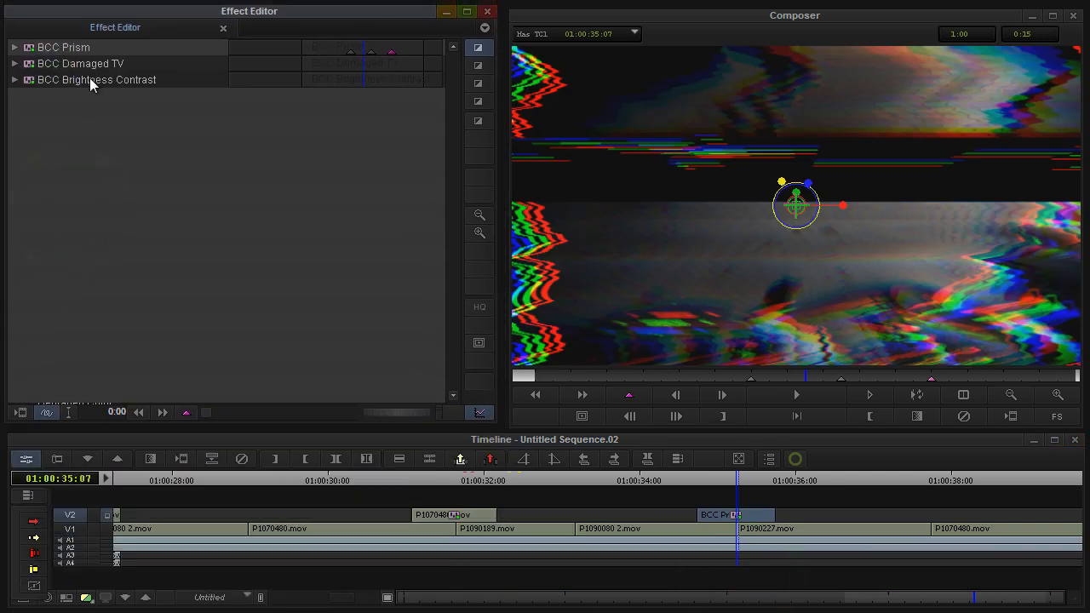
{"action": "left_click", "coordinate": [14, 80]}
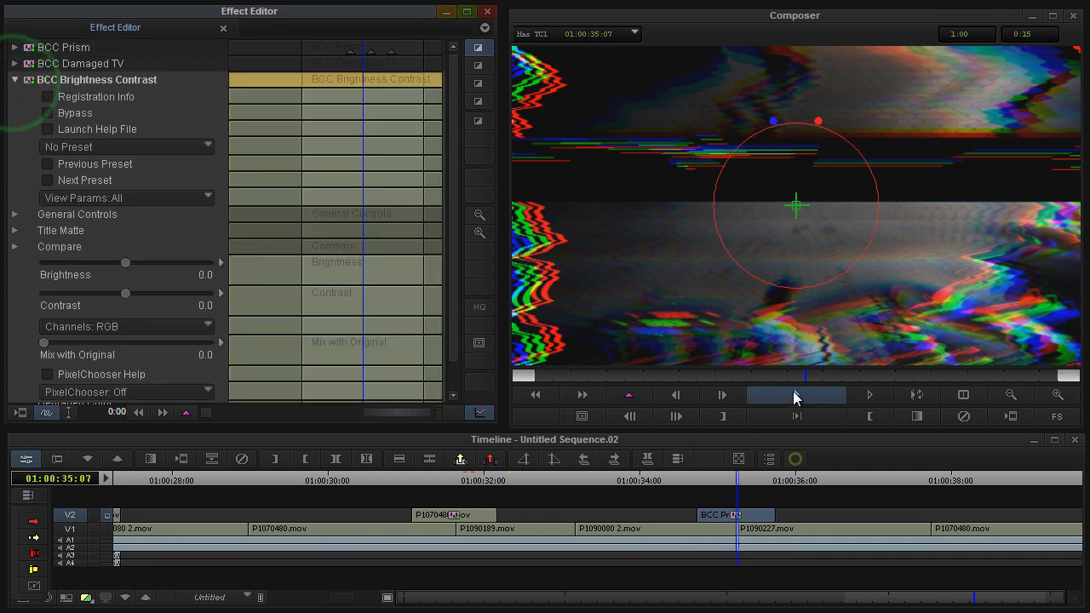
{"action": "left_click_drag", "start_coordinate": [797, 375], "coordinate": [524, 381]}
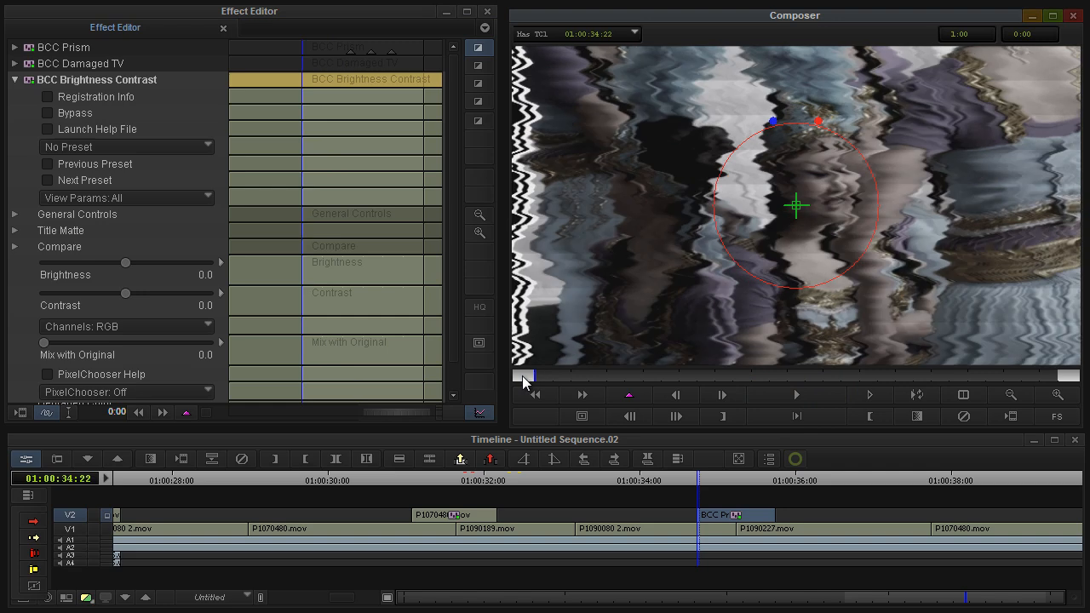
{"action": "left_click", "coordinate": [221, 263]}
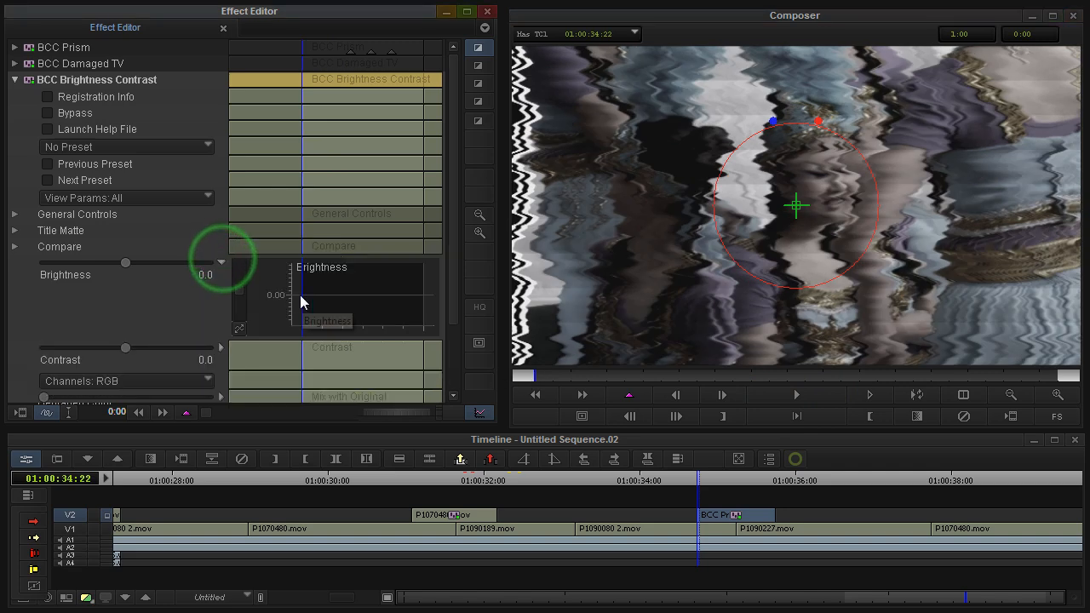
{"action": "right_click", "coordinate": [290, 303]}
{"action": "left_click", "coordinate": [312, 303]}
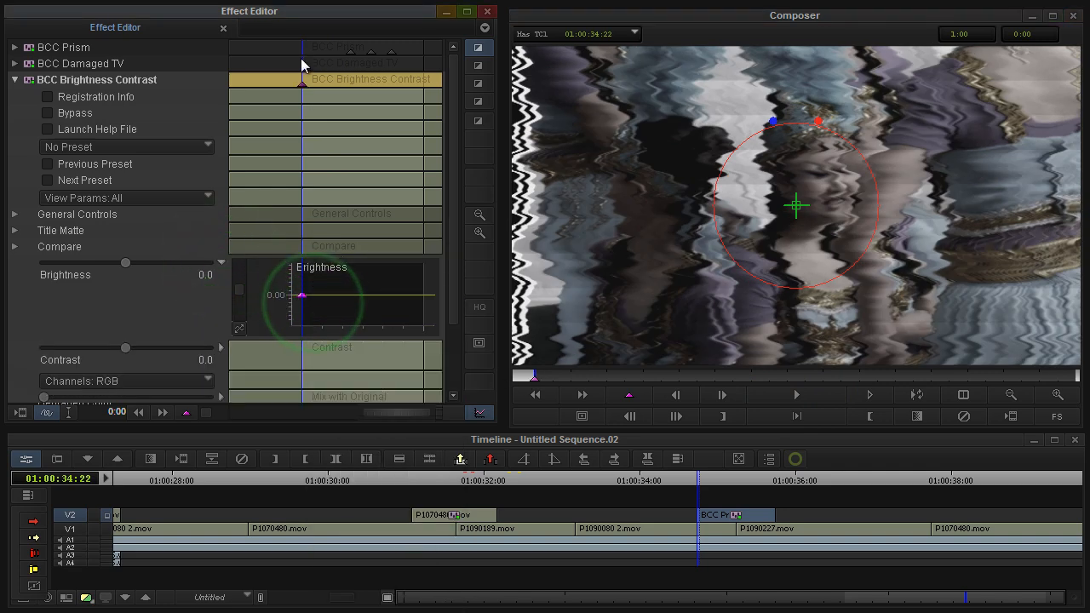
Add a Brightness keyframe at 01:00:34:25 and set its value to 58.9
{"action": "left_click", "coordinate": [307, 44]}
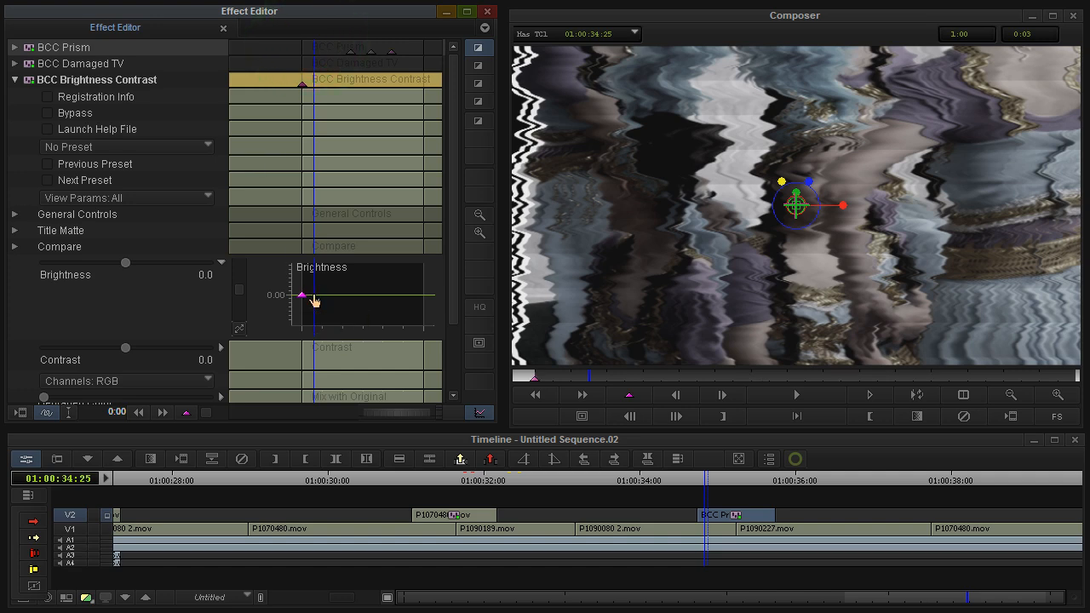
{"action": "right_click", "coordinate": [313, 301]}
{"action": "left_click", "coordinate": [332, 304]}
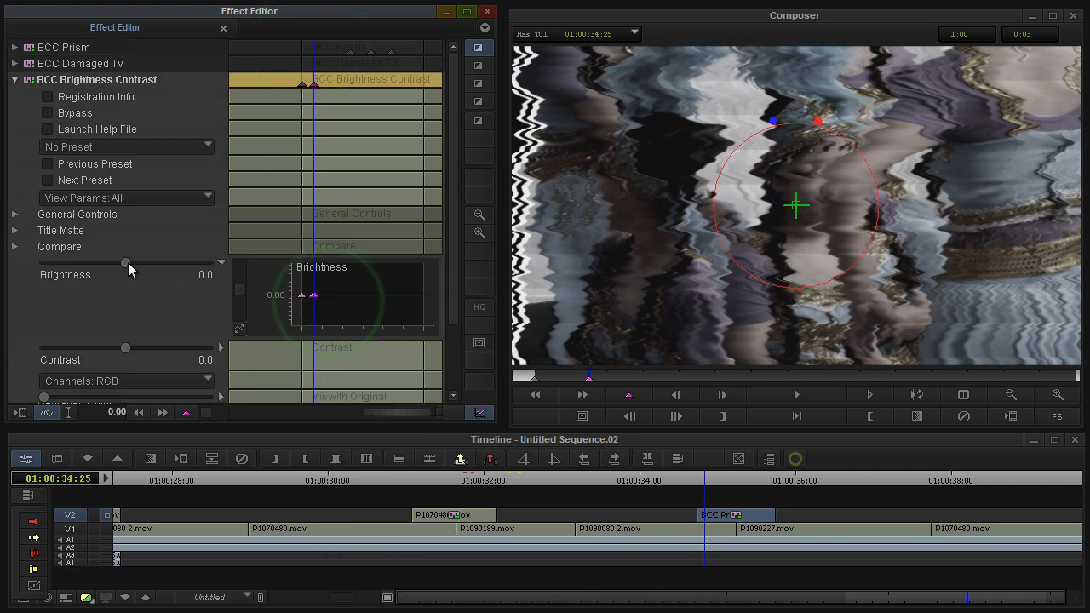
{"action": "left_click_drag", "start_coordinate": [128, 268], "coordinate": [176, 268]}
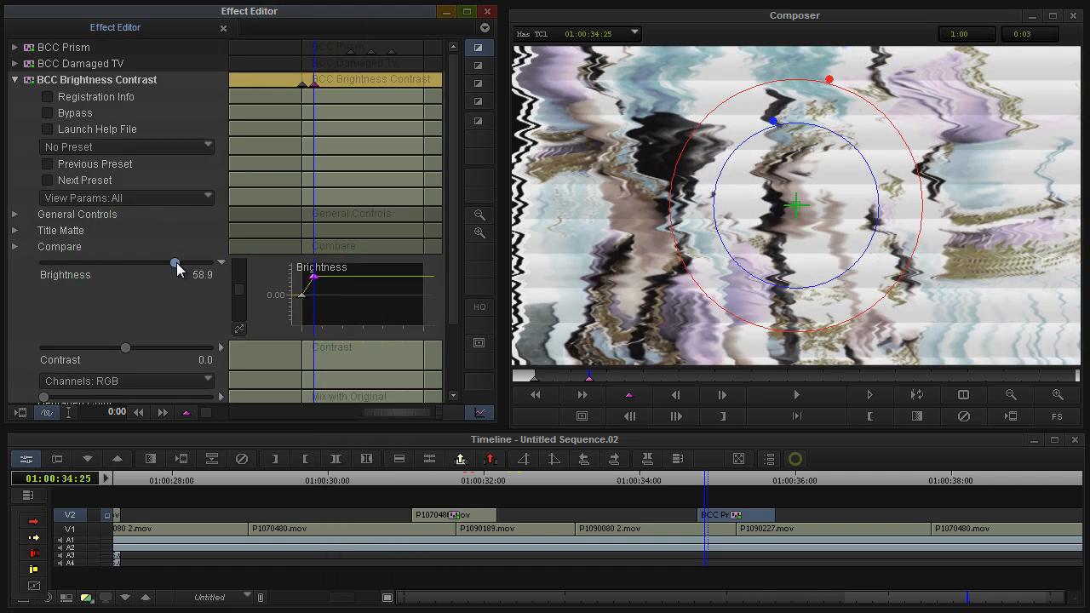
Add a Brightness keyframe at 01:00:35:00 and set its value to 0
{"action": "left_click", "coordinate": [336, 80]}
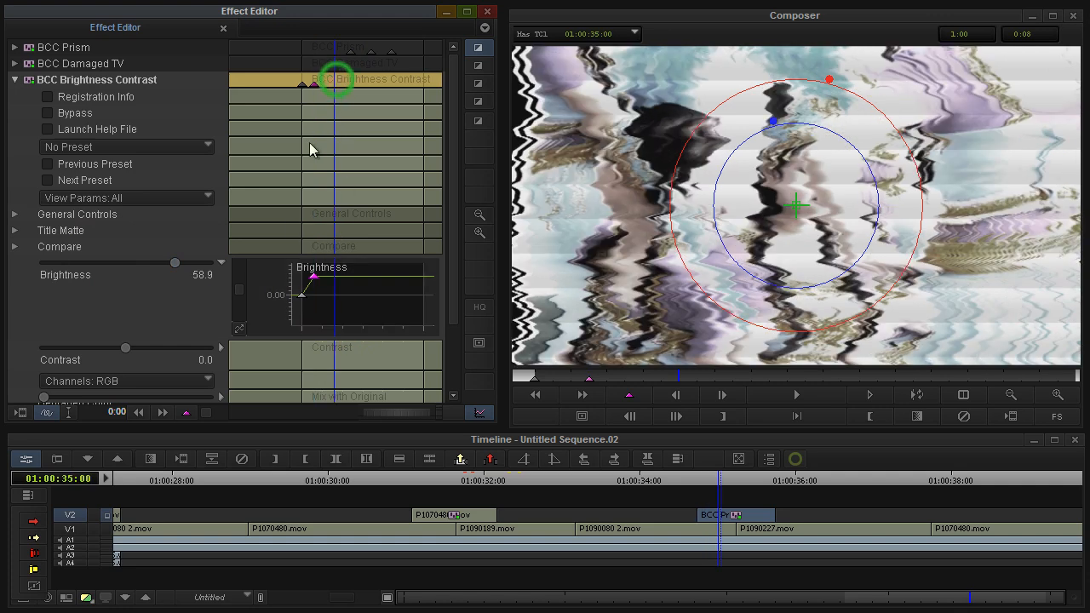
{"action": "right_click", "coordinate": [349, 279]}
{"action": "left_click", "coordinate": [361, 287]}
{"action": "left_click_drag", "start_coordinate": [172, 263], "coordinate": [170, 267]}
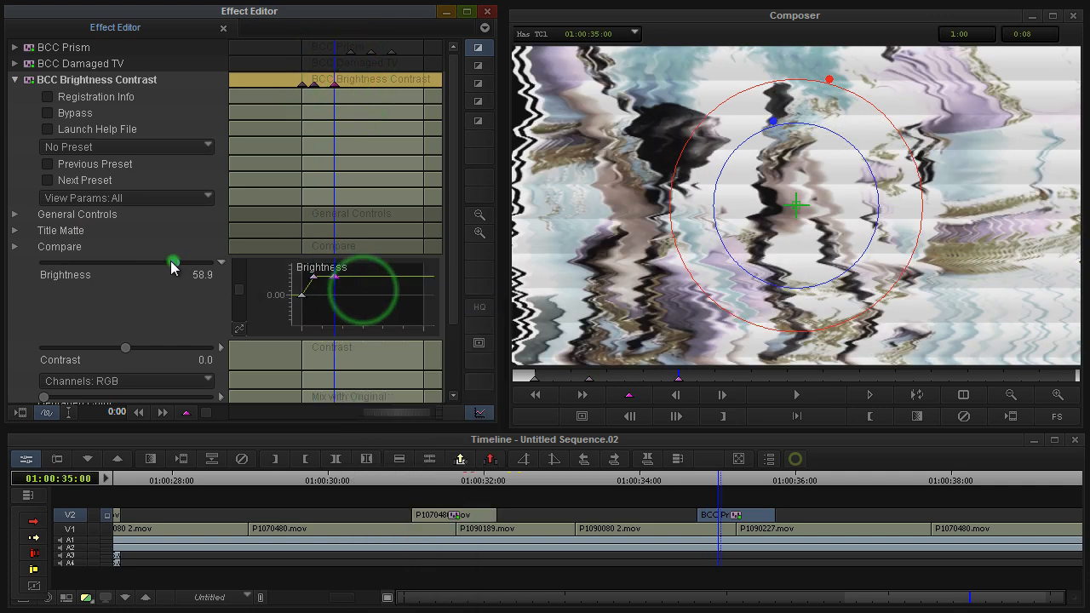
{"action": "type", "text": "0"}
{"action": "key", "text": "Return"}
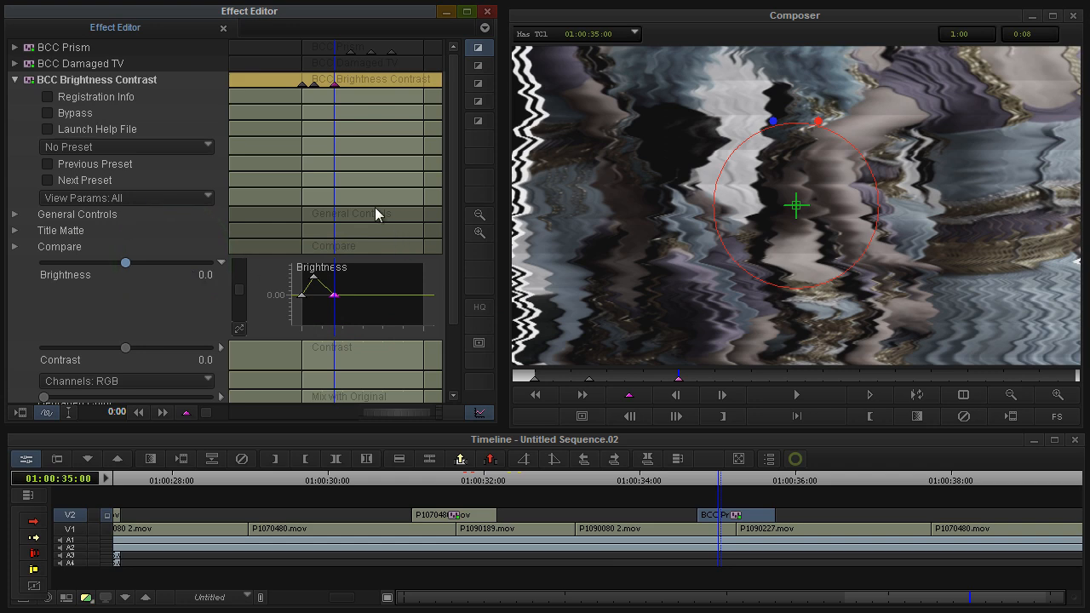
Add a Brightness keyframe at 01:00:35:05, keeping the value at 0
{"action": "left_click_drag", "start_coordinate": [344, 57], "coordinate": [356, 55]}
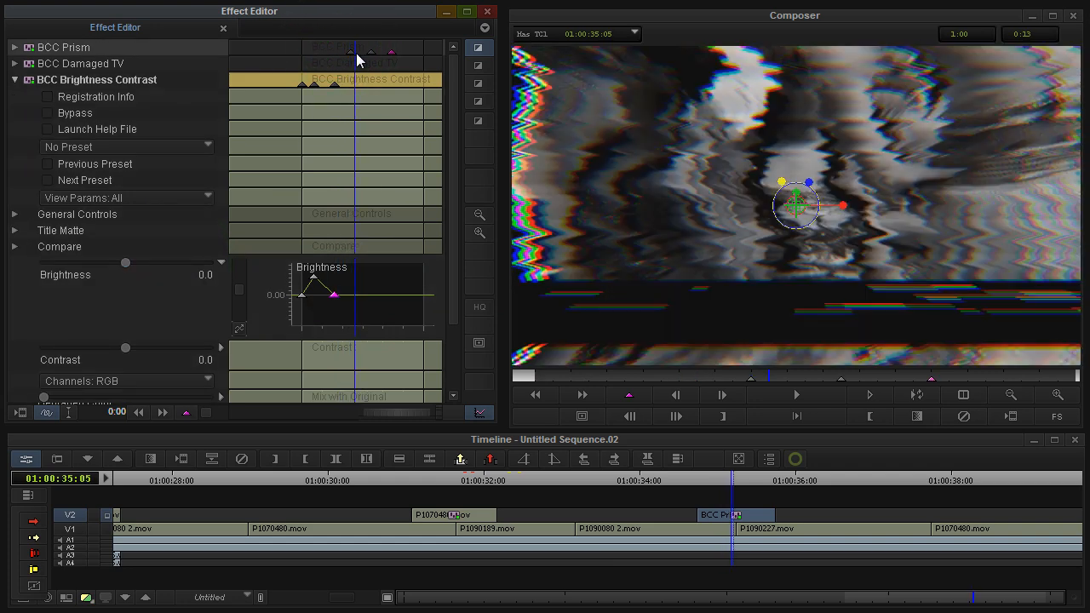
{"action": "right_click", "coordinate": [369, 303]}
{"action": "left_click", "coordinate": [377, 309]}
Add a Brightness keyframe two frames further on, at 01:00:35:07, and set its value to 52.6
{"action": "left_click", "coordinate": [352, 169]}
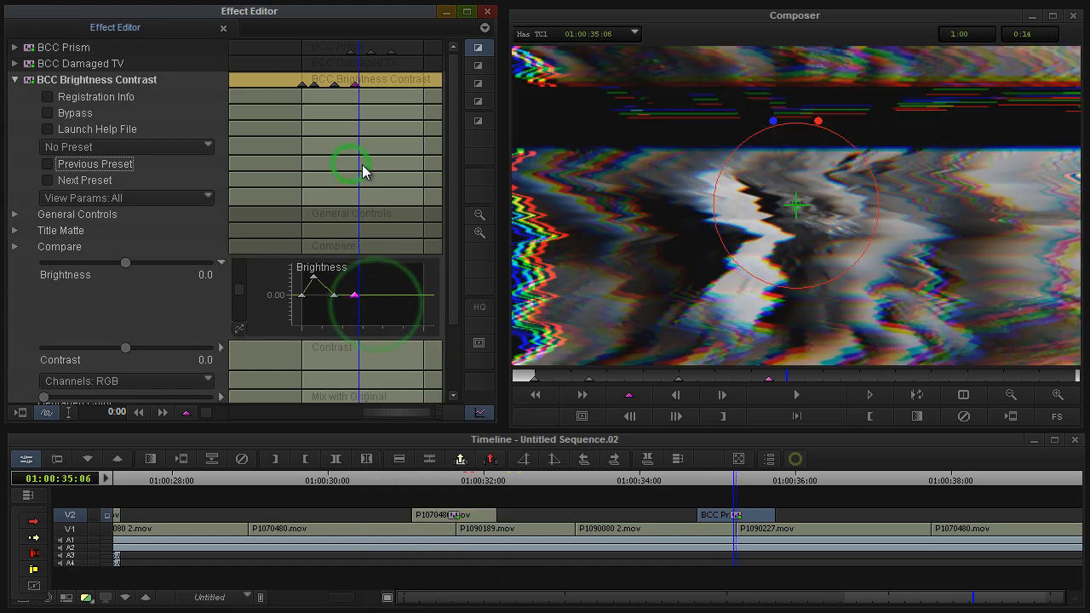
{"action": "left_click", "coordinate": [363, 172]}
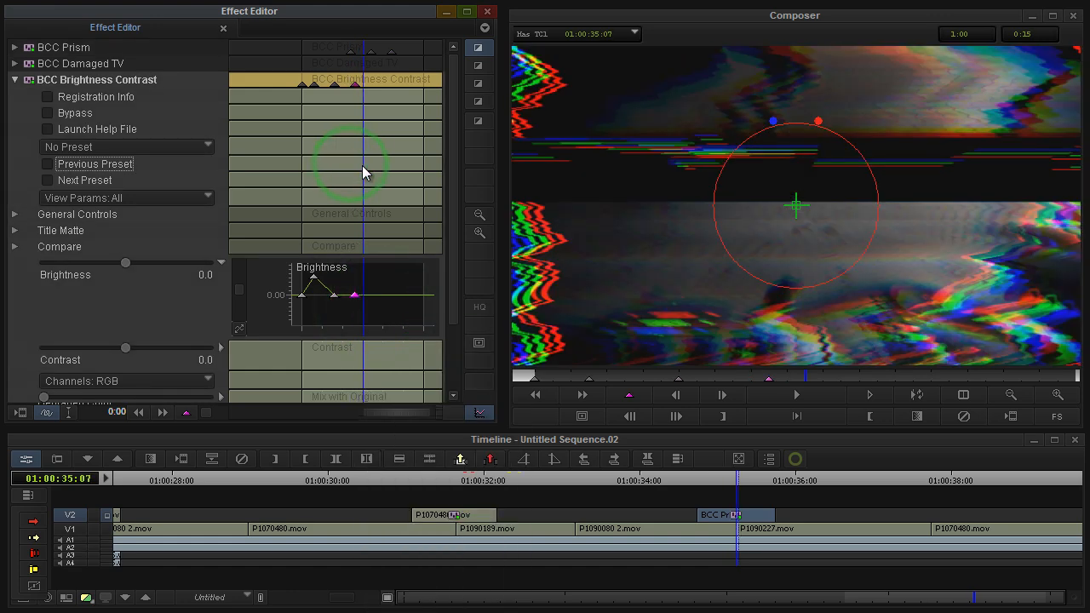
{"action": "right_click", "coordinate": [370, 298]}
{"action": "left_click", "coordinate": [383, 288]}
{"action": "left_click_drag", "start_coordinate": [126, 263], "coordinate": [171, 263]}
Add a Brightness keyframe of 0 at 01:00:35:13 and scale the graph to fit the curve
{"action": "left_click_drag", "start_coordinate": [363, 204], "coordinate": [390, 212]}
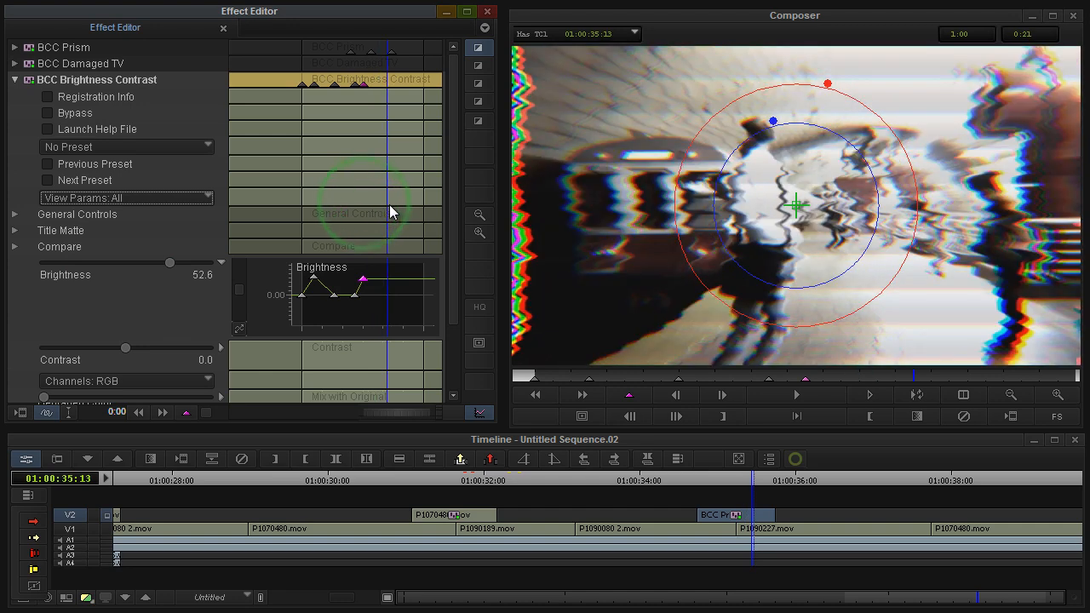
{"action": "right_click", "coordinate": [385, 286]}
{"action": "left_click", "coordinate": [399, 285]}
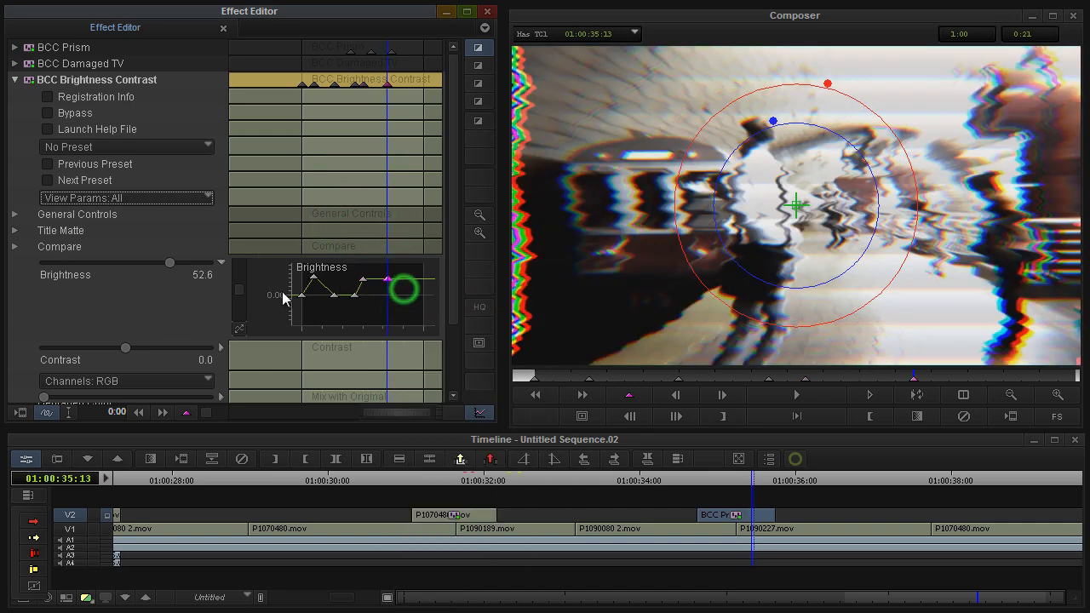
{"action": "left_click", "coordinate": [171, 265]}
{"action": "type", "text": "0"}
{"action": "key", "text": "Return"}
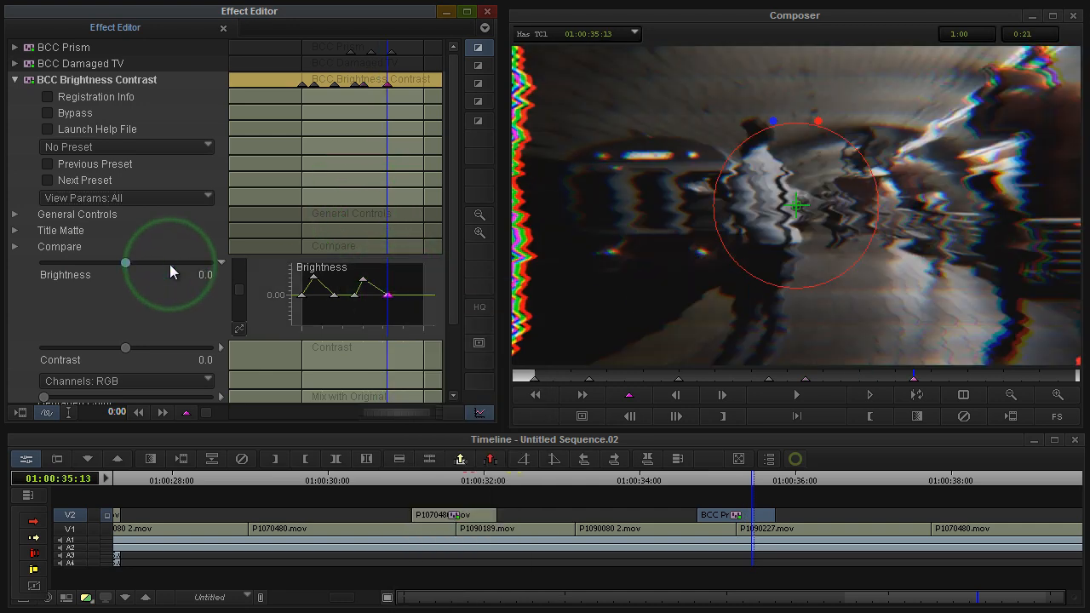
{"action": "left_click", "coordinate": [240, 328]}
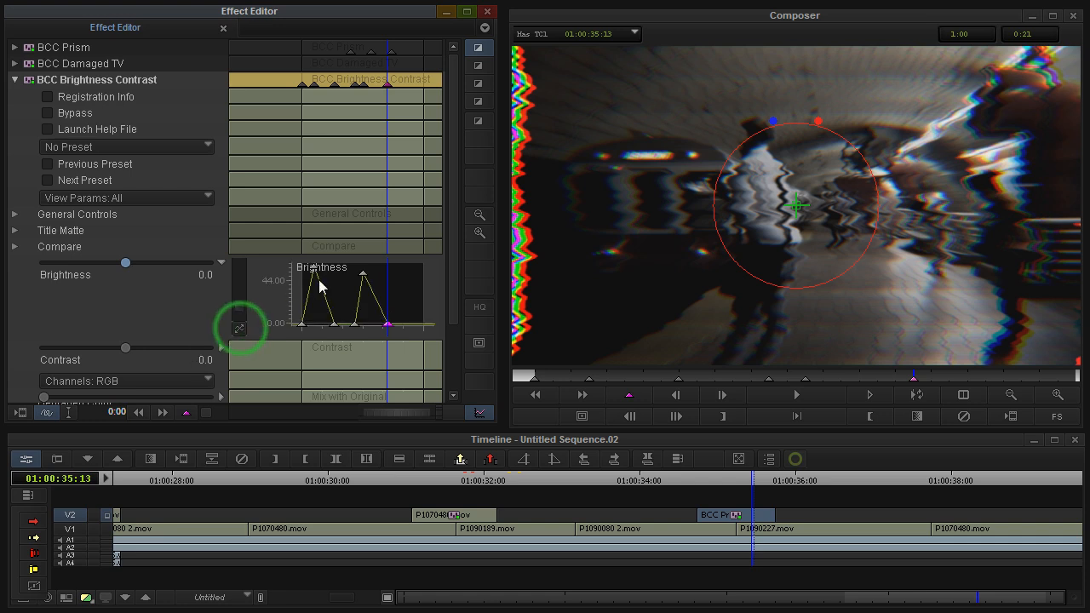
Check the interpolation options for the Brightness keyframes and scrub through the transition to review it
{"action": "right_click", "coordinate": [366, 276]}
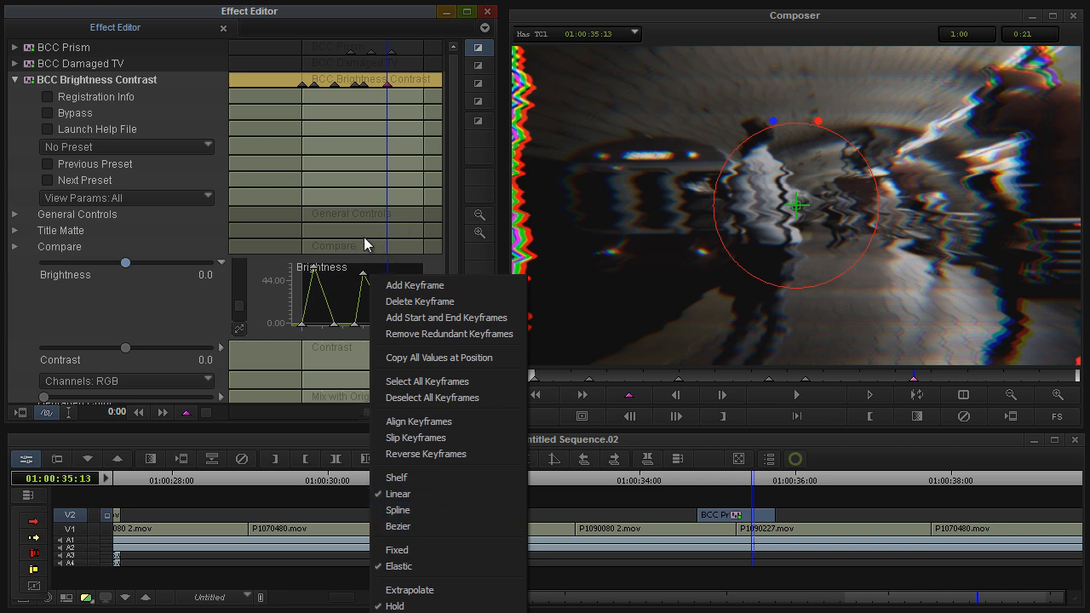
{"action": "left_click", "coordinate": [344, 21]}
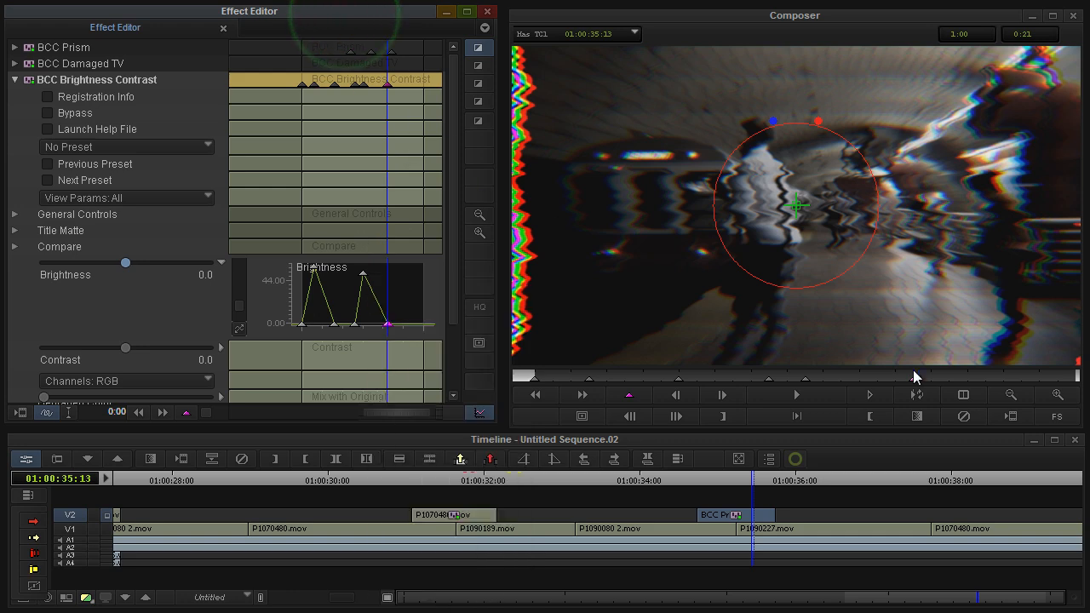
{"action": "left_click", "coordinate": [940, 377]}
{"action": "left_click_drag", "start_coordinate": [992, 378], "coordinate": [570, 378]}
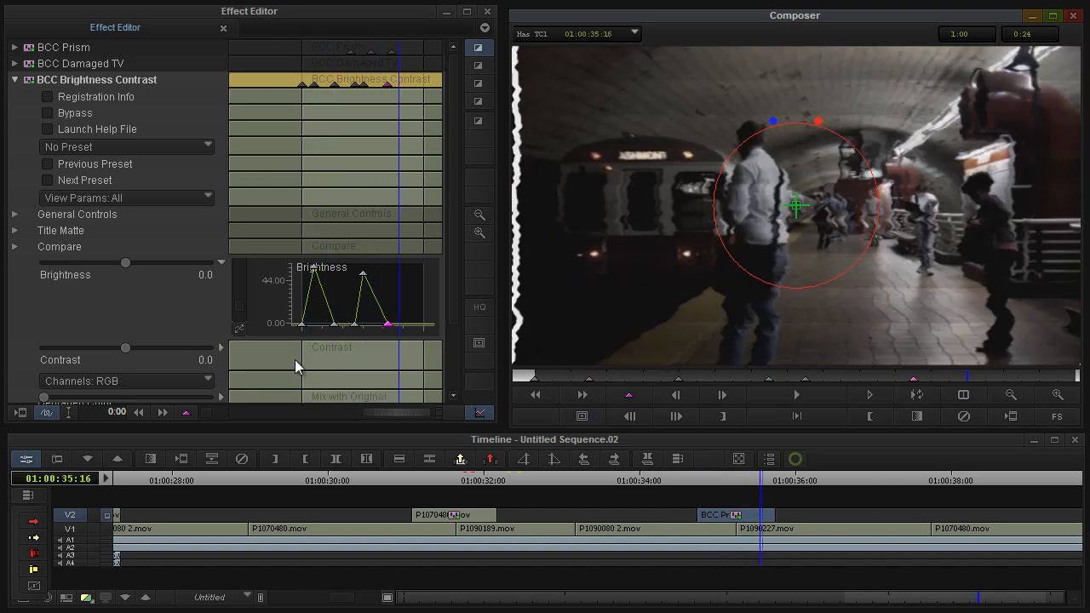
{"action": "left_click", "coordinate": [451, 222]}
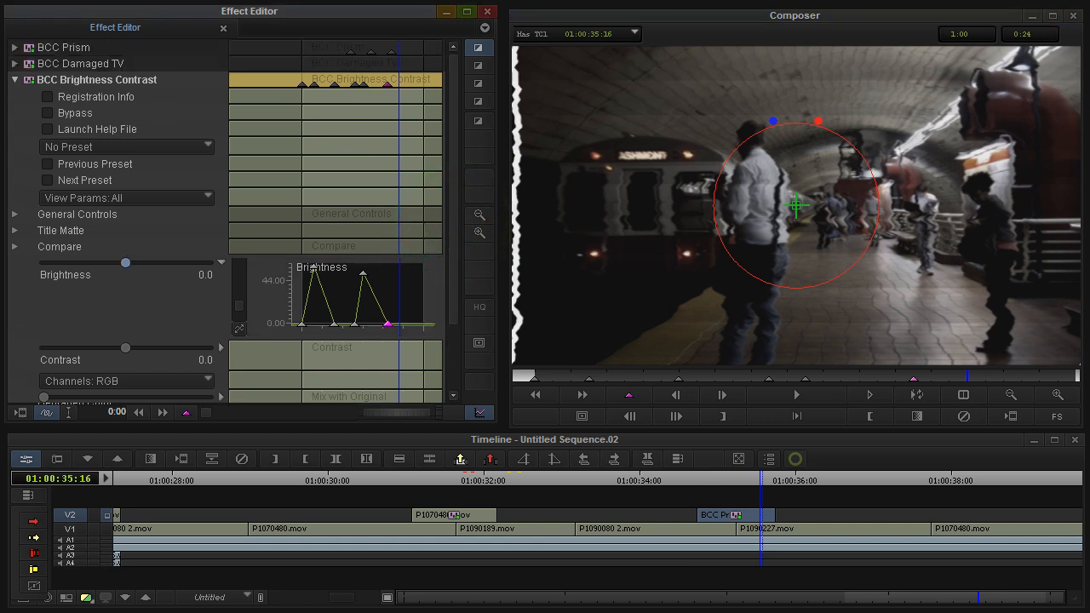
Collapse BCC Brightness Contrast, expand BCC Damaged TV and add a Mix with Original keyframe of 0 at 01:00:35:16
{"action": "left_click", "coordinate": [15, 79]}
{"action": "left_click", "coordinate": [14, 63]}
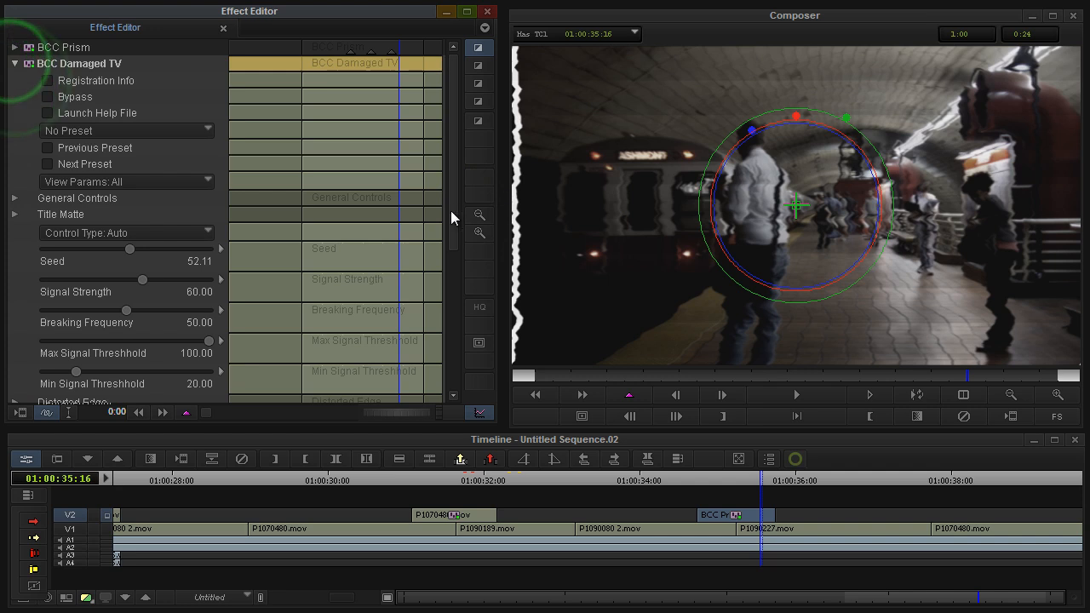
{"action": "left_click_drag", "start_coordinate": [450, 217], "coordinate": [449, 366]}
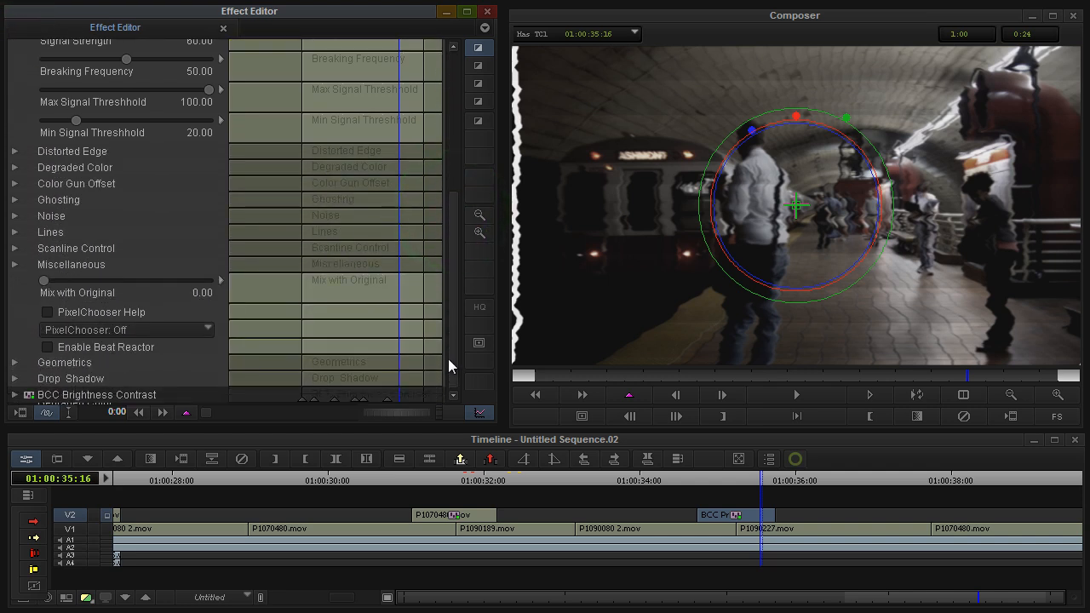
{"action": "left_click", "coordinate": [220, 280]}
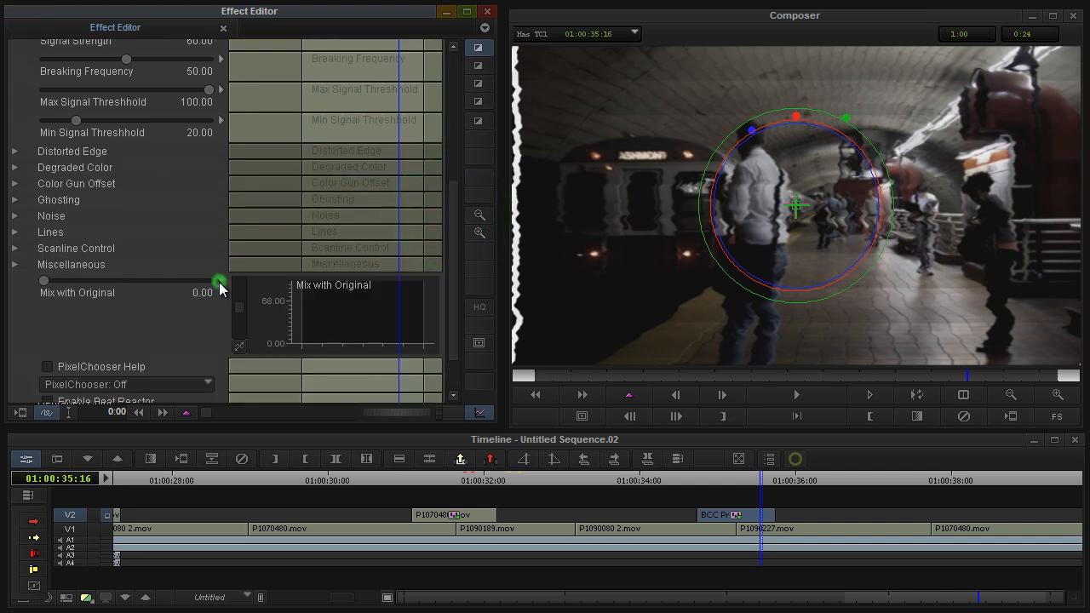
{"action": "right_click", "coordinate": [399, 346]}
{"action": "left_click", "coordinate": [414, 353]}
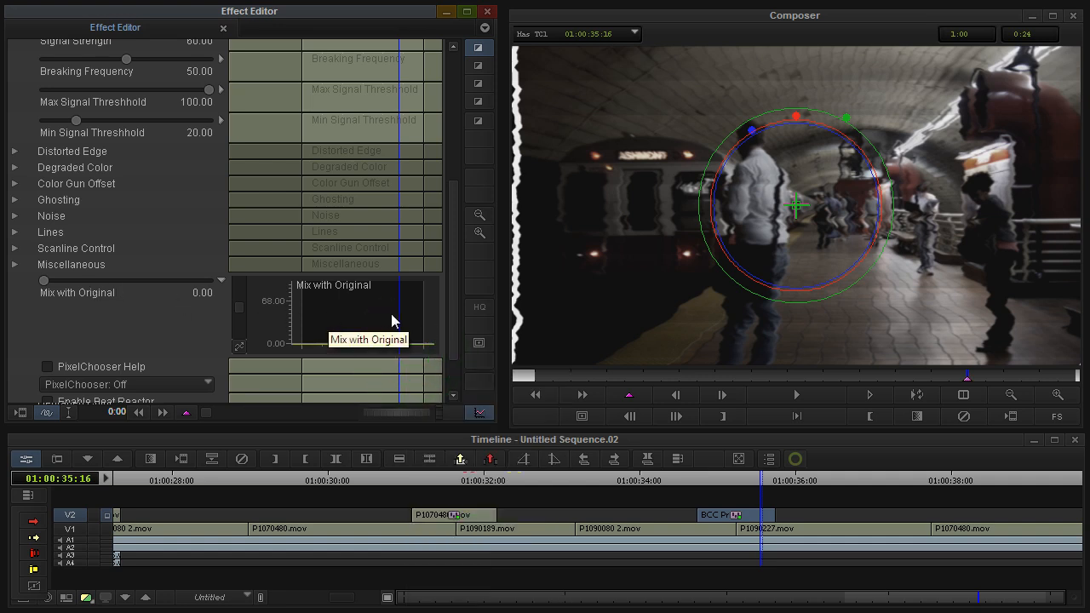
Add a Mix with Original keyframe at the effect's last frame, 01:00:35:21, and set its value to 100
{"action": "left_click_drag", "start_coordinate": [406, 314], "coordinate": [436, 314]}
{"action": "right_click", "coordinate": [425, 342]}
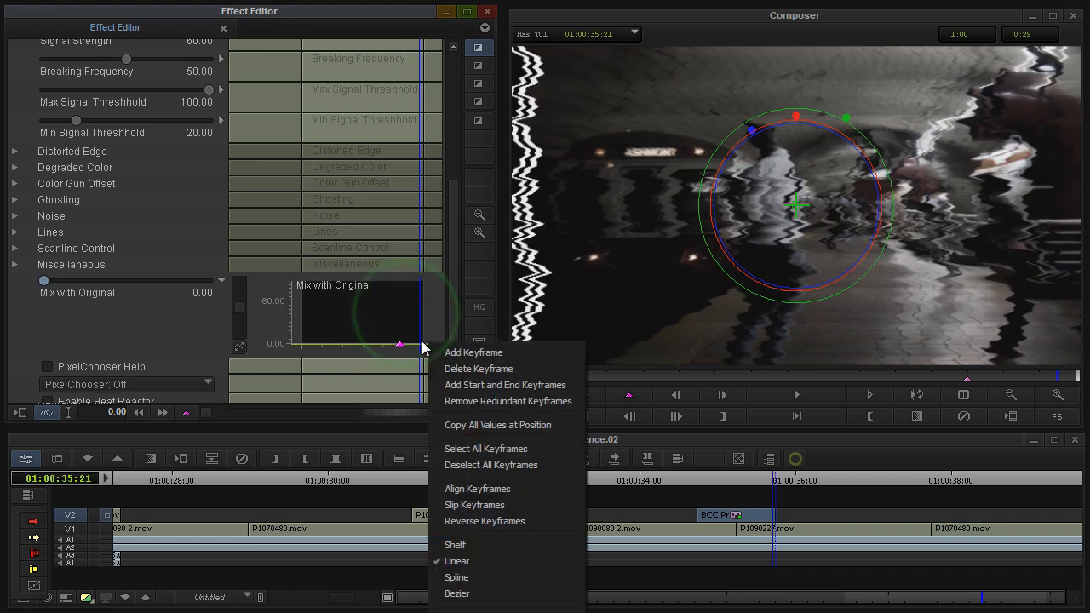
{"action": "left_click", "coordinate": [440, 351]}
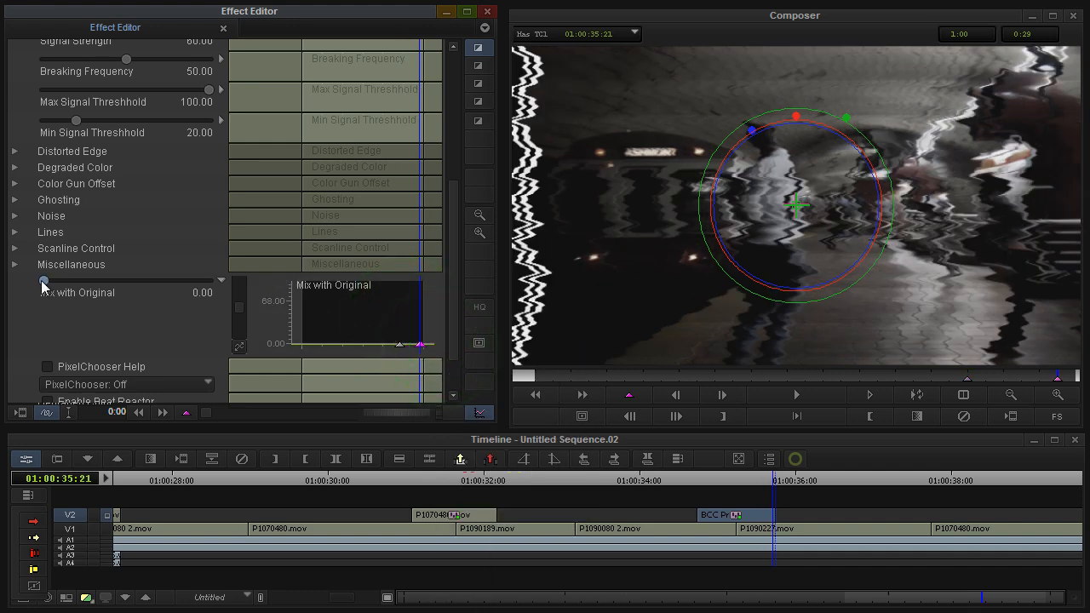
{"action": "left_click_drag", "start_coordinate": [44, 280], "coordinate": [279, 306]}
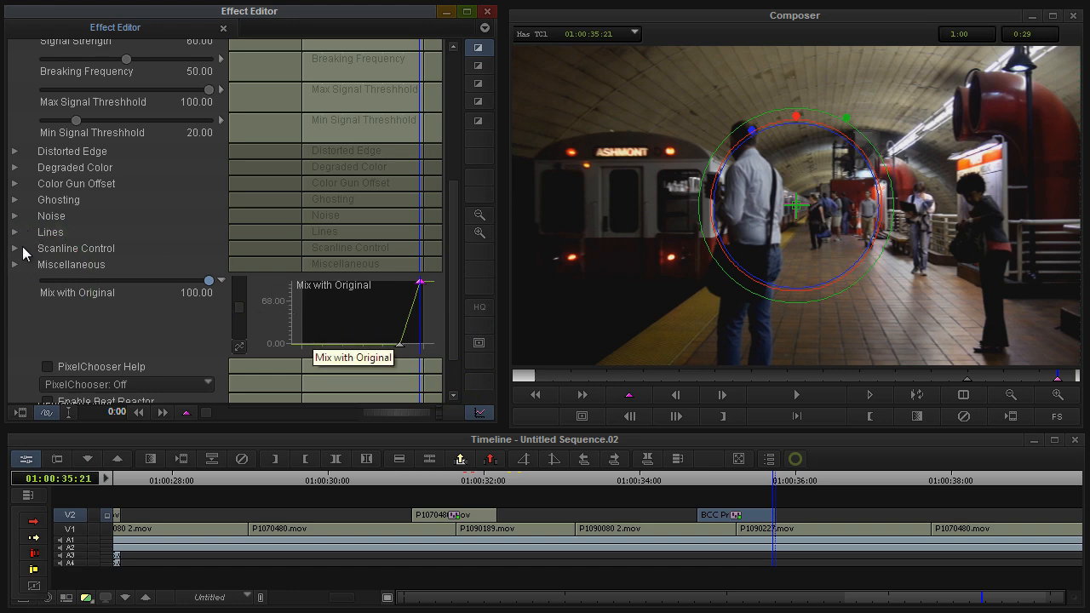
At 01:00:35:13, set the BCC Damaged TV Scanline Control Thickness to 26.84 and Alpha to 34.21
{"action": "left_click_drag", "start_coordinate": [1020, 375], "coordinate": [914, 376]}
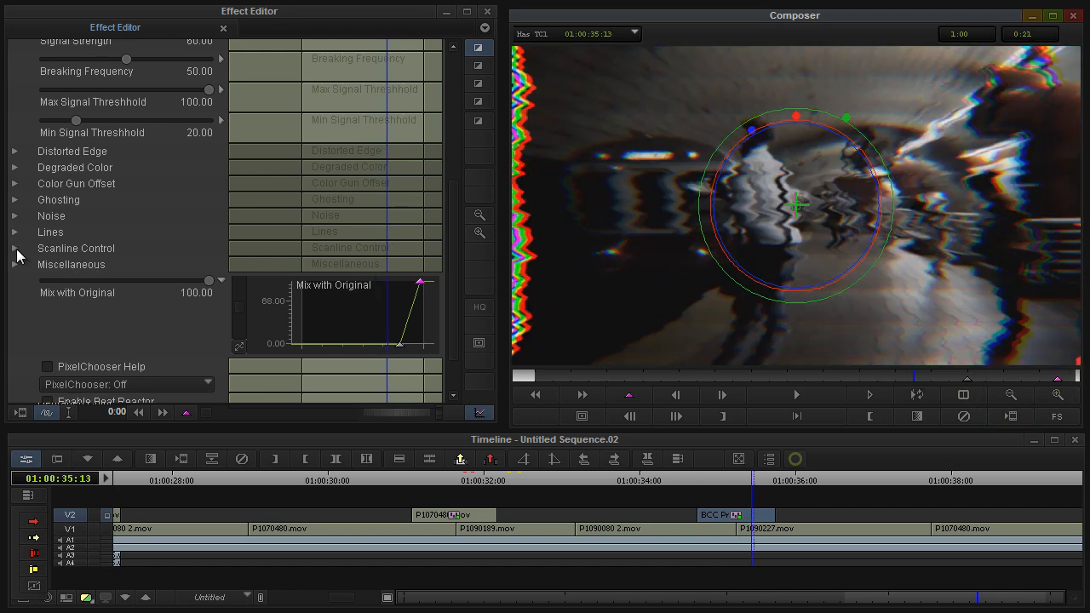
{"action": "left_click", "coordinate": [16, 248]}
{"action": "left_click_drag", "start_coordinate": [209, 264], "coordinate": [85, 277]}
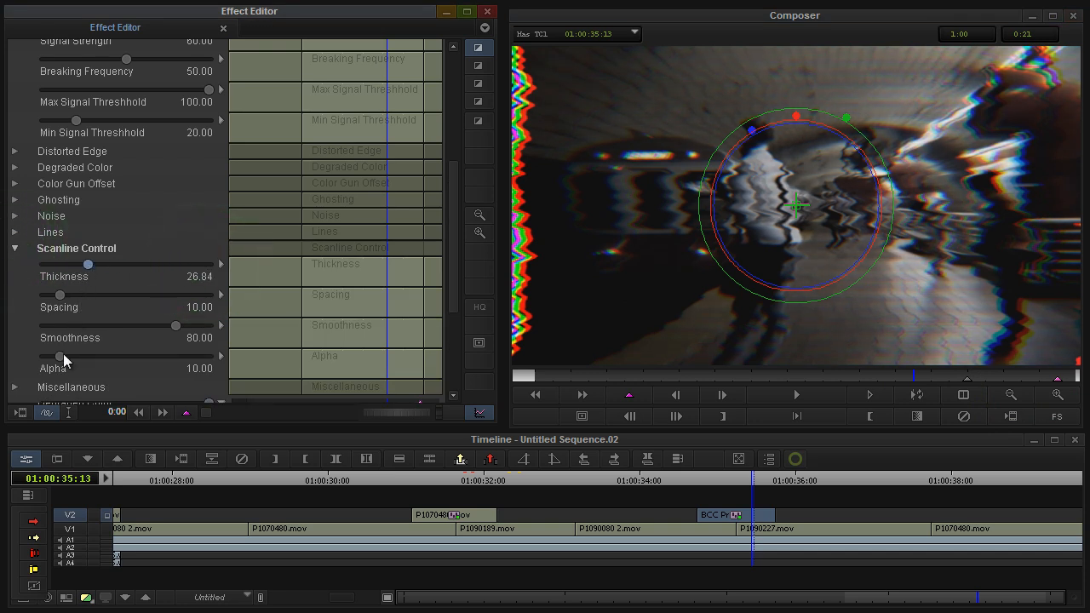
{"action": "left_click_drag", "start_coordinate": [64, 361], "coordinate": [99, 361]}
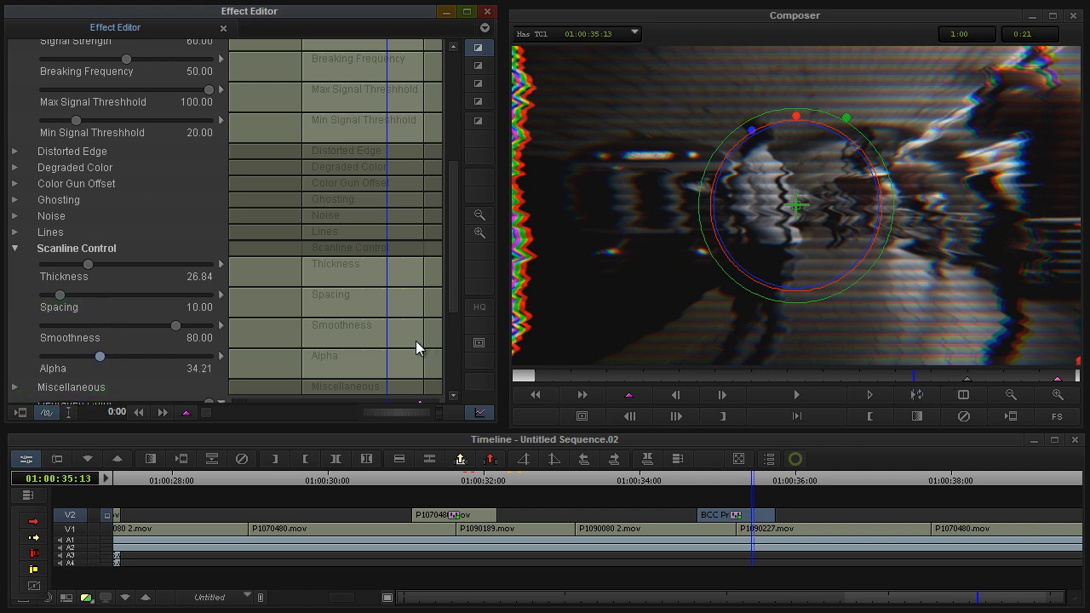
Add Scanline Control Alpha keyframes to BCC Damaged TV at 01:00:35:13 and 01:00:35:21, setting the Alpha at 01:00:35:21 to 0
{"action": "left_click", "coordinate": [221, 357]}
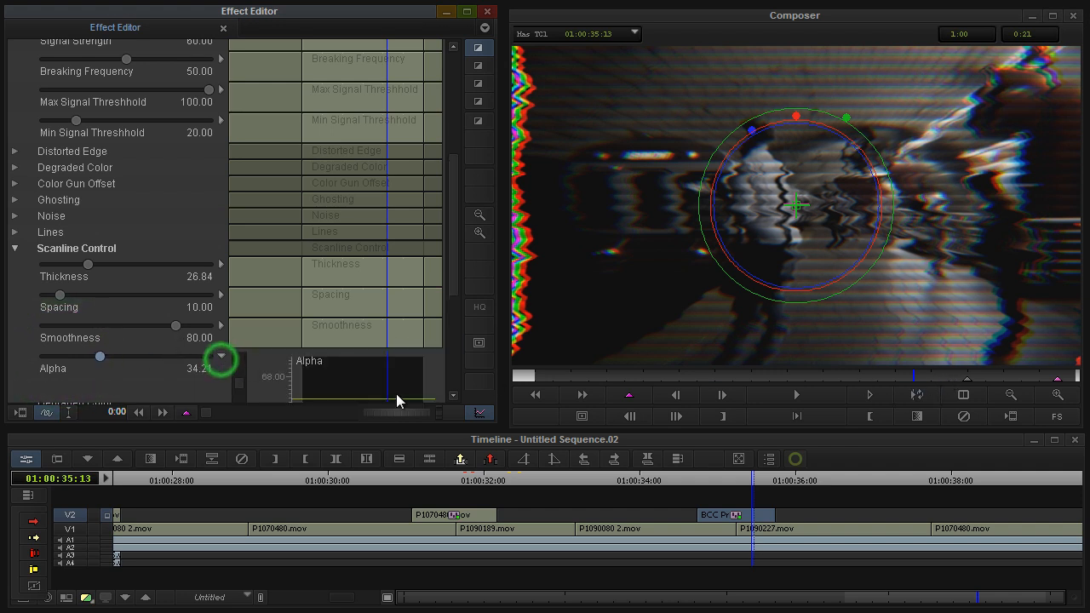
{"action": "right_click", "coordinate": [394, 399]}
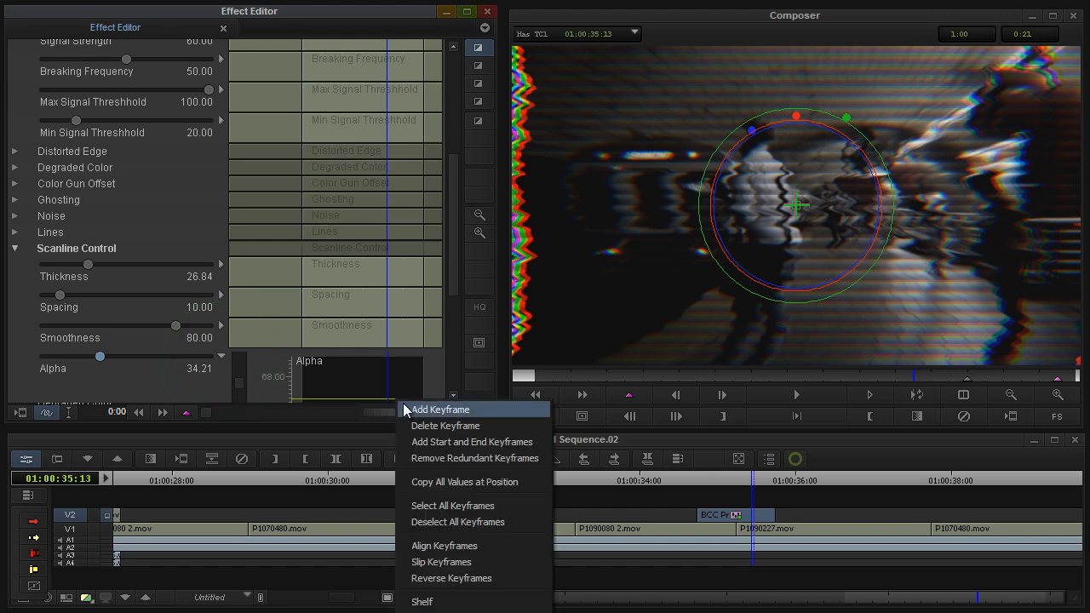
{"action": "left_click", "coordinate": [408, 405]}
{"action": "left_click_drag", "start_coordinate": [396, 371], "coordinate": [422, 389]}
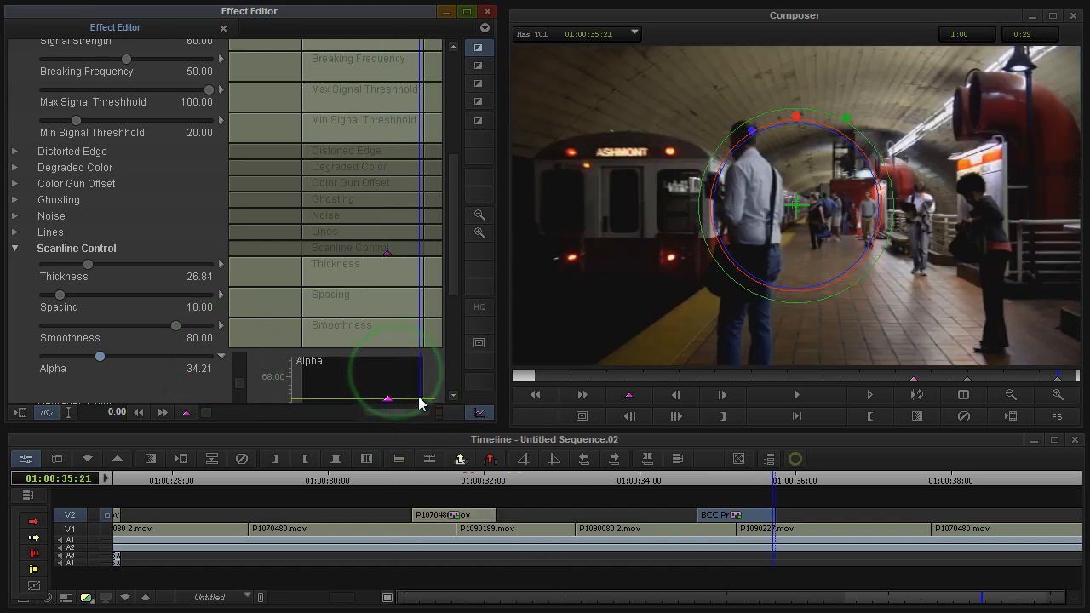
{"action": "right_click", "coordinate": [422, 396]}
{"action": "left_click", "coordinate": [434, 406]}
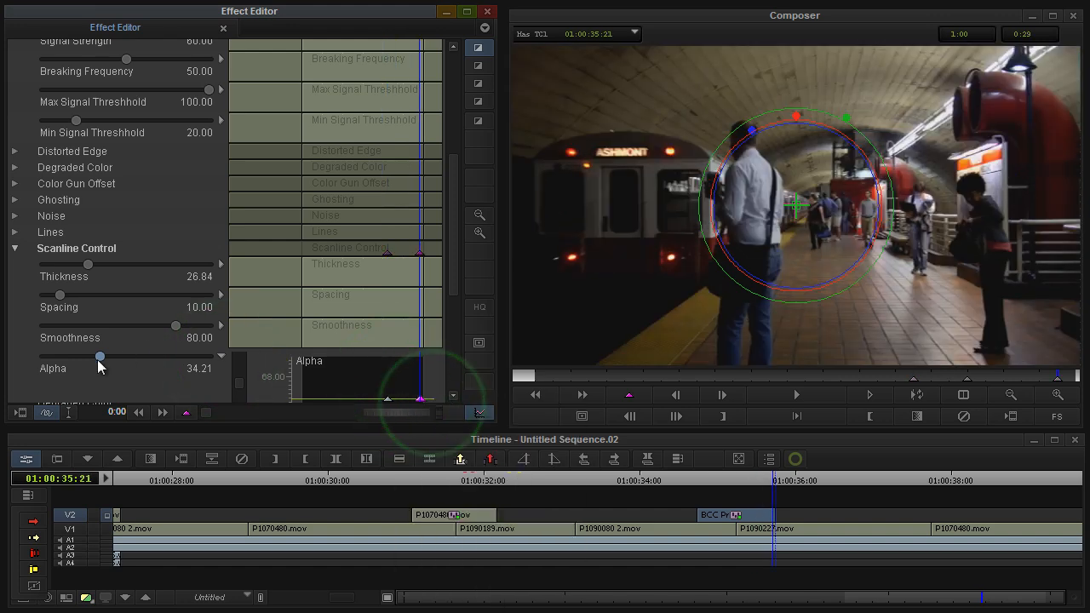
{"action": "left_click_drag", "start_coordinate": [96, 356], "coordinate": [44, 356]}
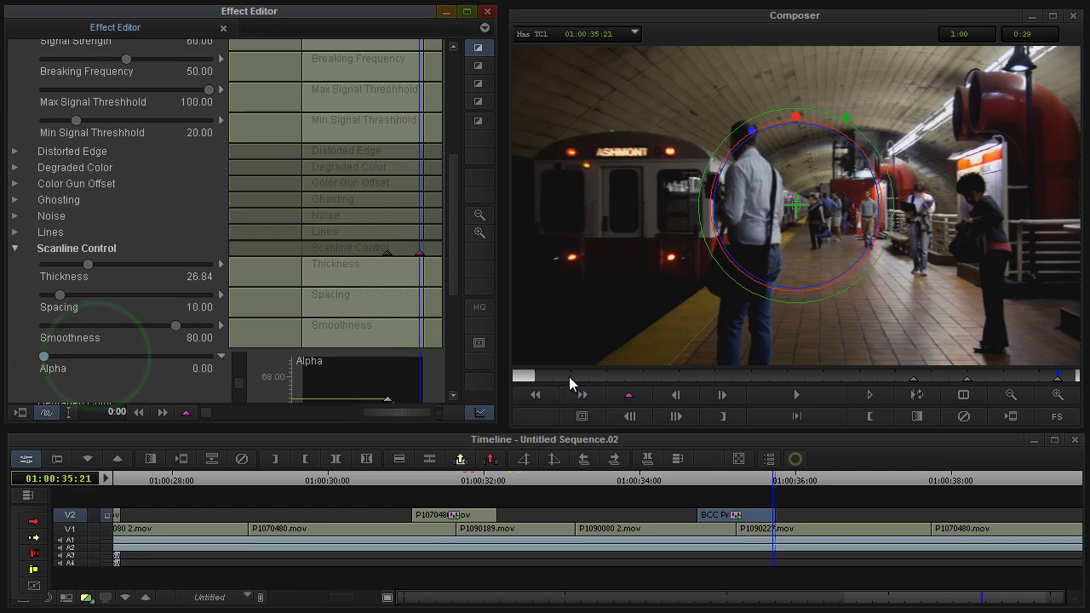
Scrub through the nested transition to review the scanlines and render the effect on V2
{"action": "left_click_drag", "start_coordinate": [565, 375], "coordinate": [642, 389]}
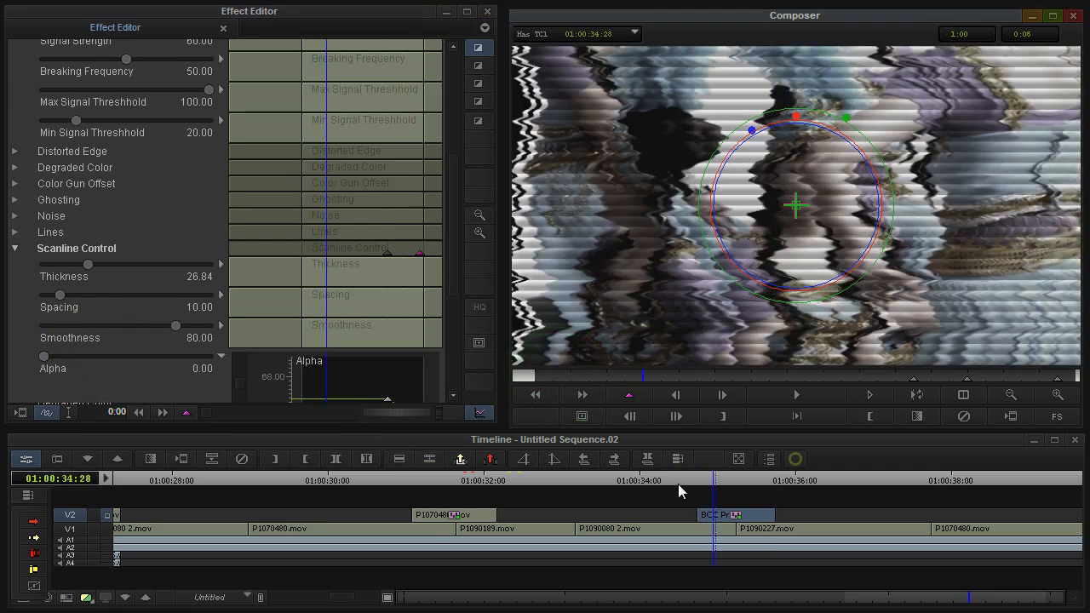
{"action": "left_click_drag", "start_coordinate": [692, 481], "coordinate": [737, 498]}
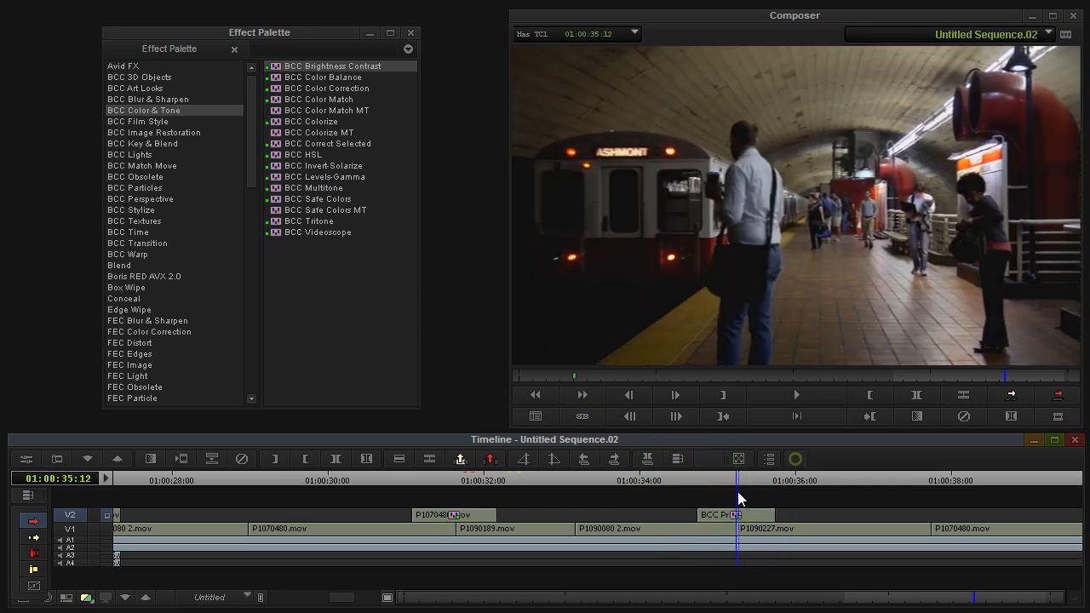
{"action": "left_click", "coordinate": [181, 458]}
{"action": "left_click", "coordinate": [292, 430]}
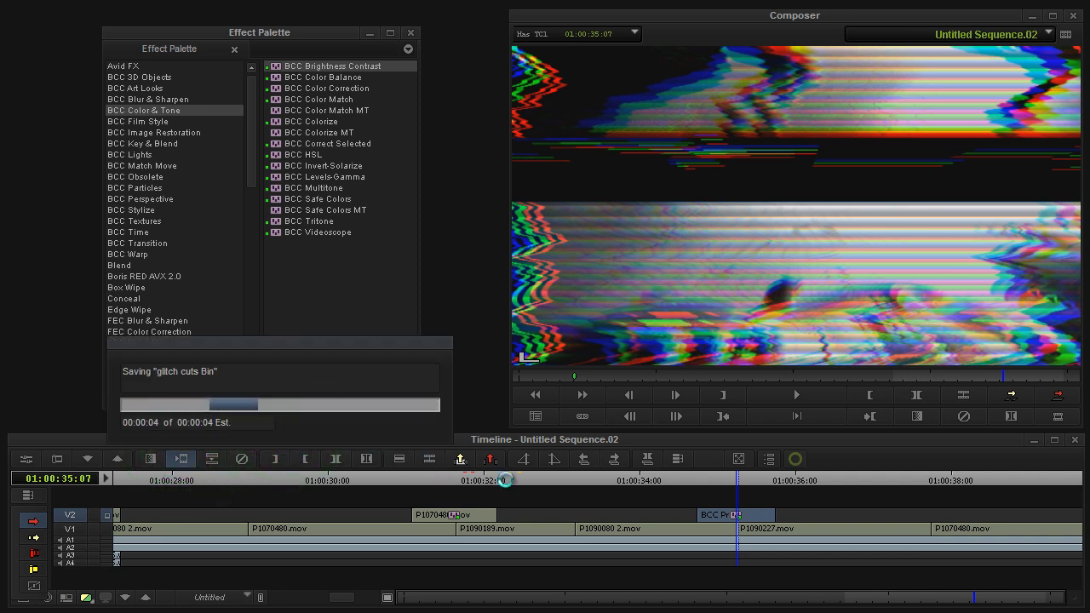
Play the rendered transition around 01:00:35 several times to review it
{"action": "mouse_move", "coordinate": [688, 480]}
{"action": "left_mouse_down"}
{"action": "mouse_move", "coordinate": [669, 479]}
{"action": "mouse_move", "coordinate": [684, 478]}
{"action": "left_mouse_up"}
{"action": "key", "text": "space"}
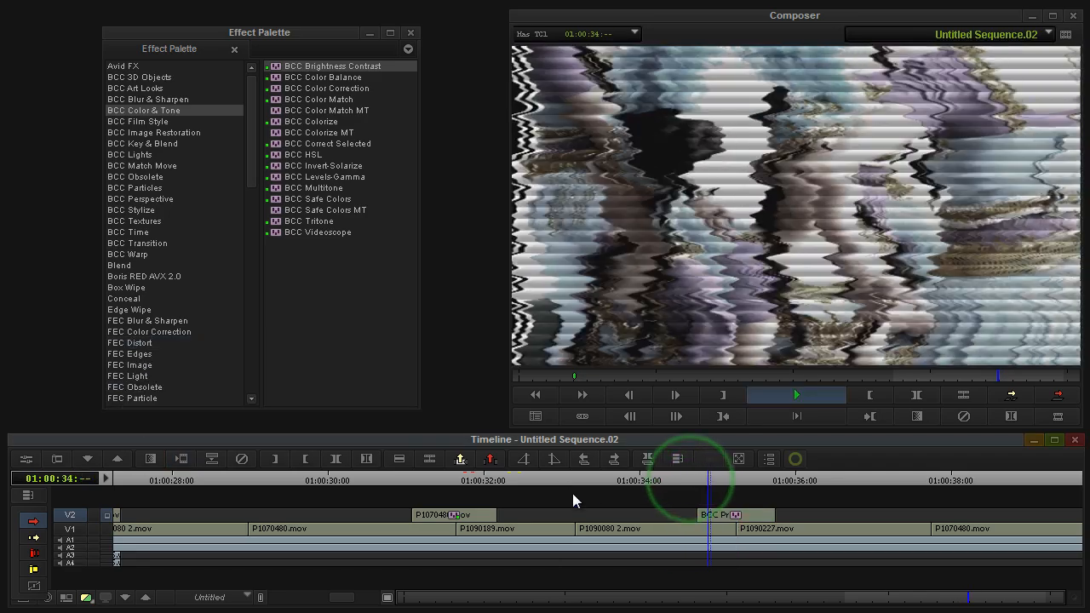
{"action": "left_click", "coordinate": [642, 482]}
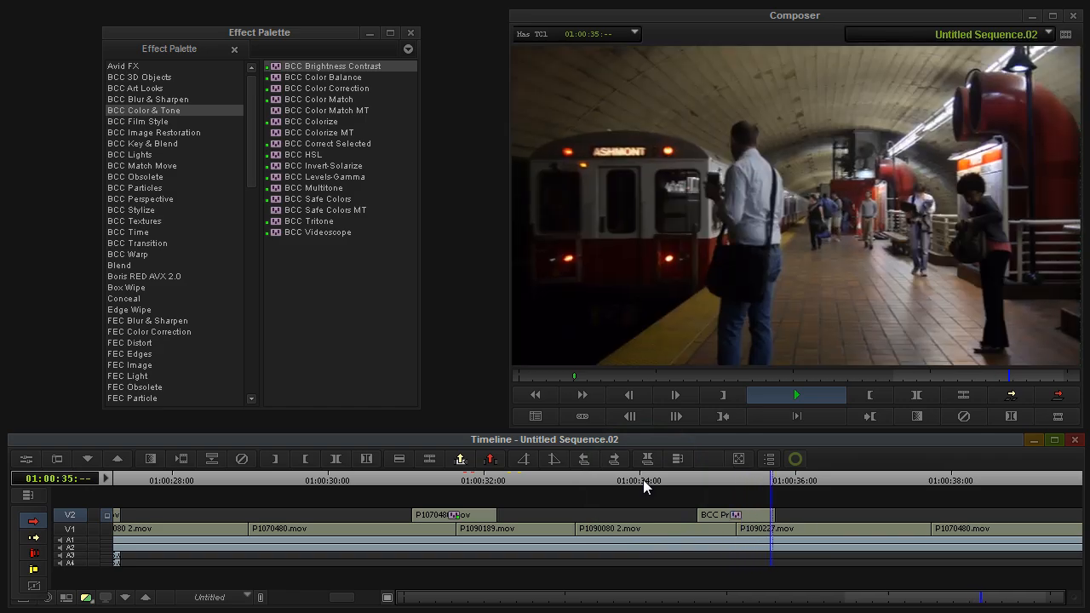
{"action": "left_click", "coordinate": [663, 475]}
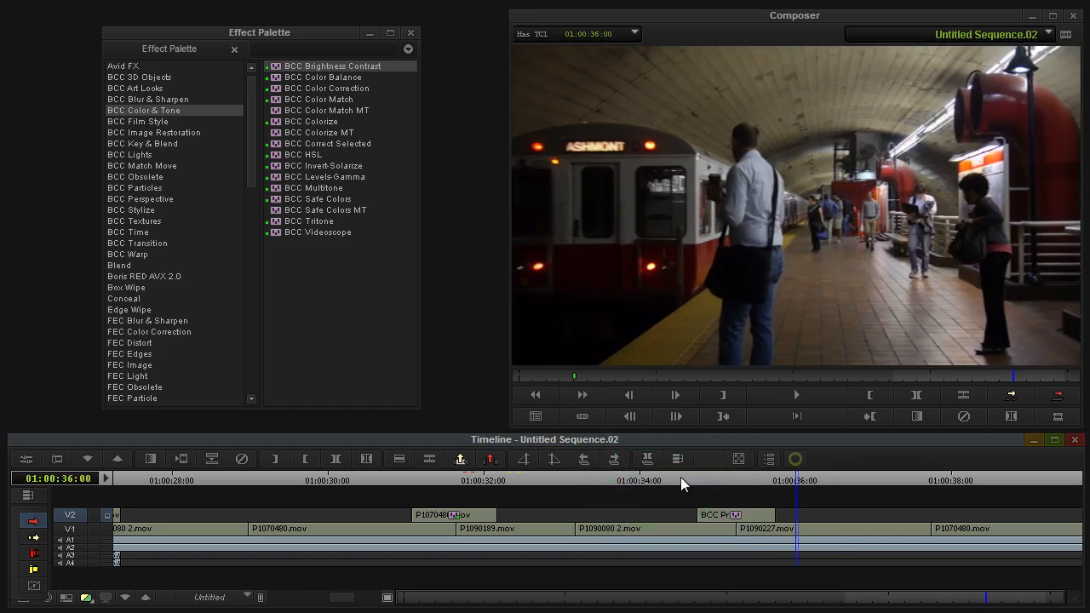
{"action": "left_click", "coordinate": [680, 477]}
Reopen the transition in the Effect Editor, collapse BCC Damaged TV and arrange the editor beside the custom transitions bin
{"action": "left_click", "coordinate": [26, 458]}
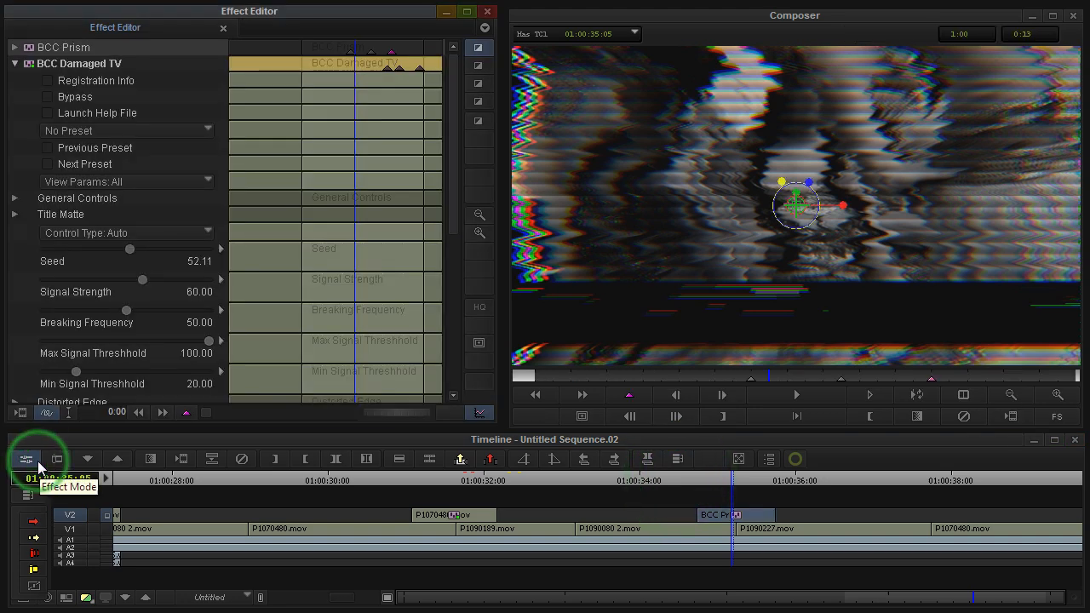
{"action": "left_click", "coordinate": [13, 64]}
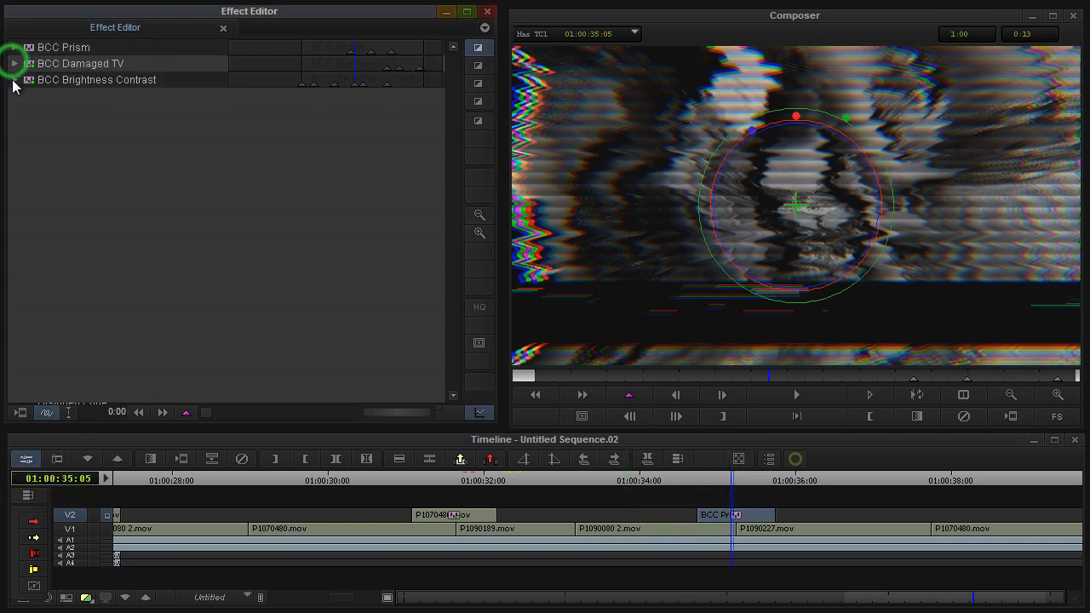
{"action": "left_click_drag", "start_coordinate": [63, 15], "coordinate": [265, 128]}
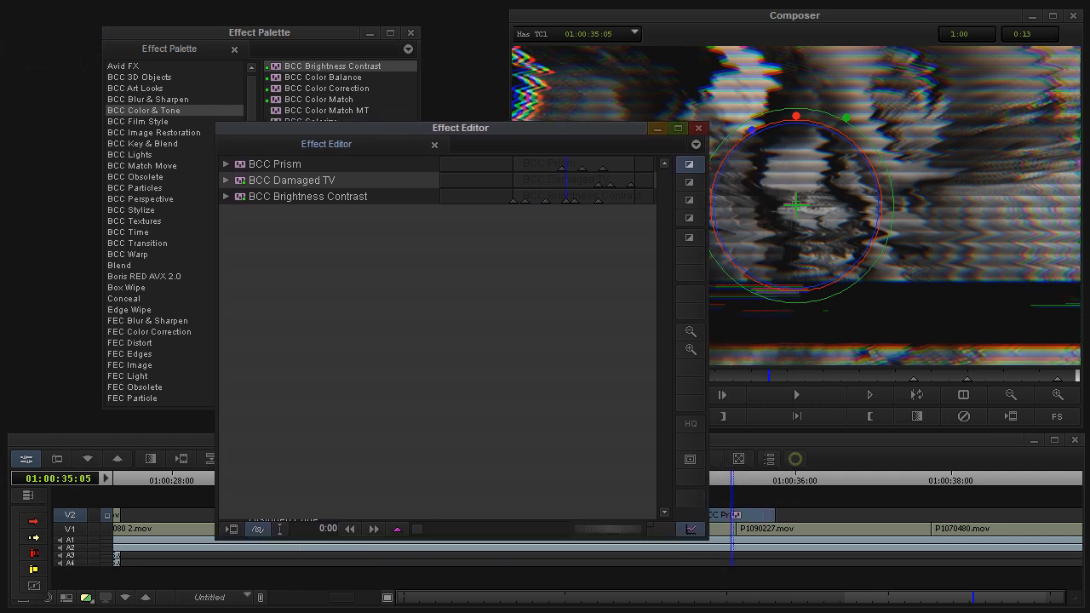
{"action": "left_click_drag", "start_coordinate": [156, 29], "coordinate": [126, 1]}
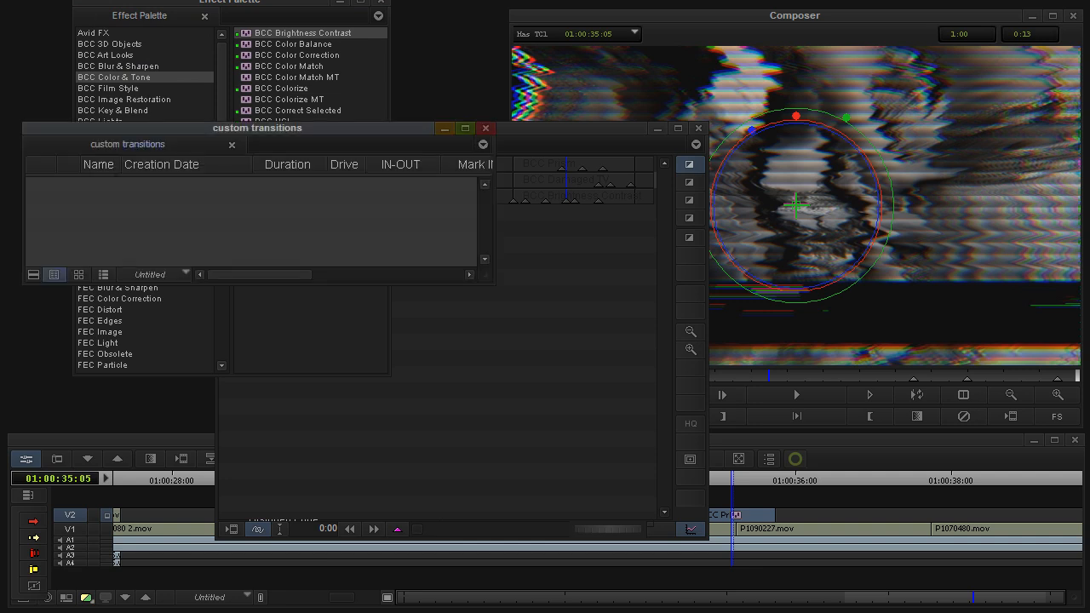
{"action": "left_click_drag", "start_coordinate": [97, 134], "coordinate": [102, 63]}
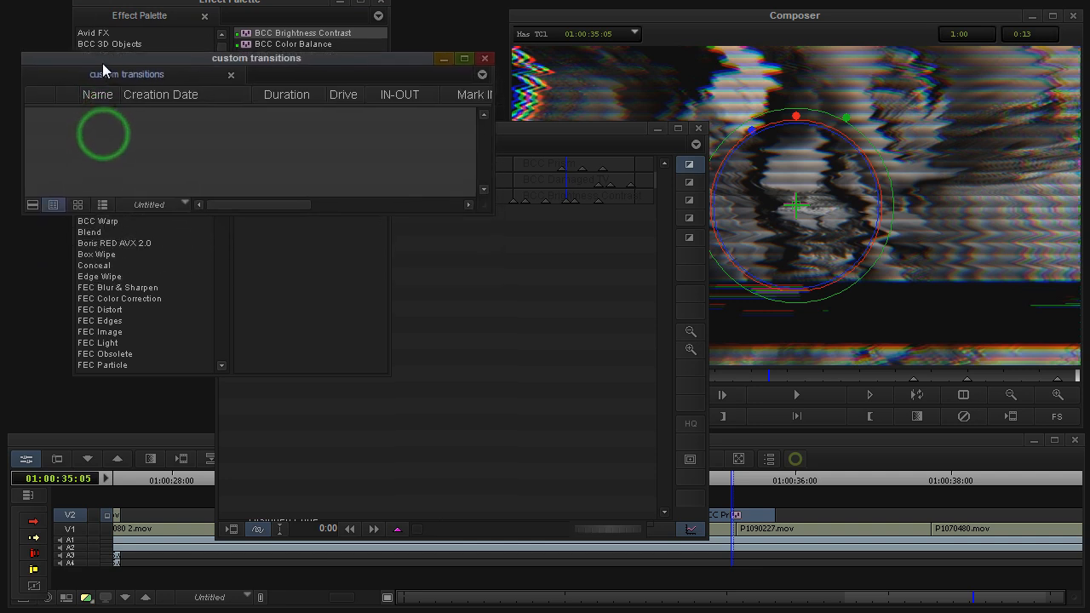
{"action": "left_click", "coordinate": [546, 134]}
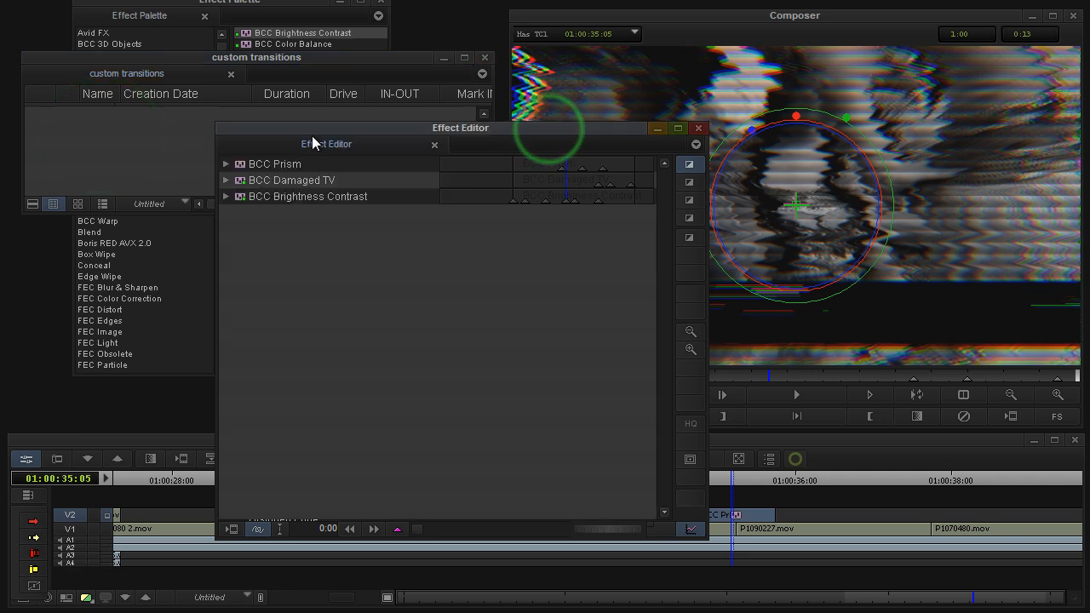
{"action": "left_click_drag", "start_coordinate": [317, 130], "coordinate": [513, 158]}
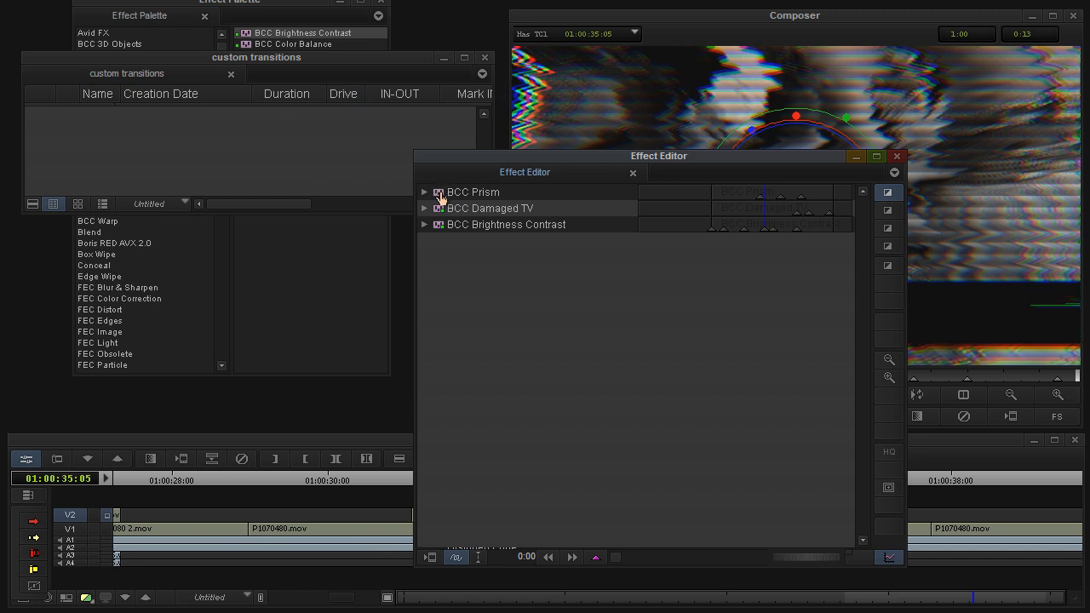
Save the nested BCC Prism effect to the custom transitions bin and rename it with the creator's first name followed by "TV Cut"
{"action": "left_click_drag", "start_coordinate": [439, 195], "coordinate": [211, 144]}
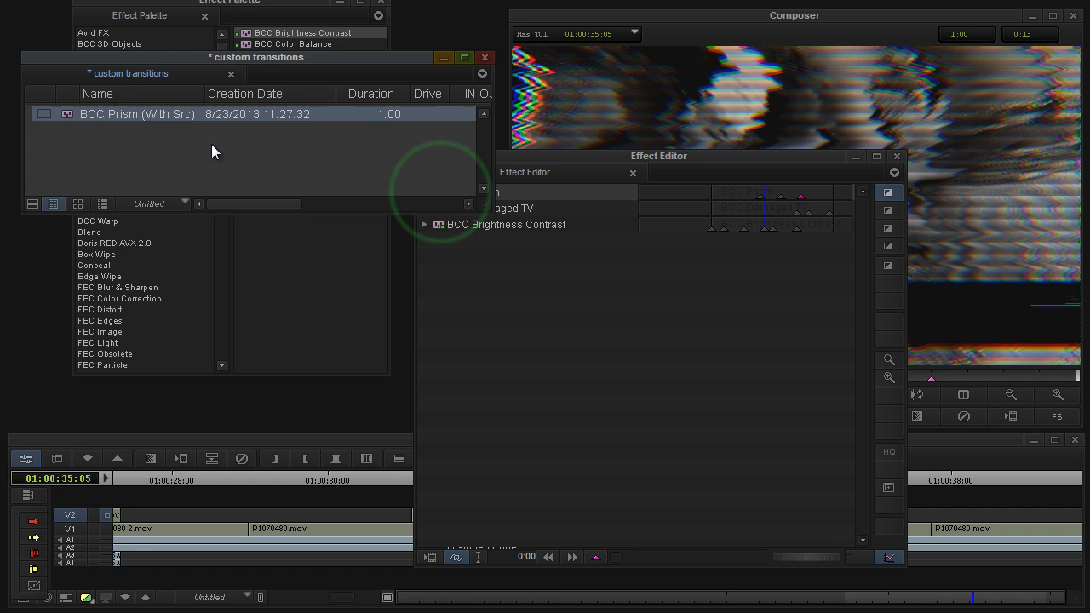
{"action": "left_click", "coordinate": [143, 116]}
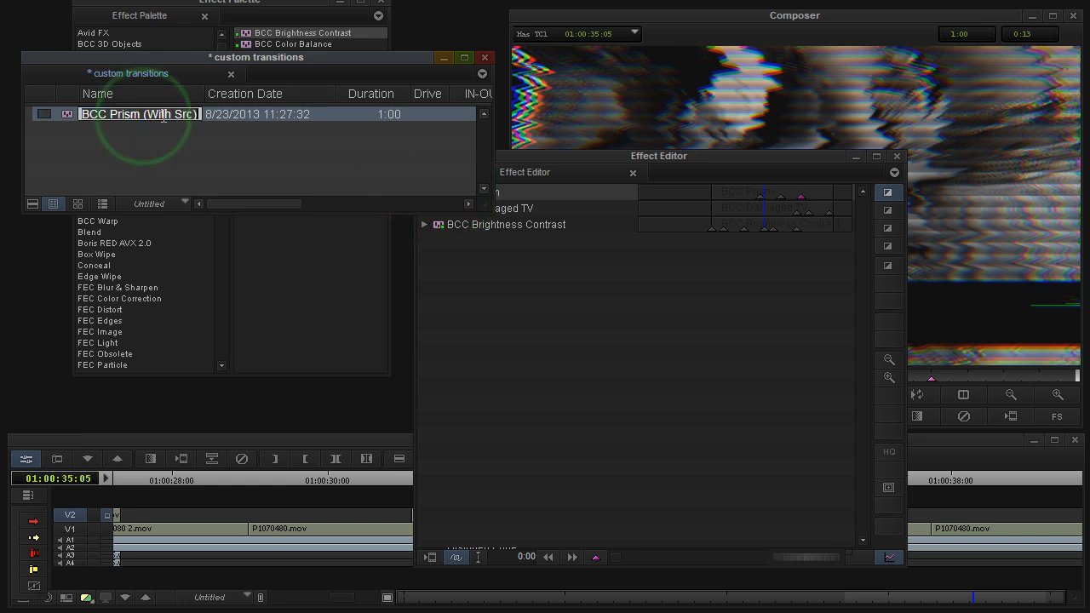
{"action": "left_click", "coordinate": [137, 138]}
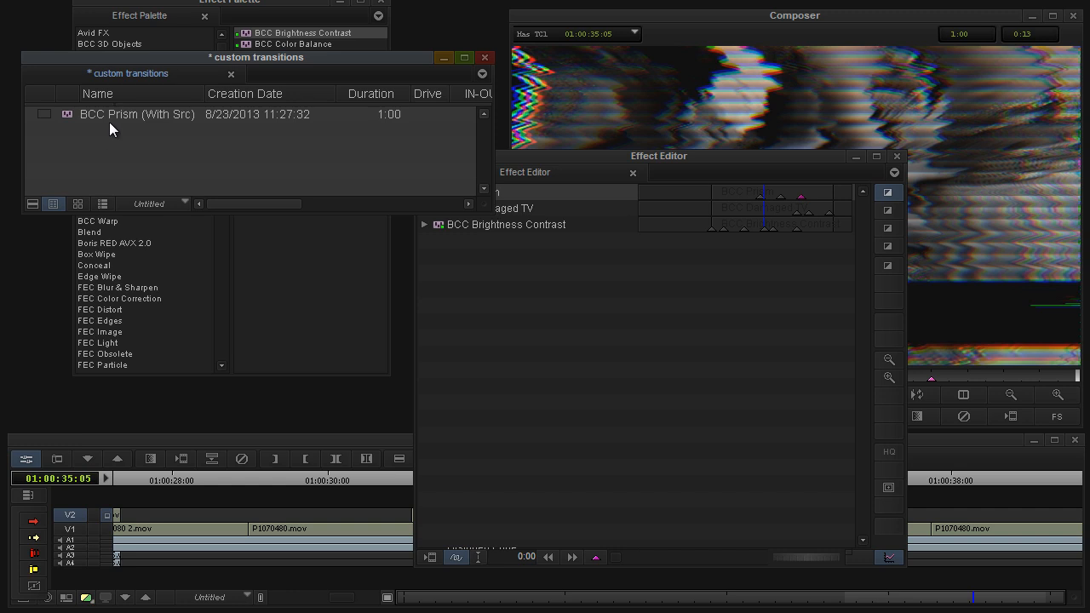
{"action": "left_click", "coordinate": [110, 119]}
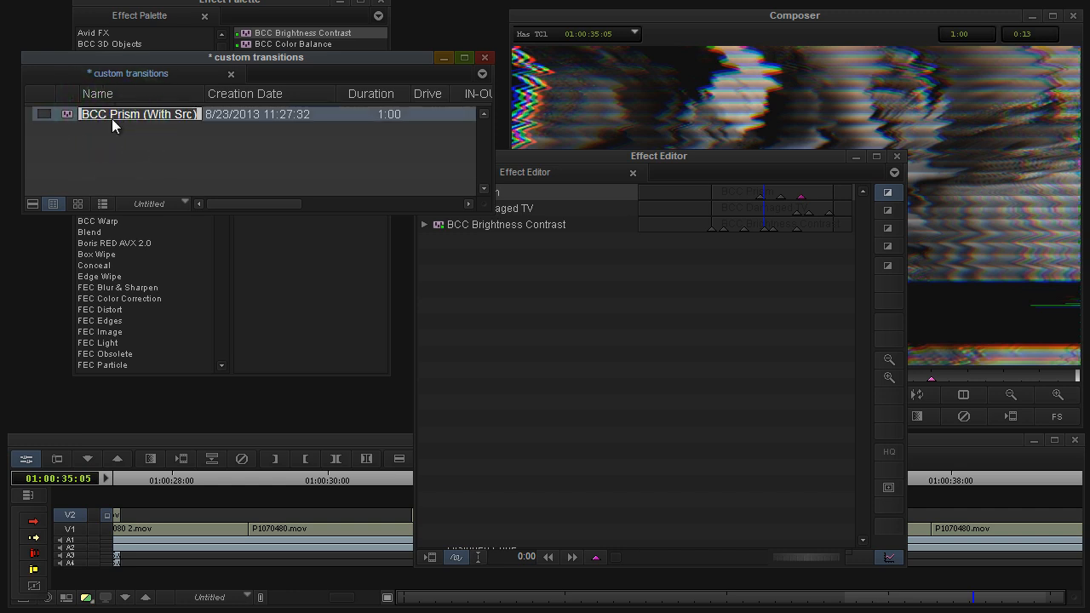
{"action": "type", "text": "Dirk TV Cut"}
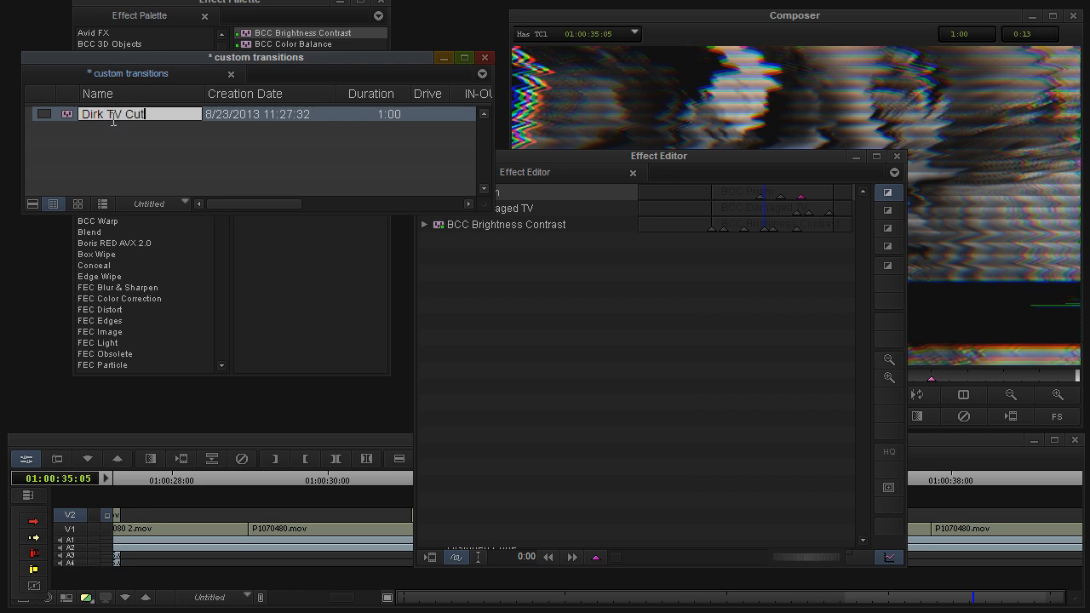
{"action": "left_click", "coordinate": [126, 180]}
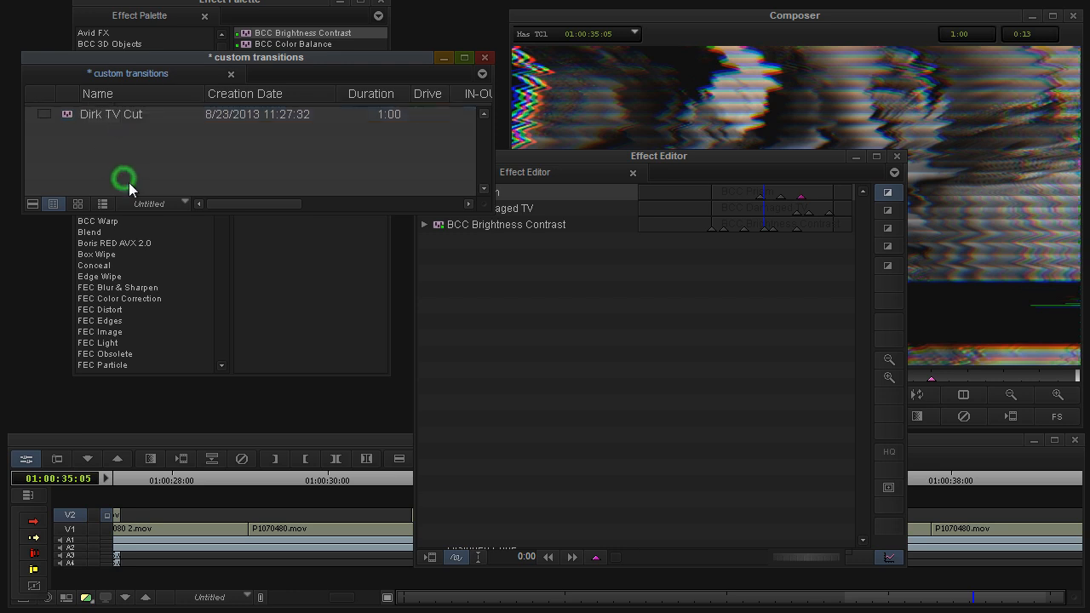
Close the Effect Editor and apply the saved TV Cut template to V2 over the next cut at 01:00:37:21
{"action": "left_click", "coordinate": [898, 156]}
{"action": "left_click_drag", "start_coordinate": [797, 476], "coordinate": [929, 478]}
{"action": "left_click_drag", "start_coordinate": [67, 119], "coordinate": [932, 503]}
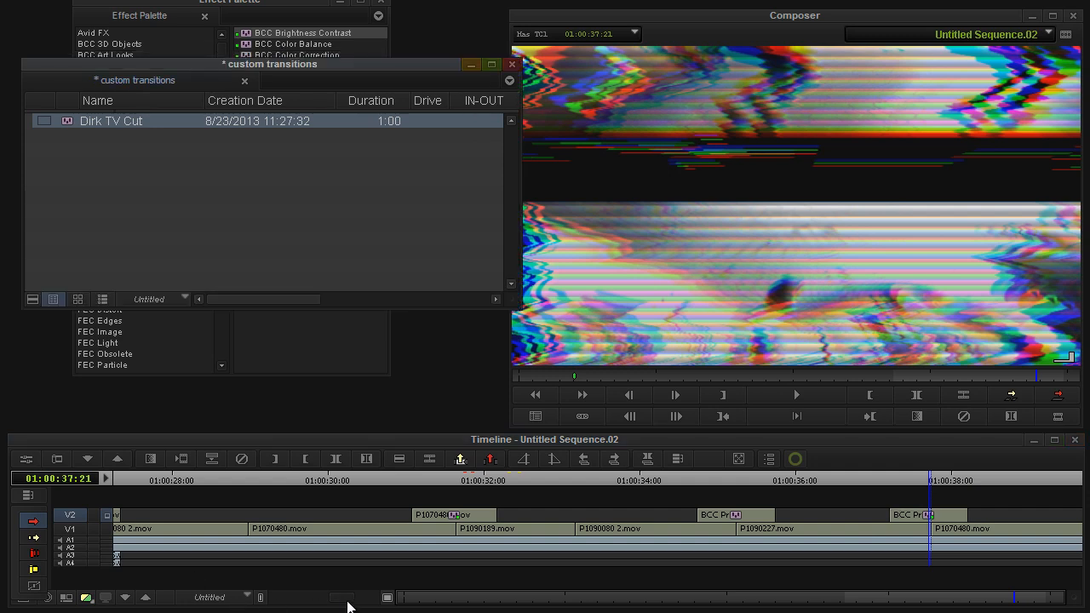
Show the whole sequence in the timeline and play it from 01:00:01:29 to review the transitions
{"action": "left_click_drag", "start_coordinate": [347, 606], "coordinate": [279, 600]}
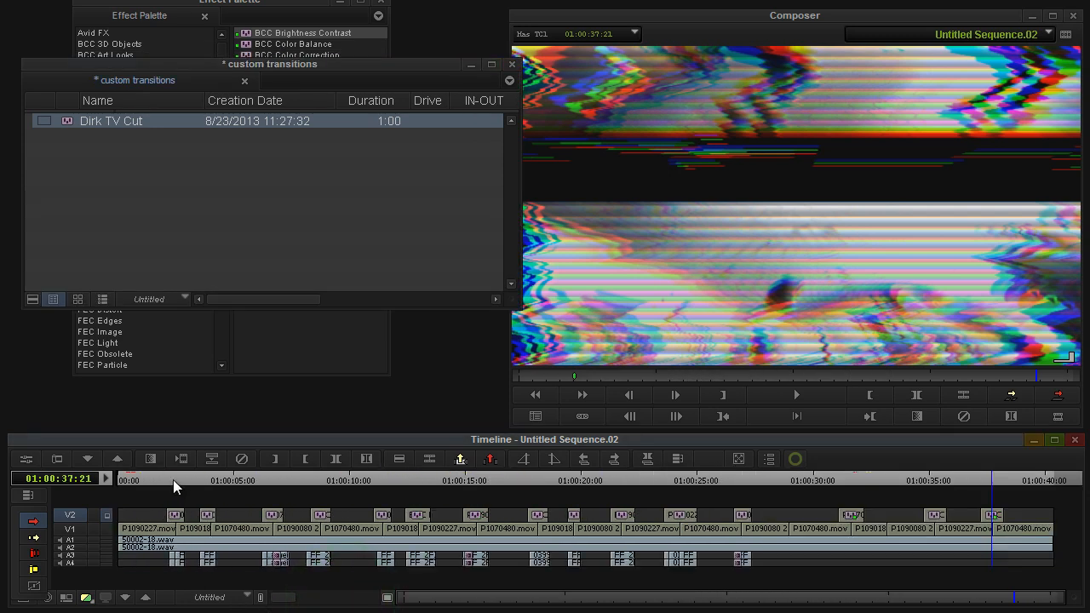
{"action": "mouse_move", "coordinate": [182, 478]}
{"action": "left_mouse_down"}
{"action": "mouse_move", "coordinate": [152, 481]}
{"action": "mouse_move", "coordinate": [162, 479]}
{"action": "left_mouse_up"}
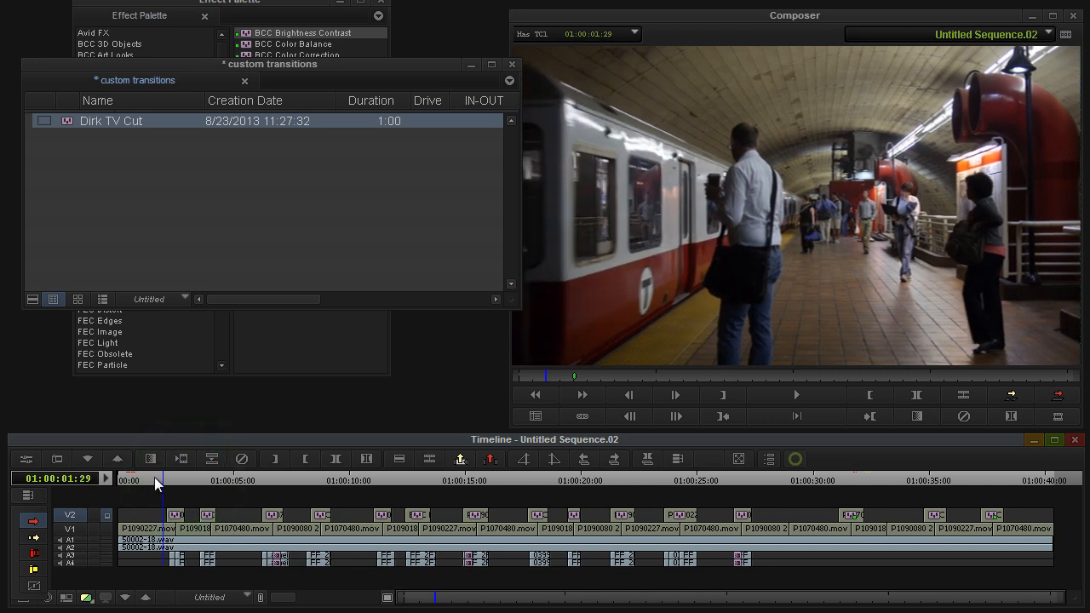
{"action": "key", "text": "space"}
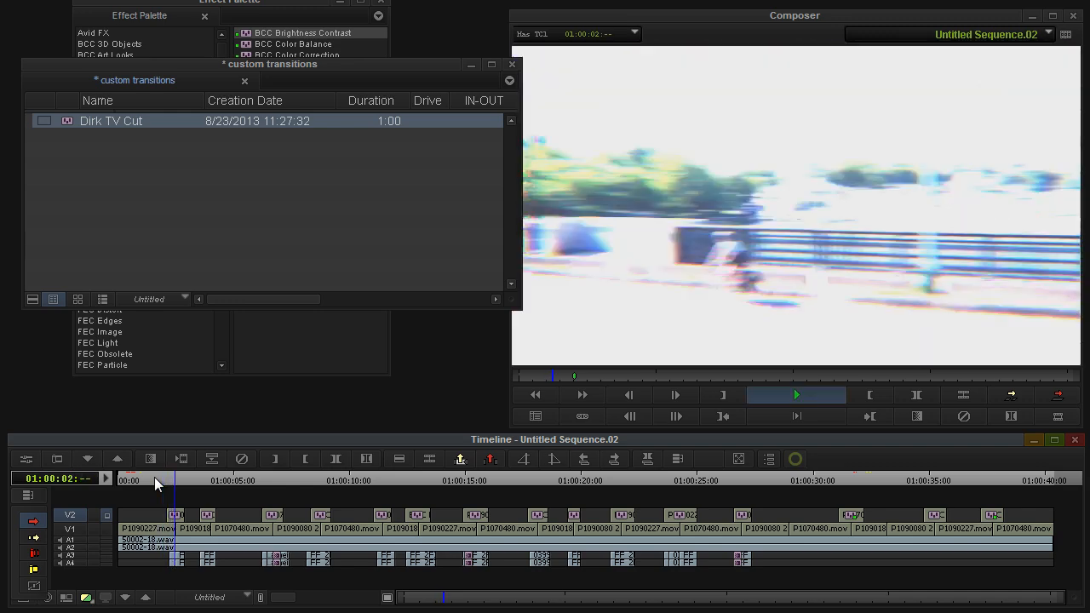